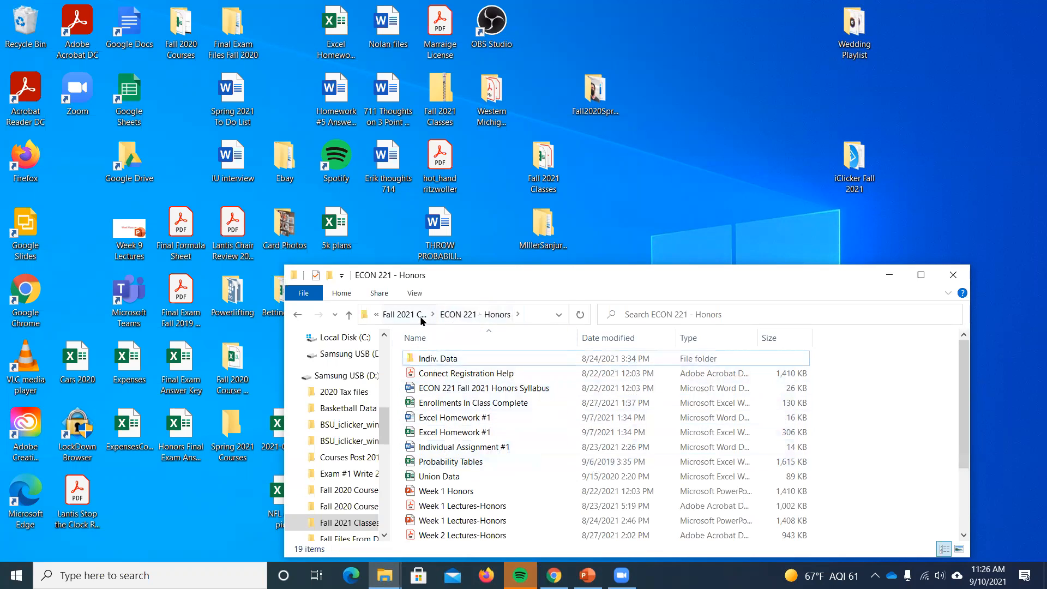
- Open the Union Data workbook from the ECON 221 - Honors folder, look over its Blank sheet and minimize it
click(404, 314)
scroll(471, 432, down, 1)
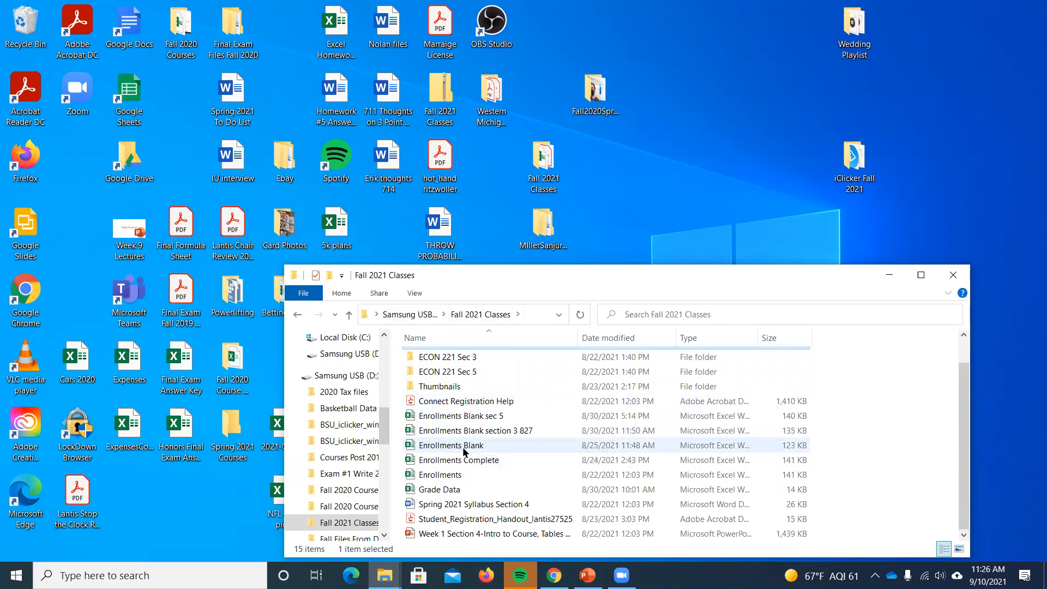
scroll(464, 450, up, 2)
double_click(425, 370)
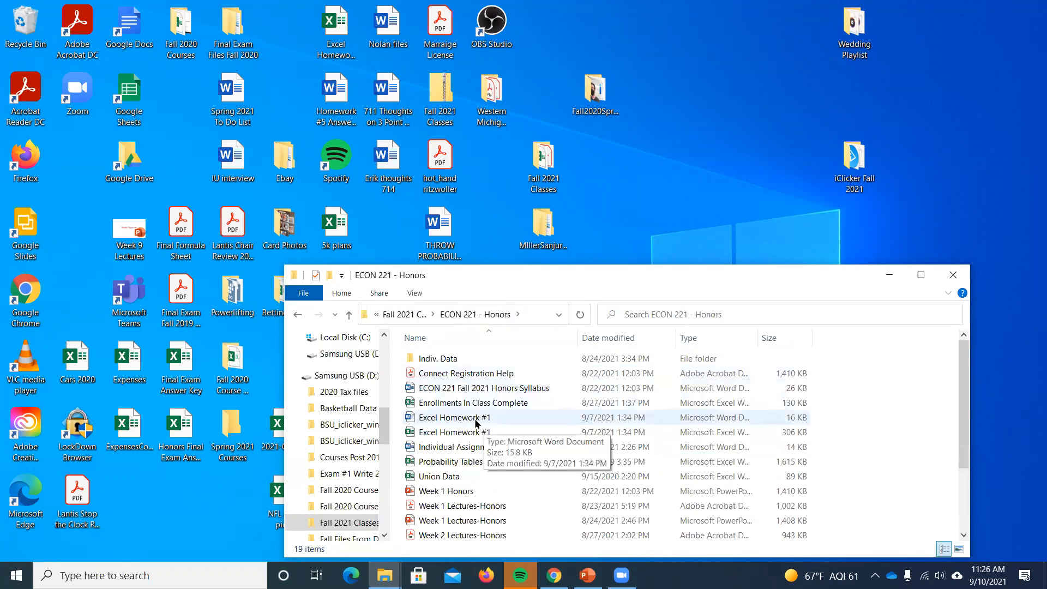
double_click(465, 476)
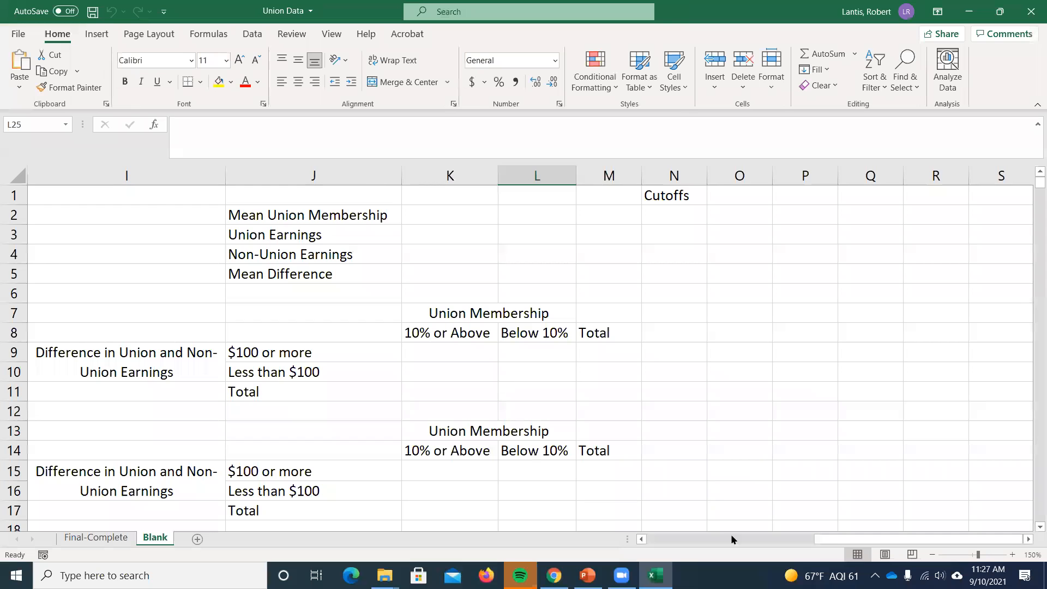
drag(821, 539, 814, 3)
click(969, 11)
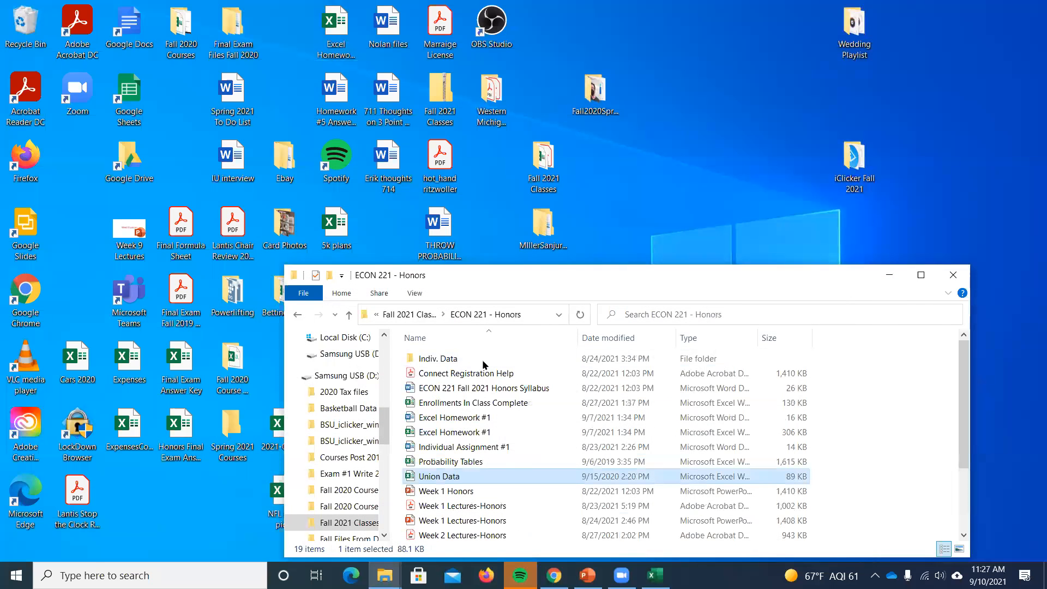
- Open the Probability Tables workbook from the ECON 221 - Honors folder
click(447, 463)
double_click(448, 462)
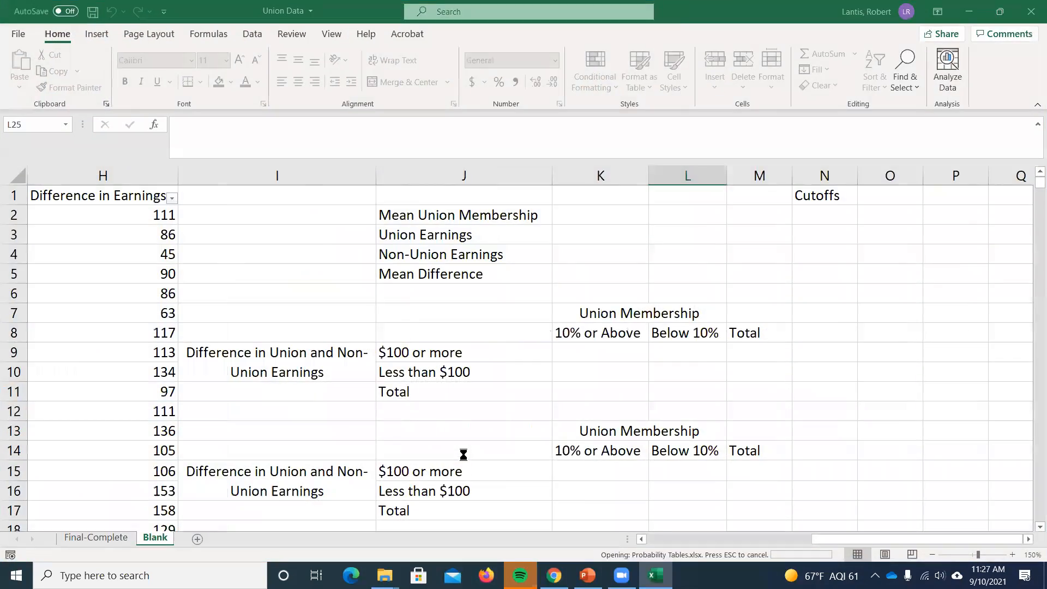
key(Left)
key(Left)
key(Left)
key(Left)
key(Left)
key(Left)
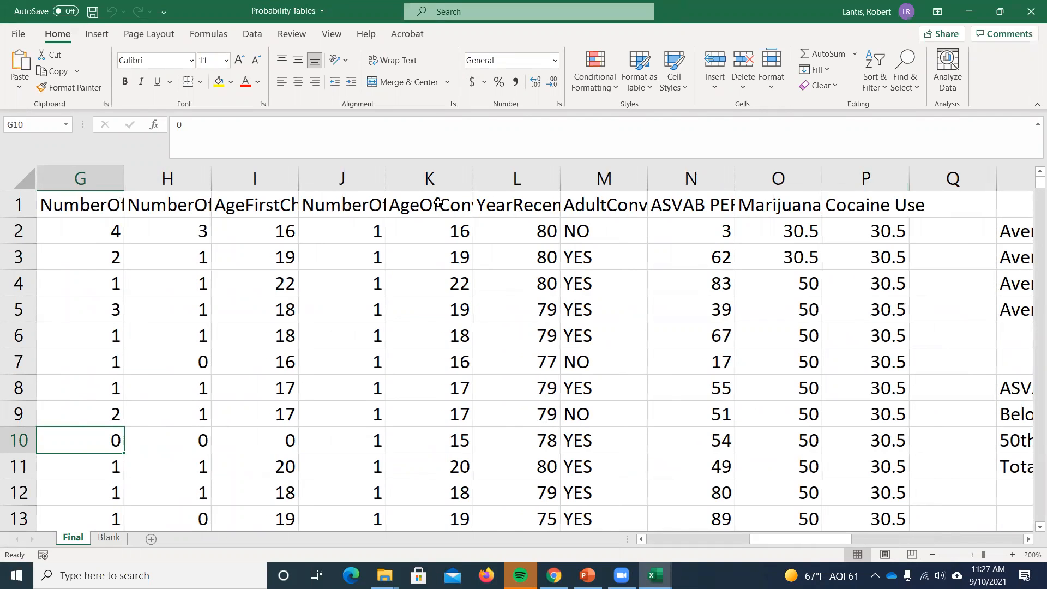
- Copy the NumberOfConvictions and numeric Marijuana Use columns from the Final sheet into columns A and B of a new sheet
click(769, 183)
drag(820, 535, 791, 541)
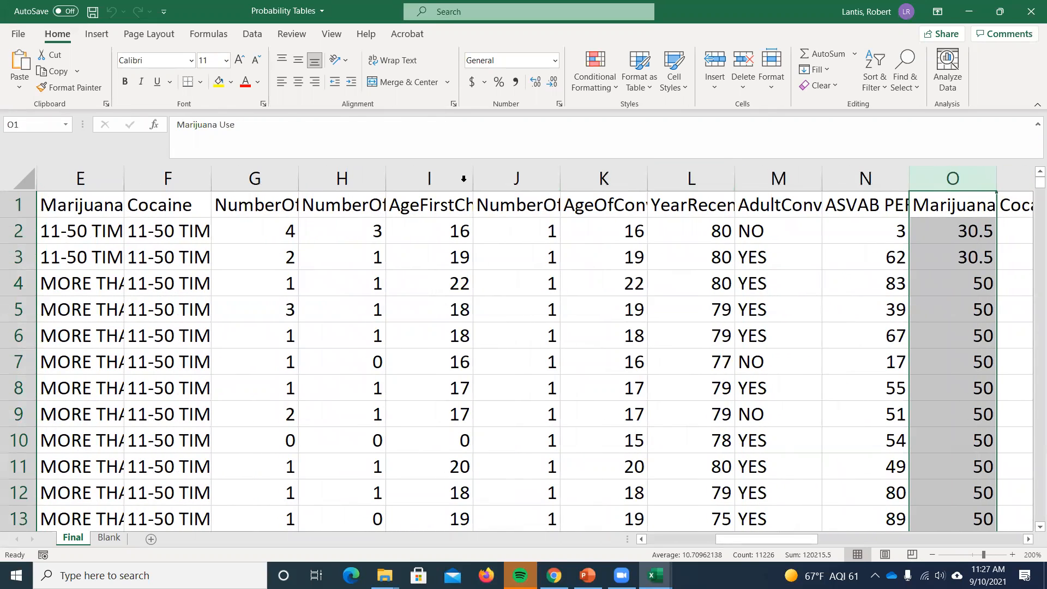
click(537, 190)
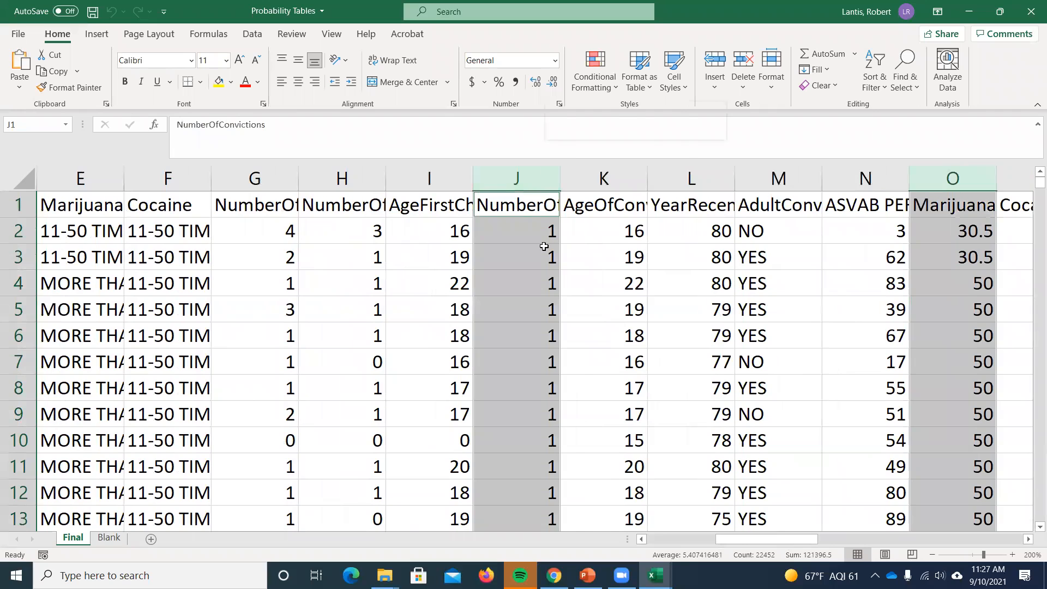
right_click(545, 246)
click(581, 182)
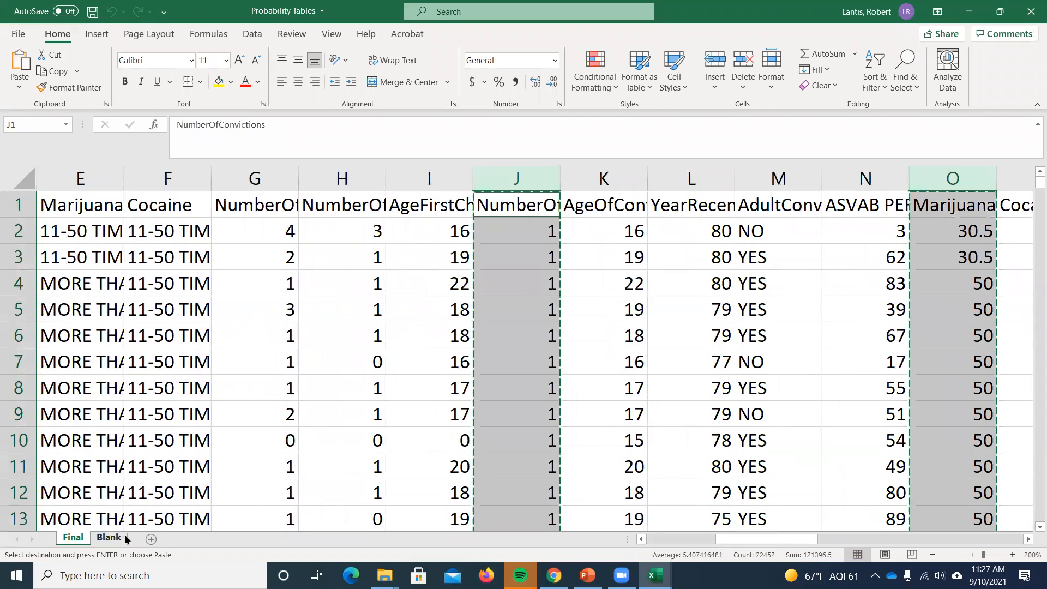
click(148, 538)
key(ctrl+v)
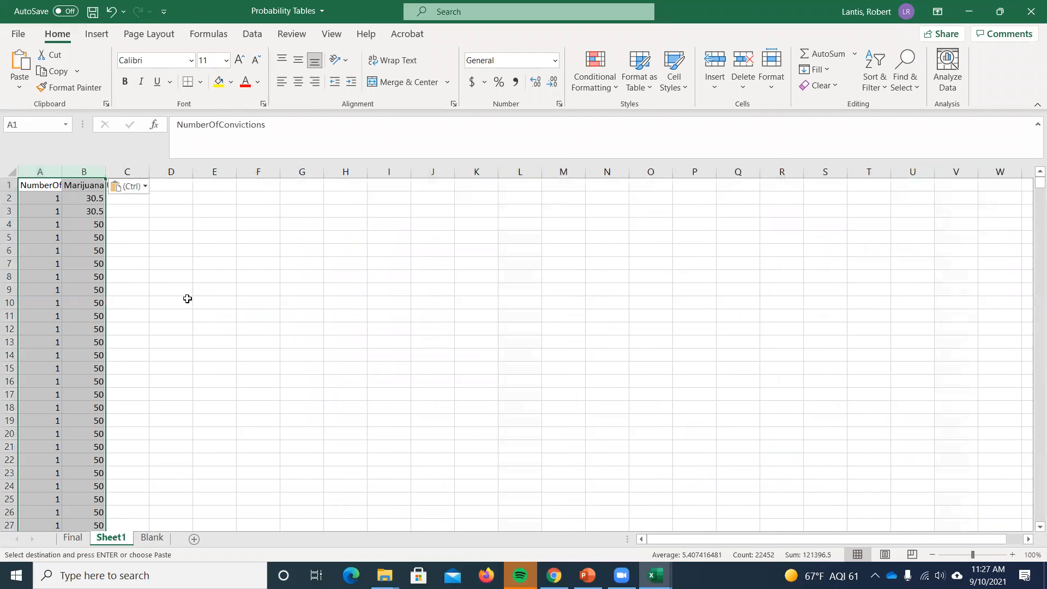
- Set the new sheet's zoom to a custom 150%
click(250, 34)
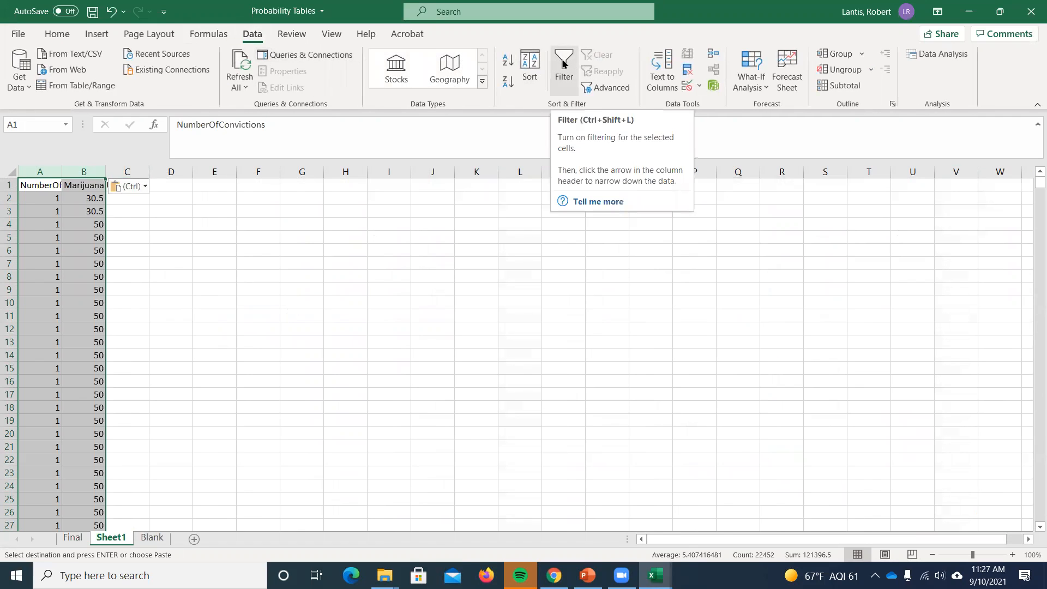
click(265, 246)
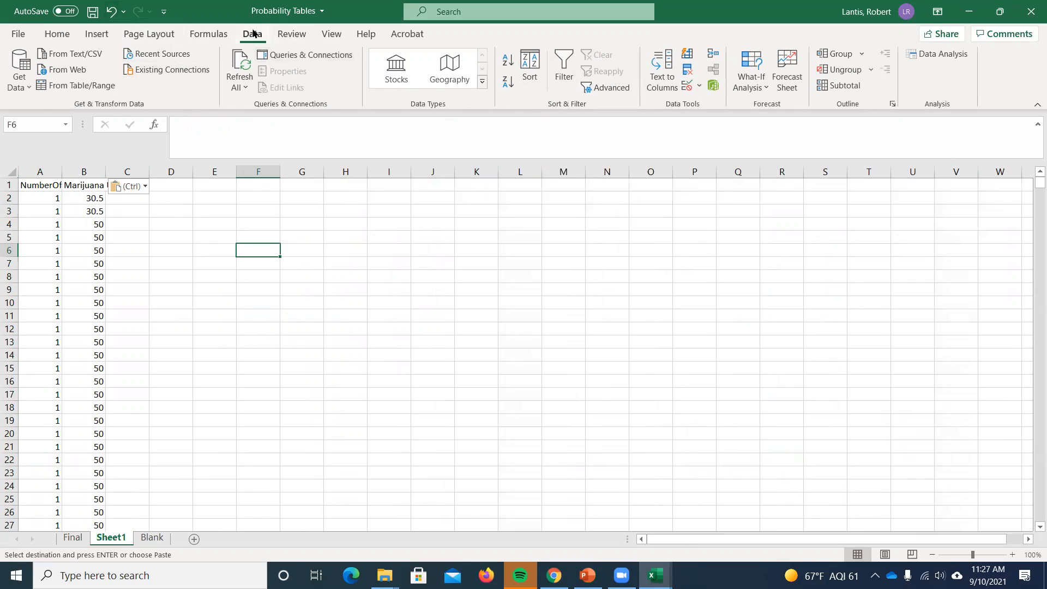
click(331, 34)
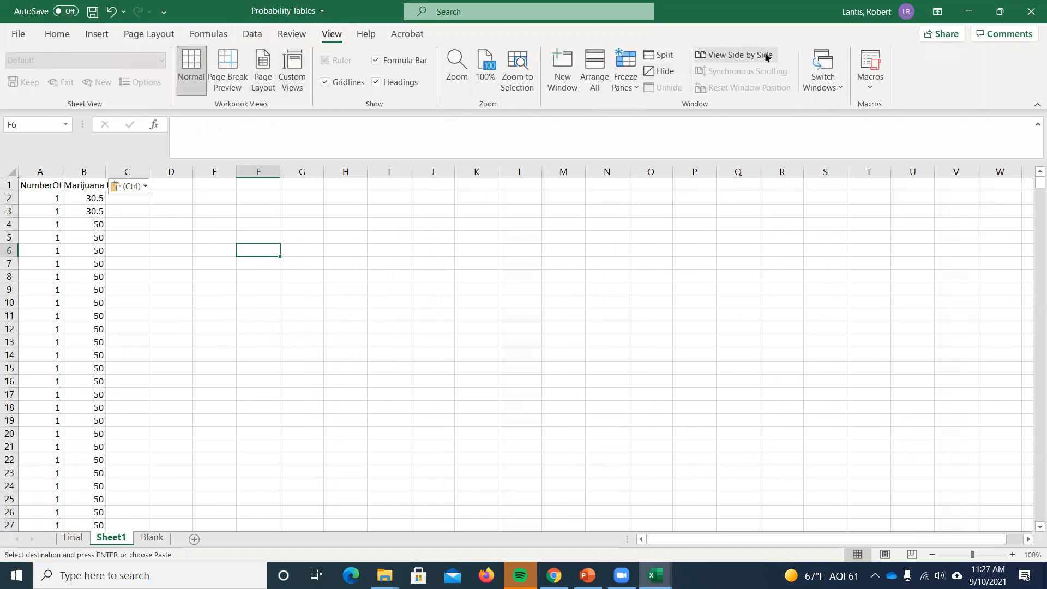
click(456, 71)
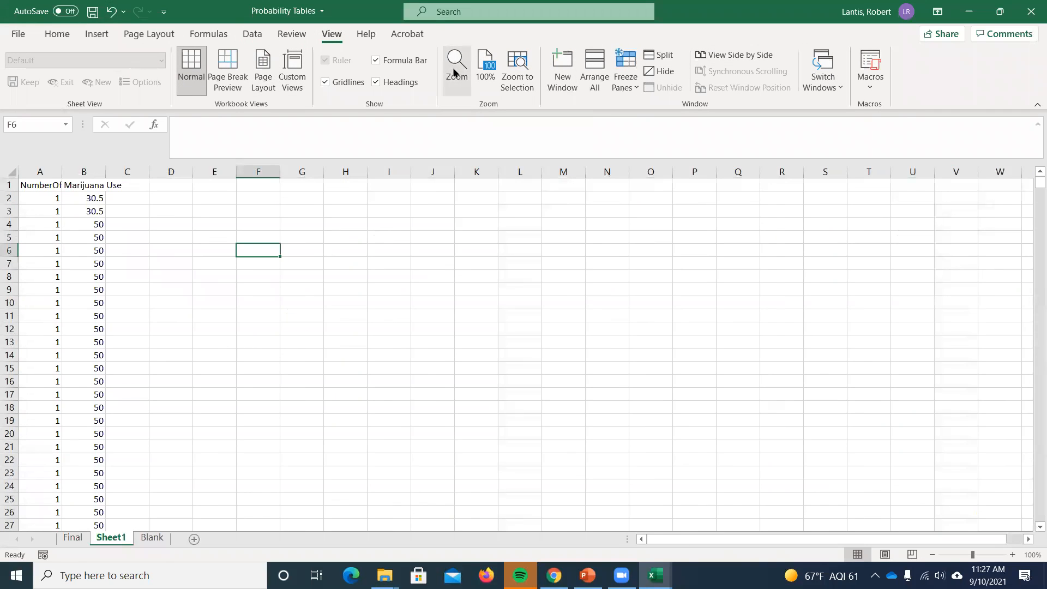
click(663, 316)
click(711, 316)
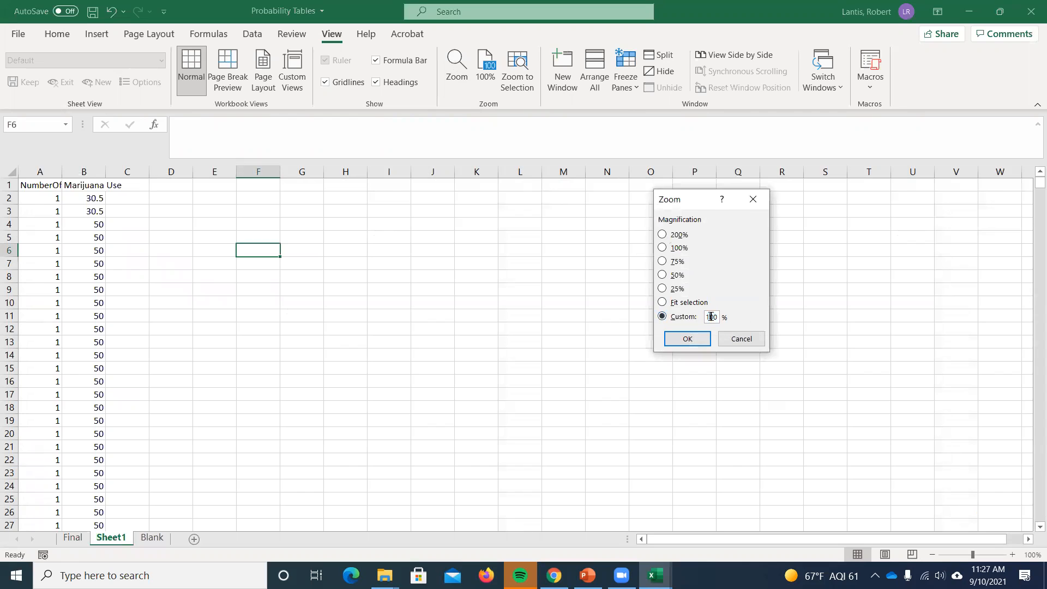
key(BackSpace)
text(5)
key(Return)
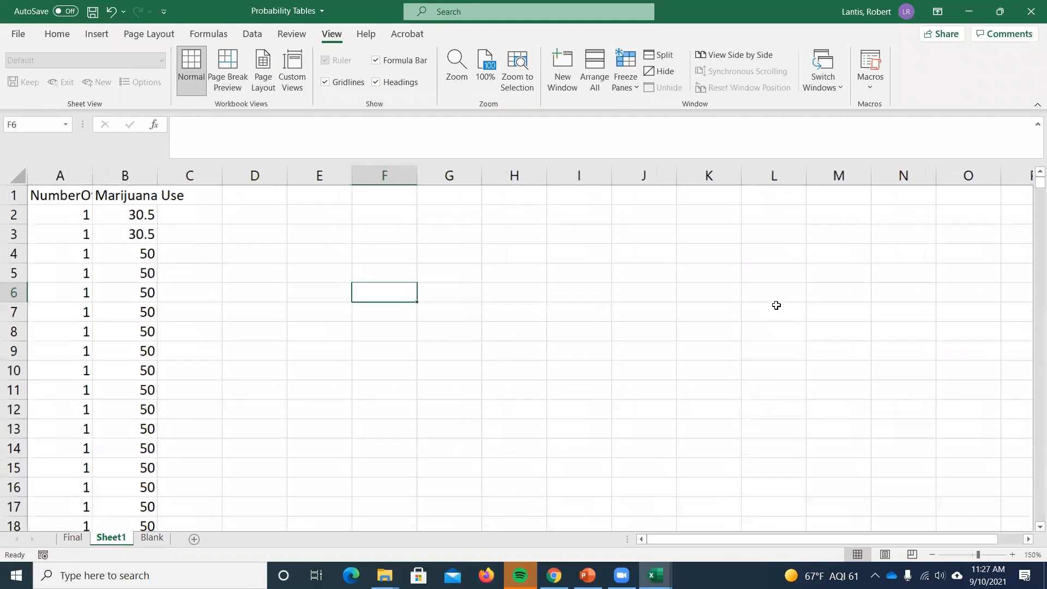
- Autofit column A to the width of the NumberOfConvictions header
click(107, 209)
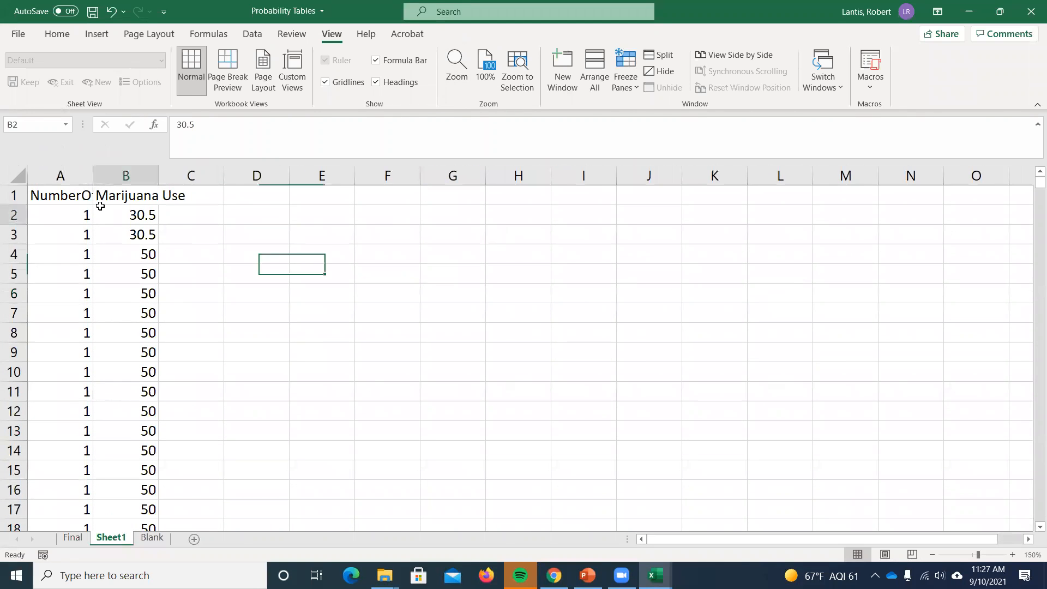
double_click(93, 173)
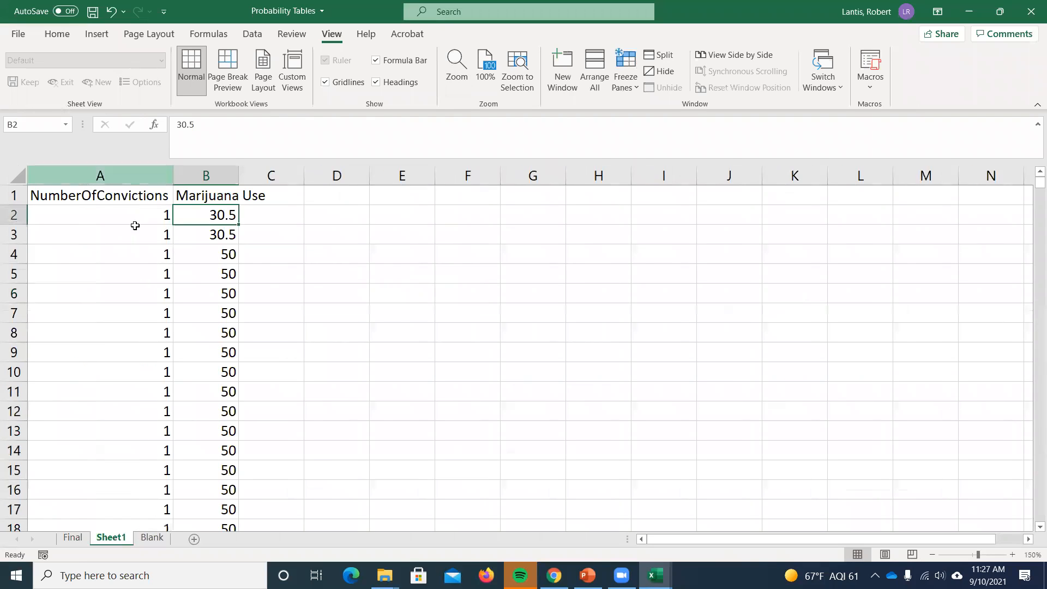
drag(1032, 189, 1031, 155)
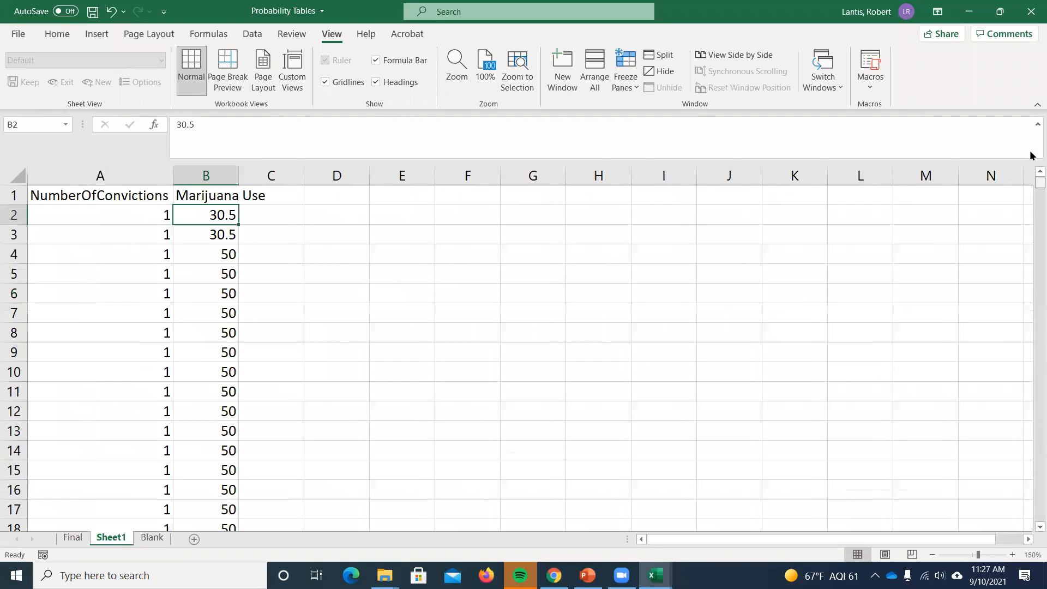
- Select the NumberOfConvictions and Marijuana Use data from the headers to the last row and turn on filtering for it
click(120, 201)
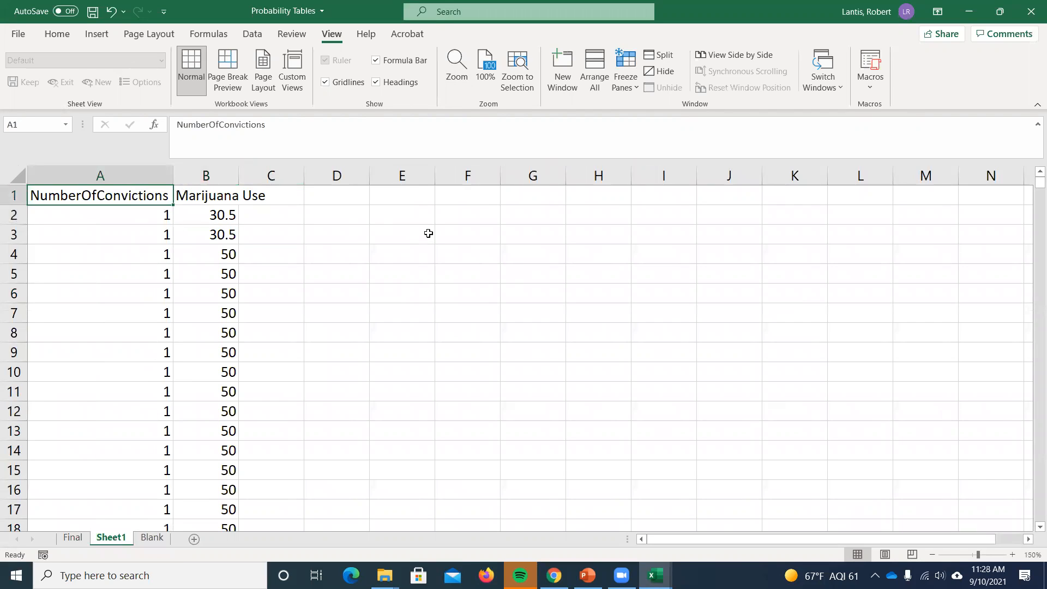
key(Right)
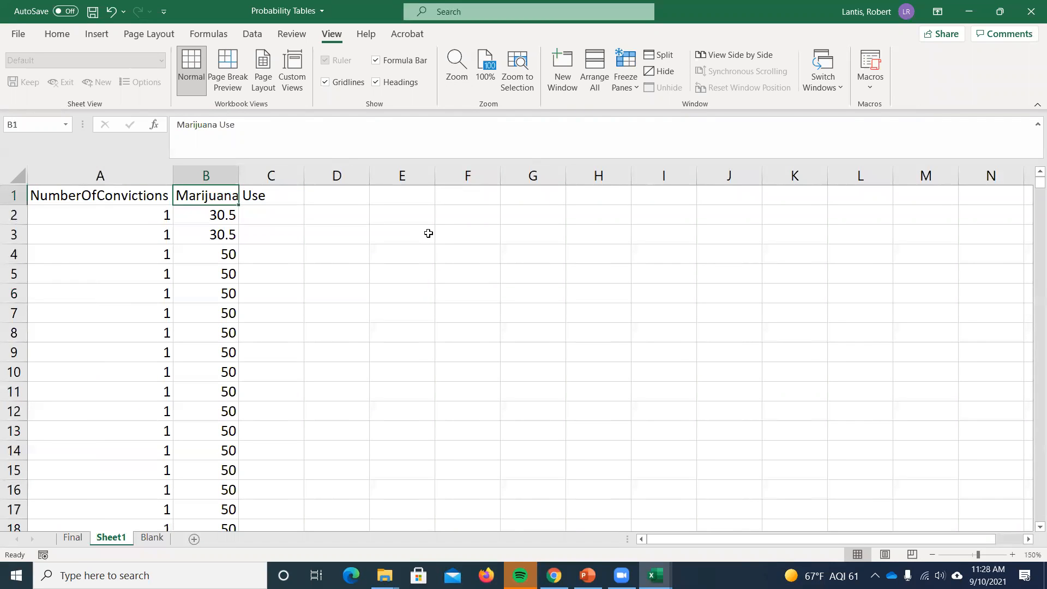
key(shift+Left)
key(shift+Right)
key(shift+Left)
key(ctrl+shift+Down)
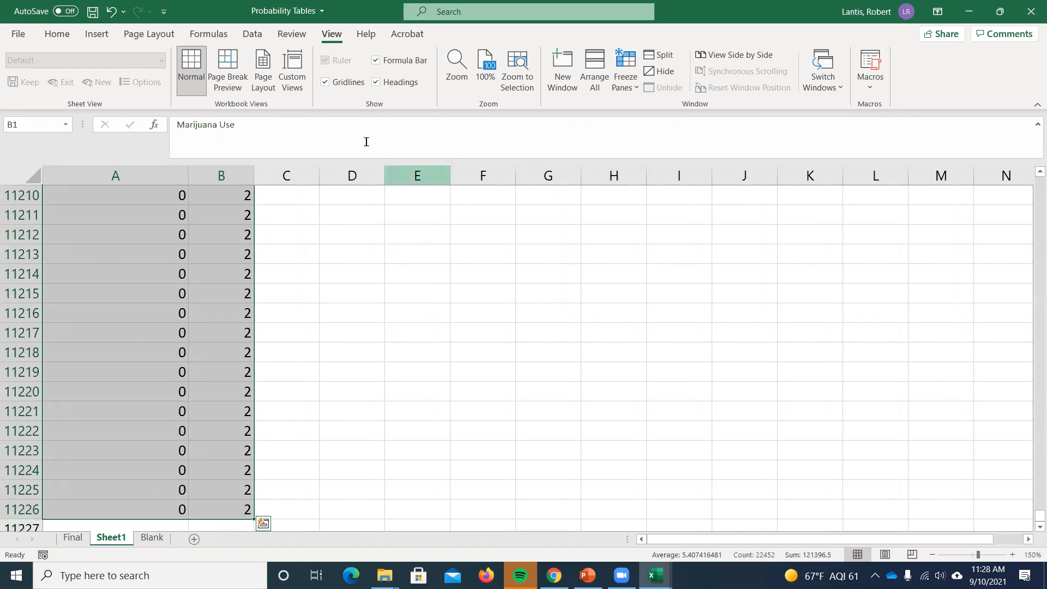
click(251, 35)
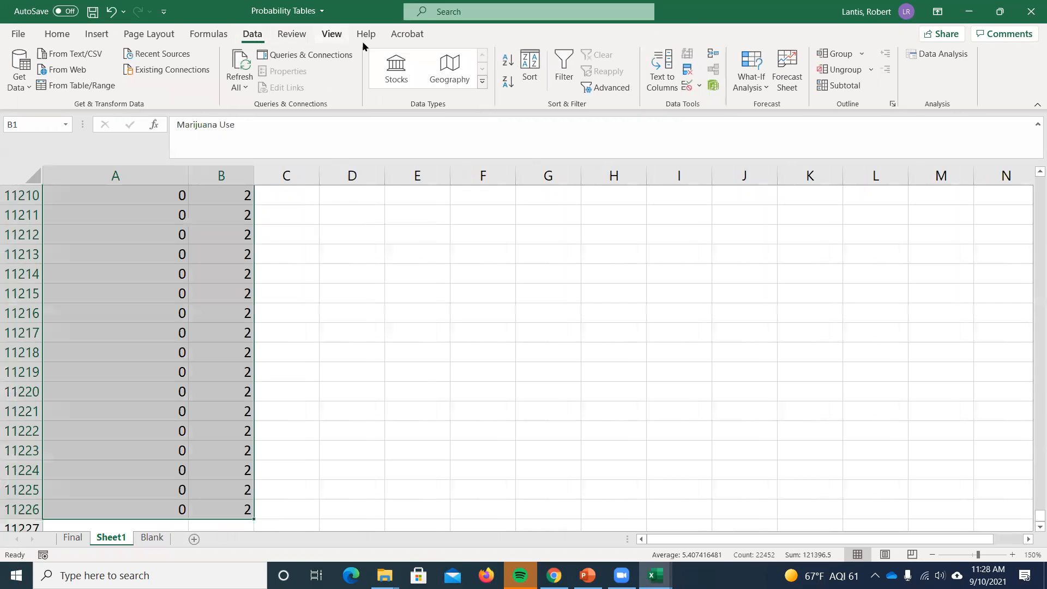
click(565, 65)
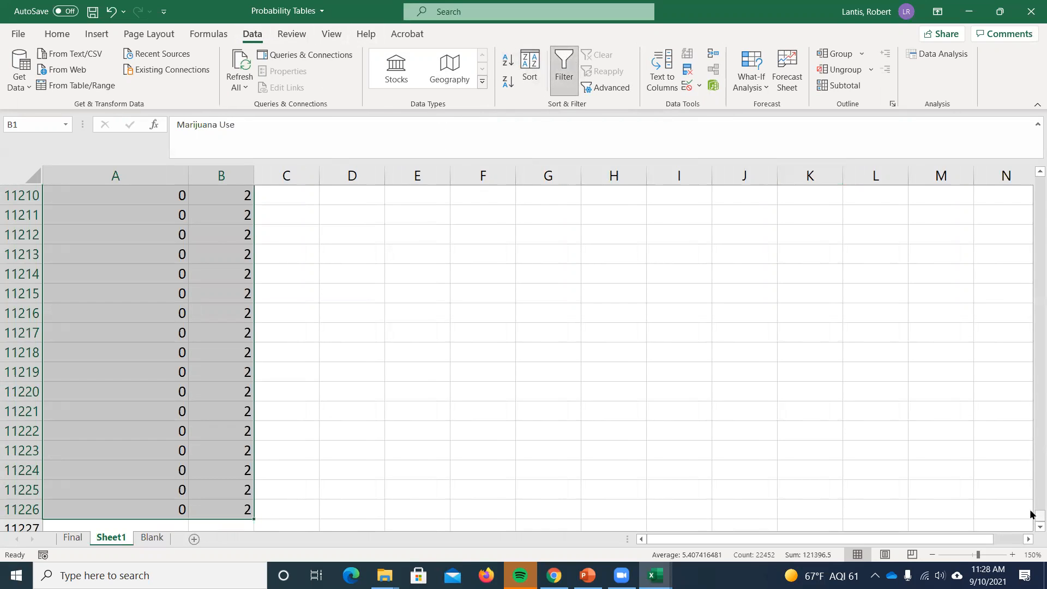
drag(1036, 515, 1036, 180)
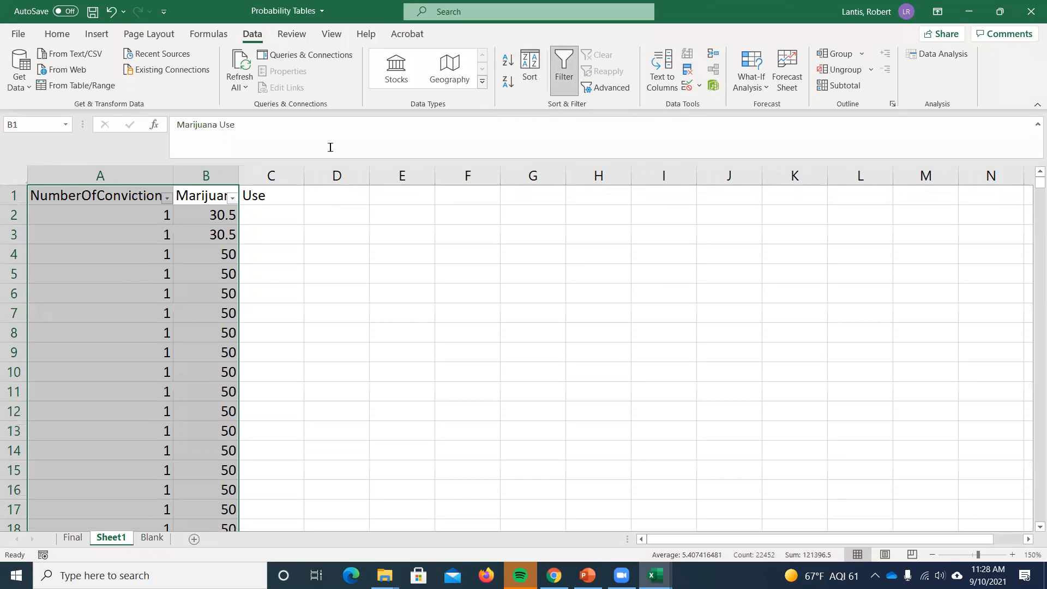
click(563, 66)
click(562, 66)
- Sort the filtered data by Marijuana Use from smallest to largest
click(289, 220)
click(233, 197)
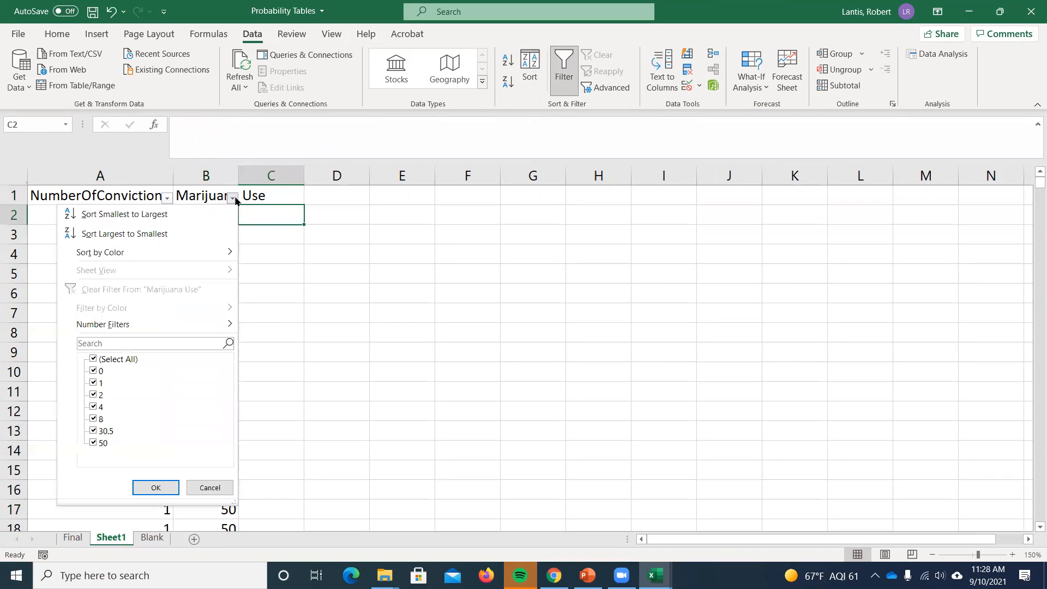
click(156, 218)
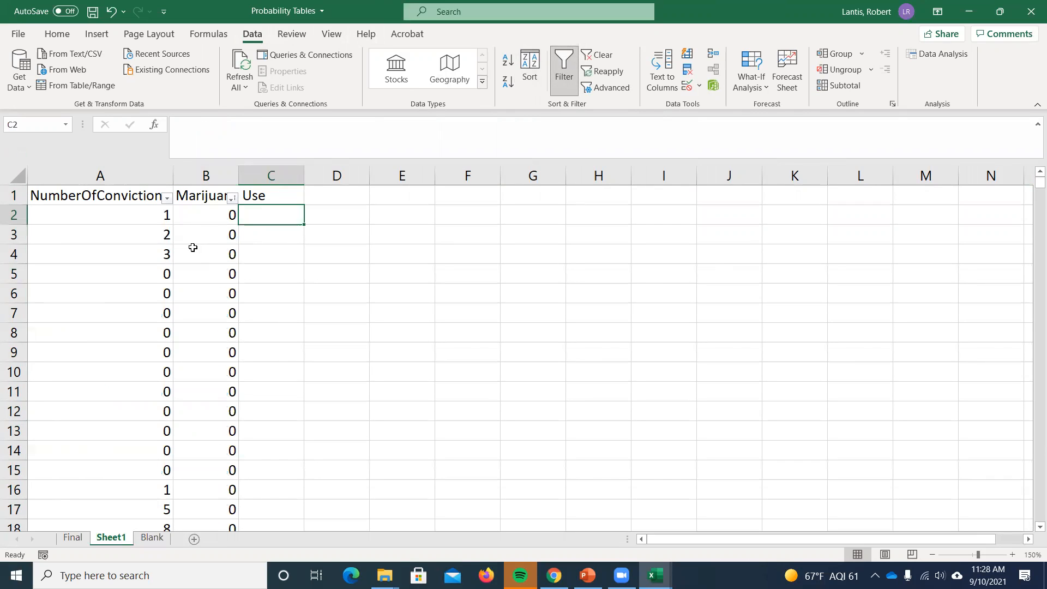
- Sort the data by NumberOfConvictions from largest to smallest and autofit the Marijuana Use column
click(167, 198)
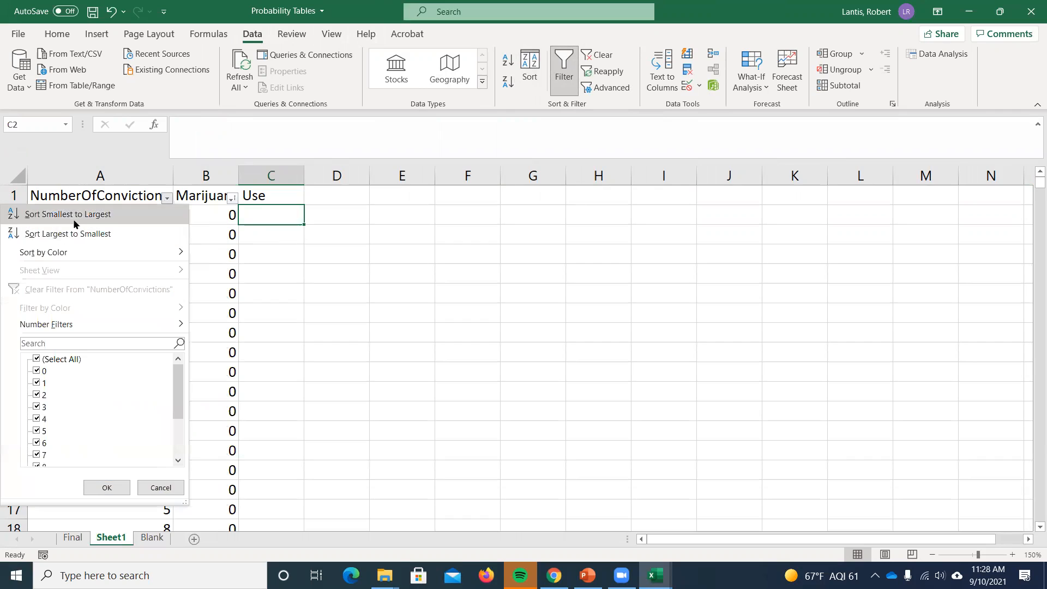
click(71, 233)
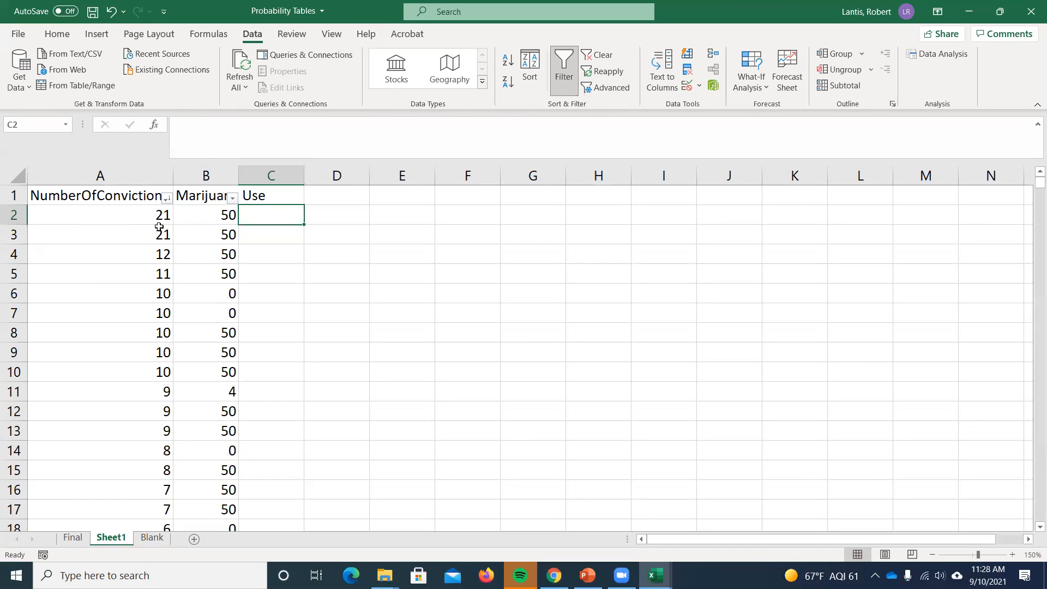
double_click(238, 175)
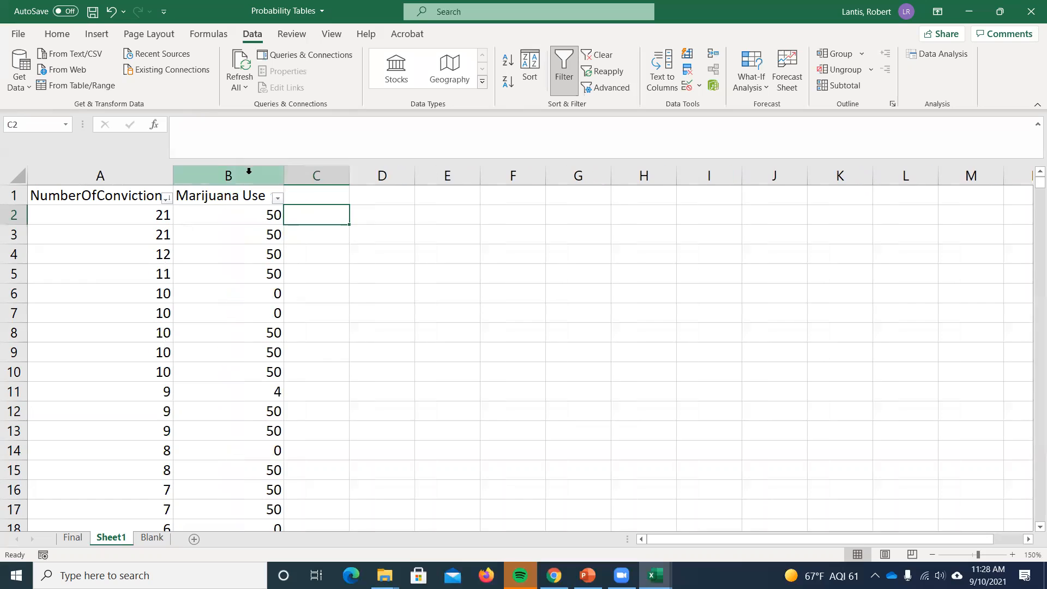
click(449, 202)
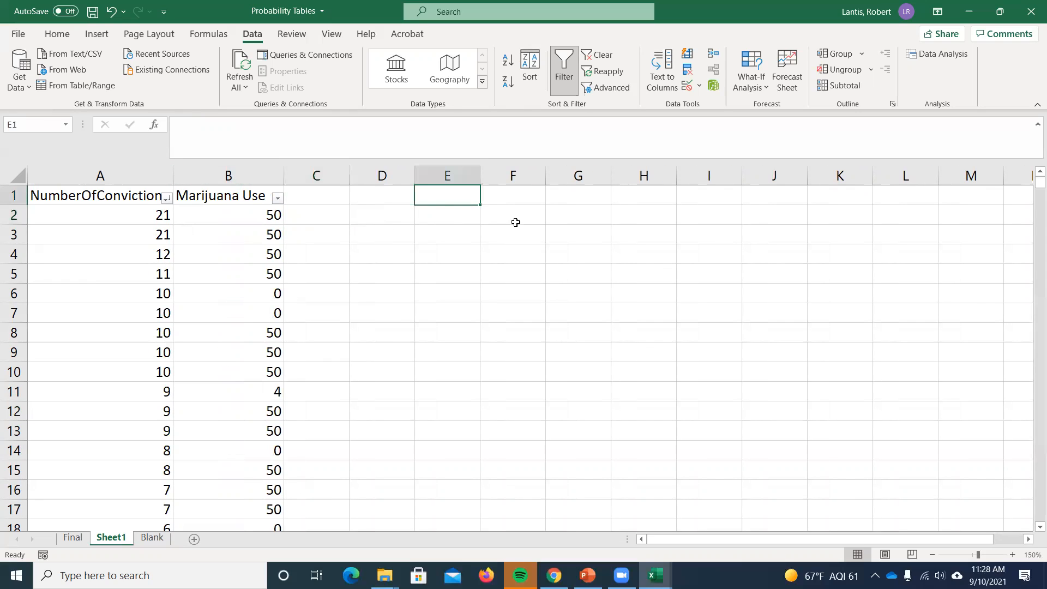
text(=cov)
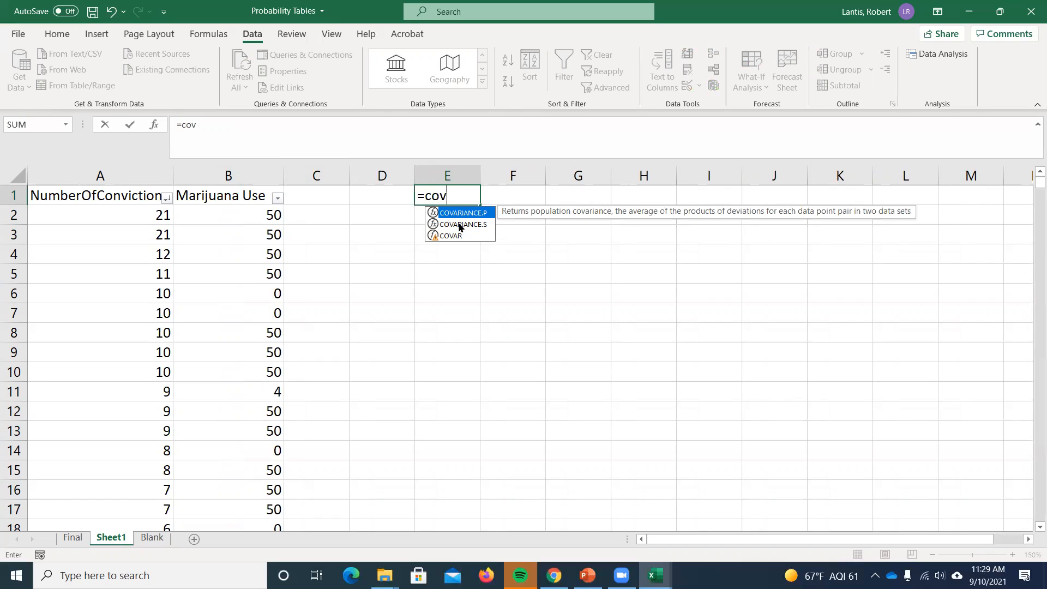
key(BackSpace)
key(BackSpace)
key(BackSpace)
key(BackSpace)
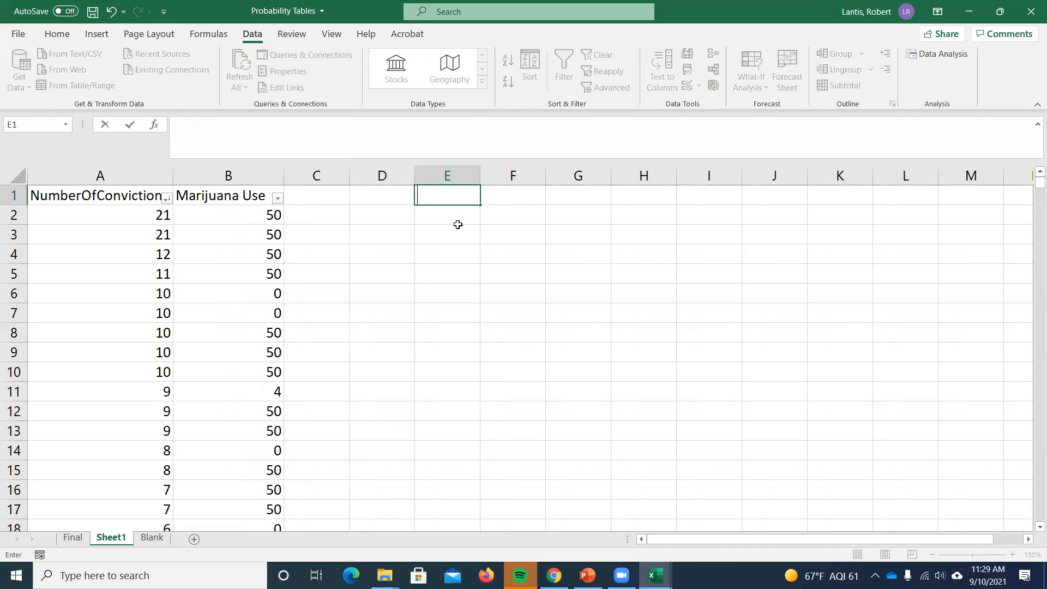
key(Return)
- Enter the label "Covariance" in cell G1
click(631, 199)
click(595, 195)
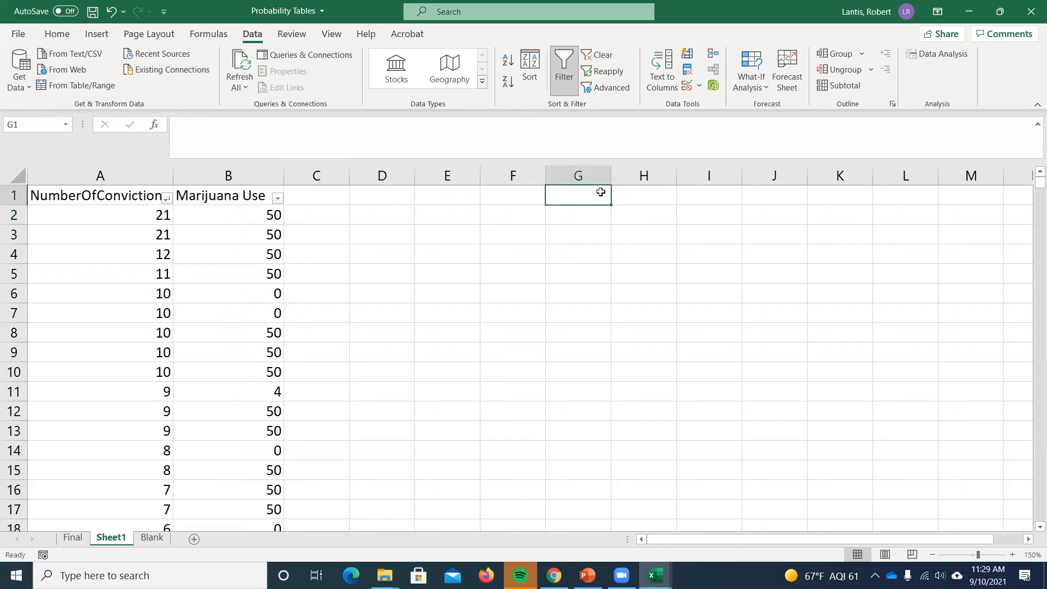
text(Covariance)
key(Tab)
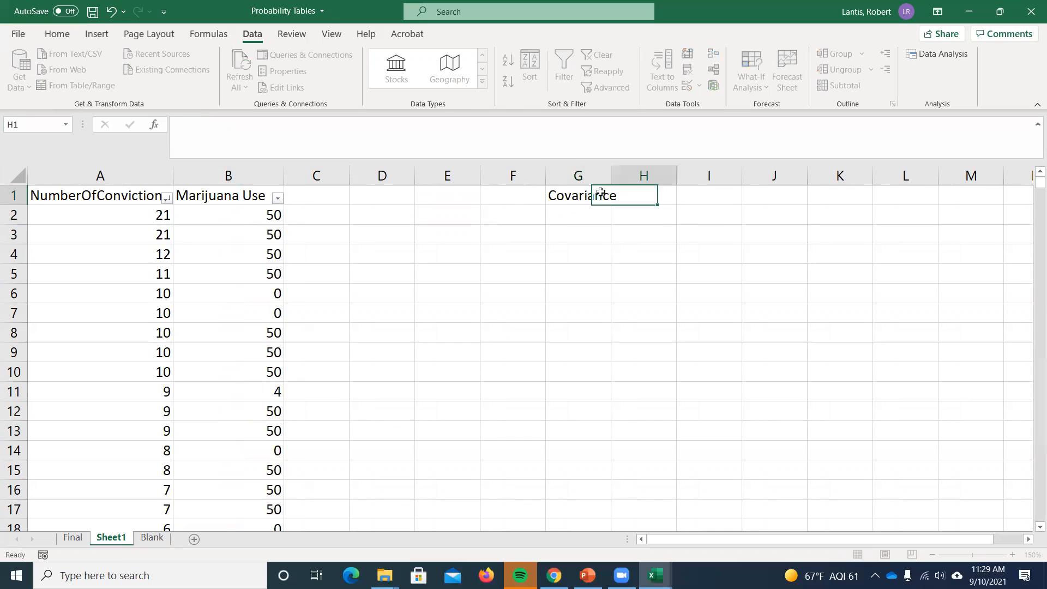
- Start a COVARIANCE.S formula in cell H1 with the NumberOfConvictions values A2:A11226 as its first array
text(=cova)
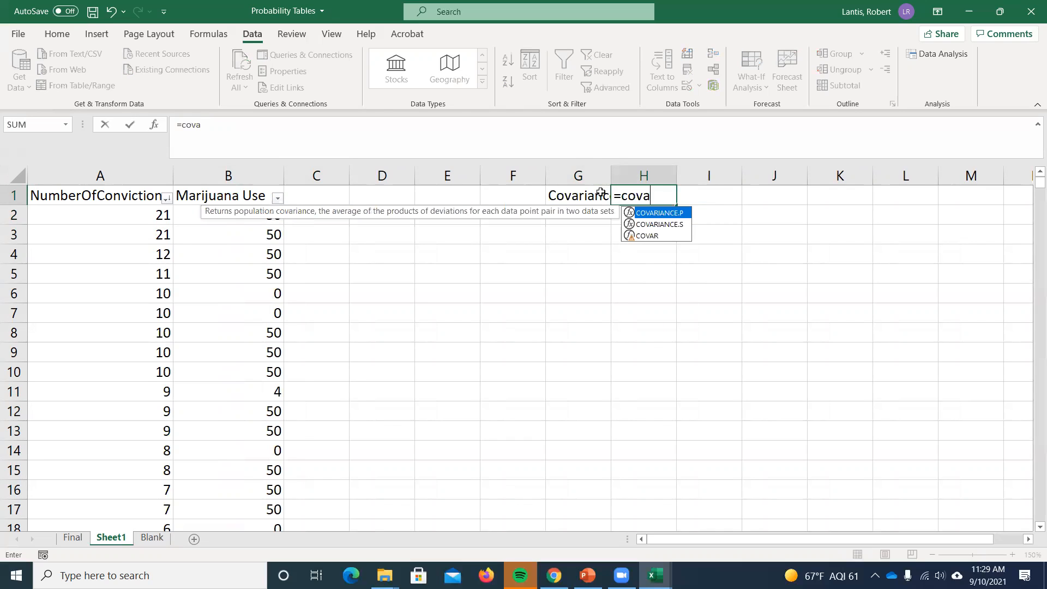
text(riance.s()
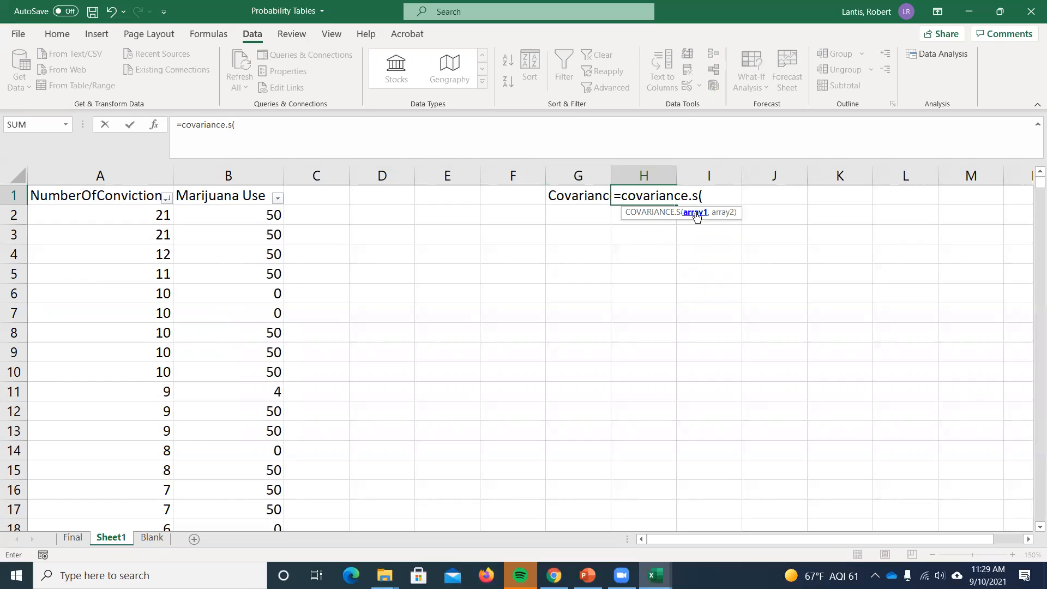
click(135, 217)
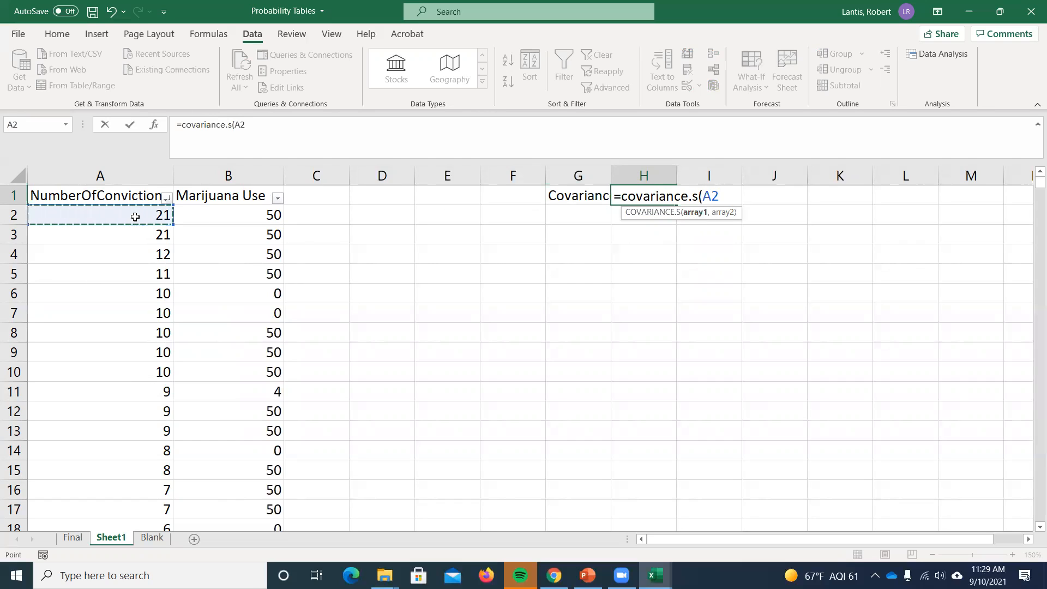
key(ctrl+shift+Down)
click(333, 131)
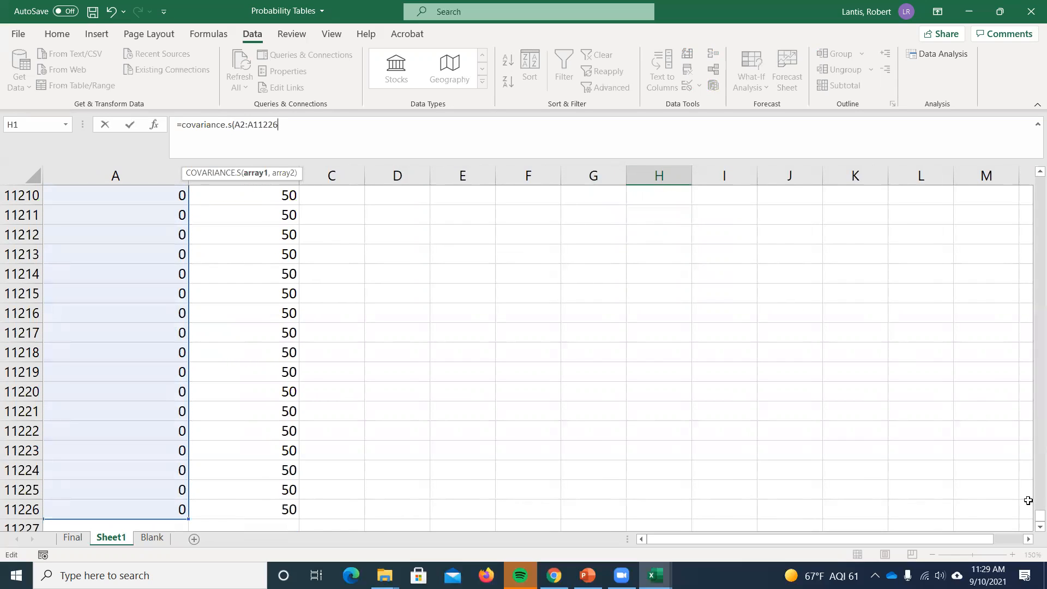
text(7)
drag(1031, 508, 1031, 160)
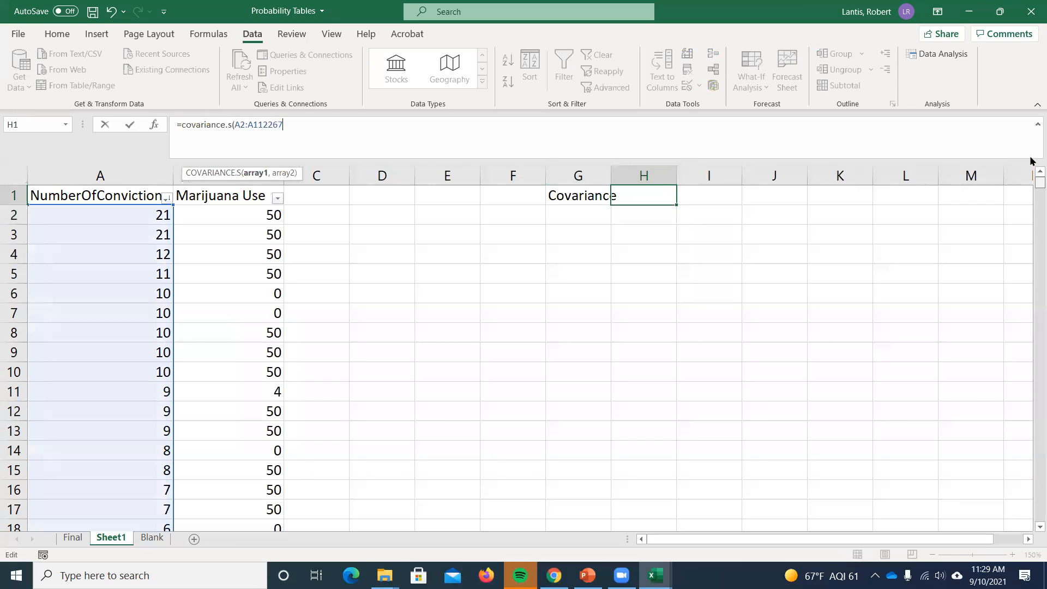
key(BackSpace)
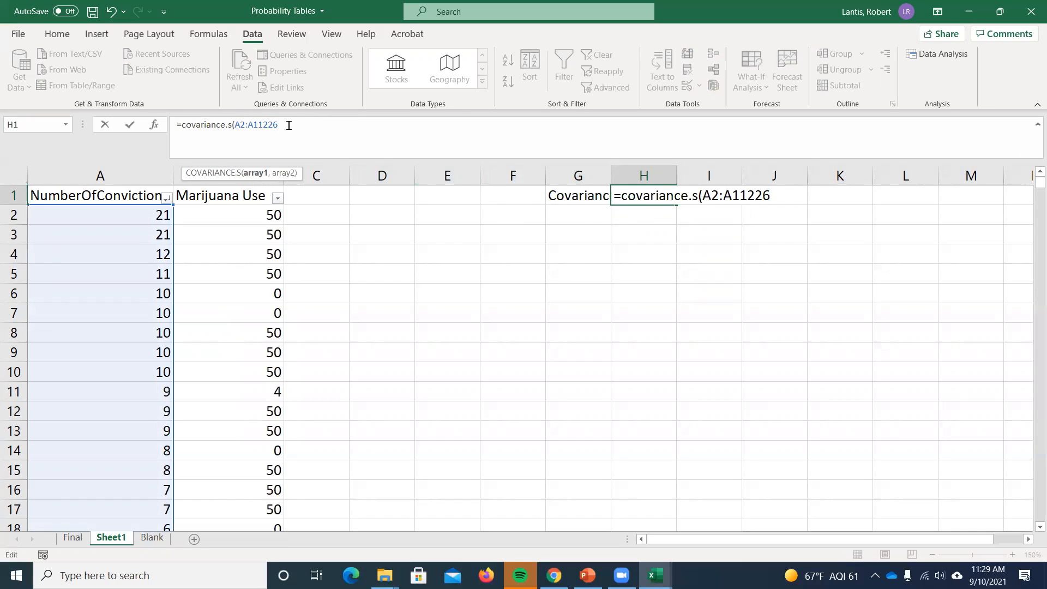
- Complete the covariance formula with the Marijuana Use values B2:B11226 as the second array and autofit column G
text(,)
click(223, 212)
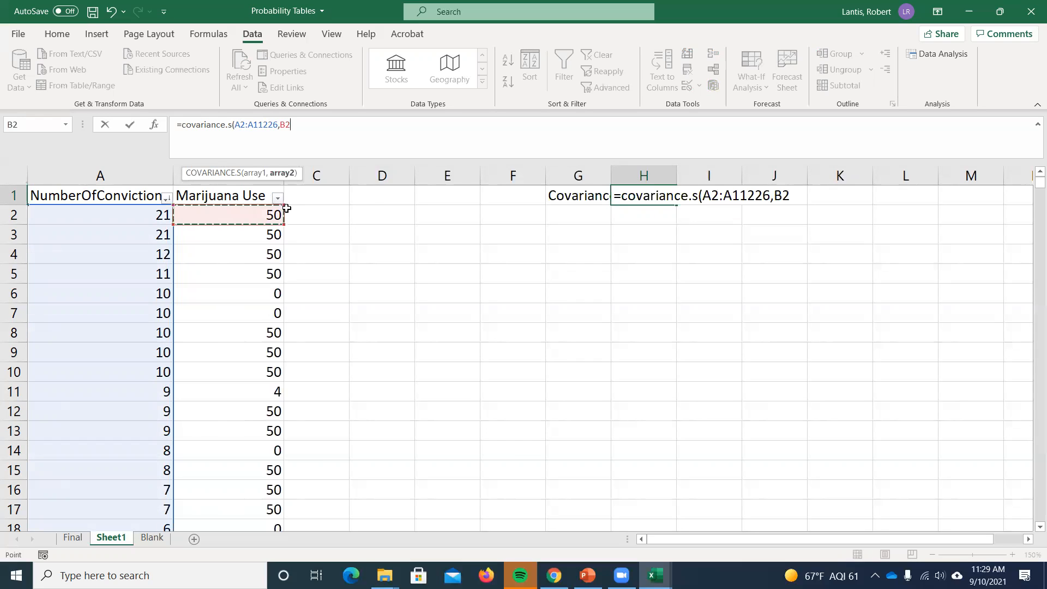
key(ctrl+shift+Down)
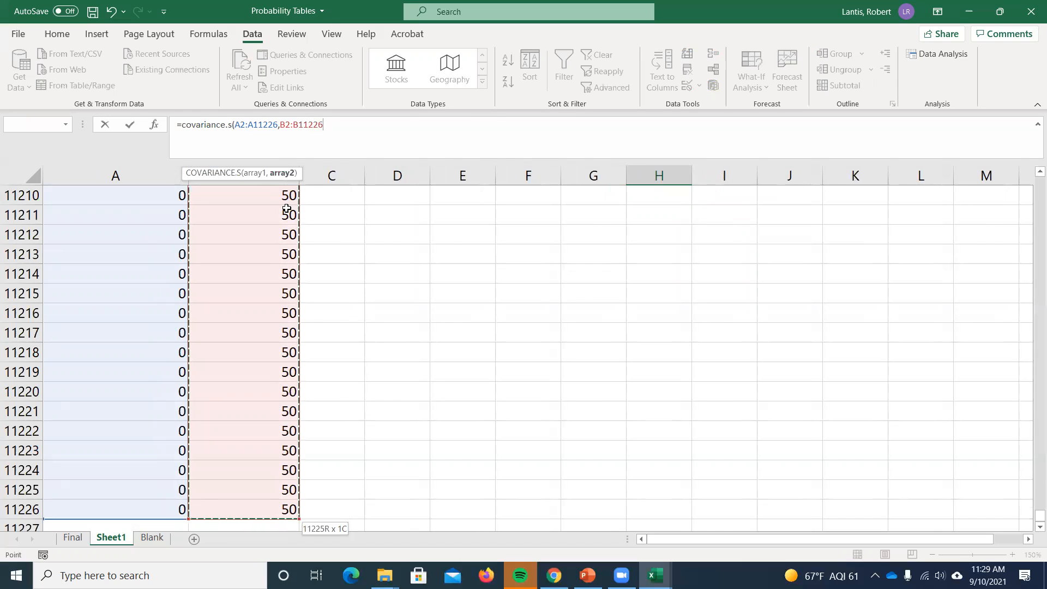
key(Return)
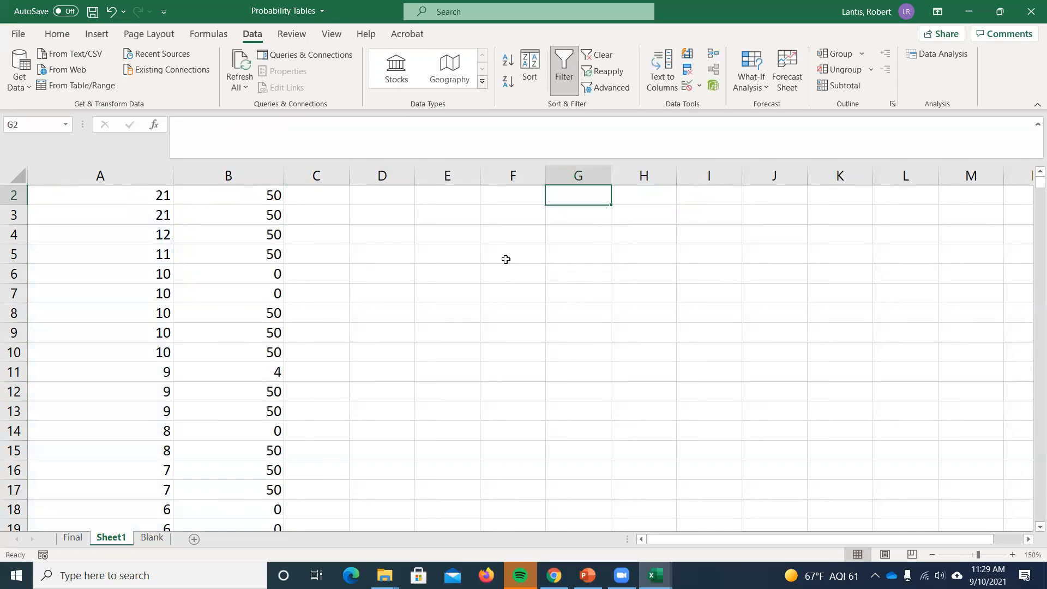
double_click(611, 176)
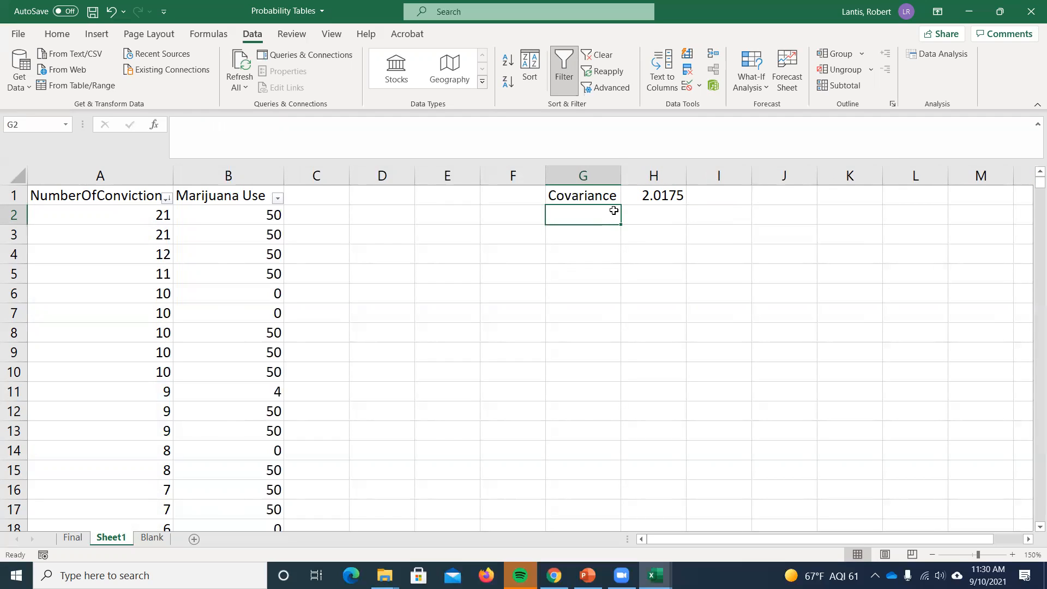
- Enter the label "Standard Deviation Conv" in cell G2 and autofit column G to it
text(S)
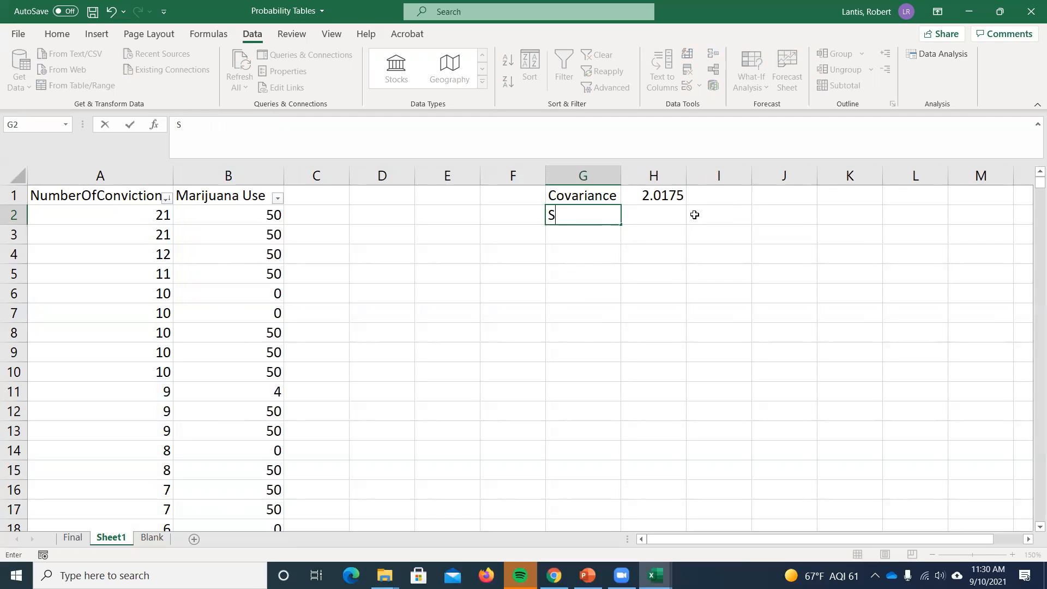
text(tandard Deviation)
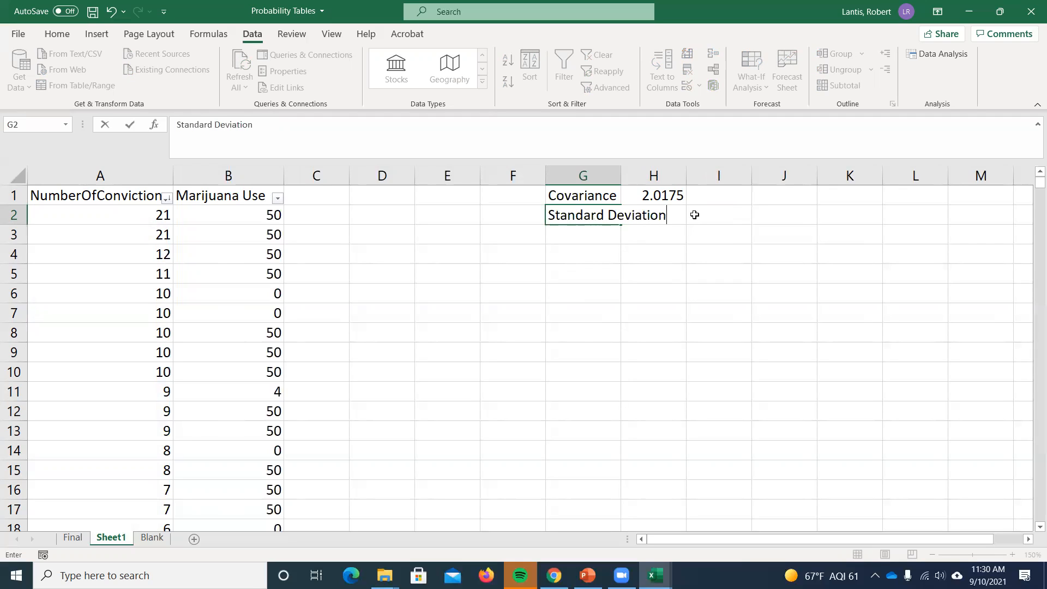
text( COrr)
key(Tab)
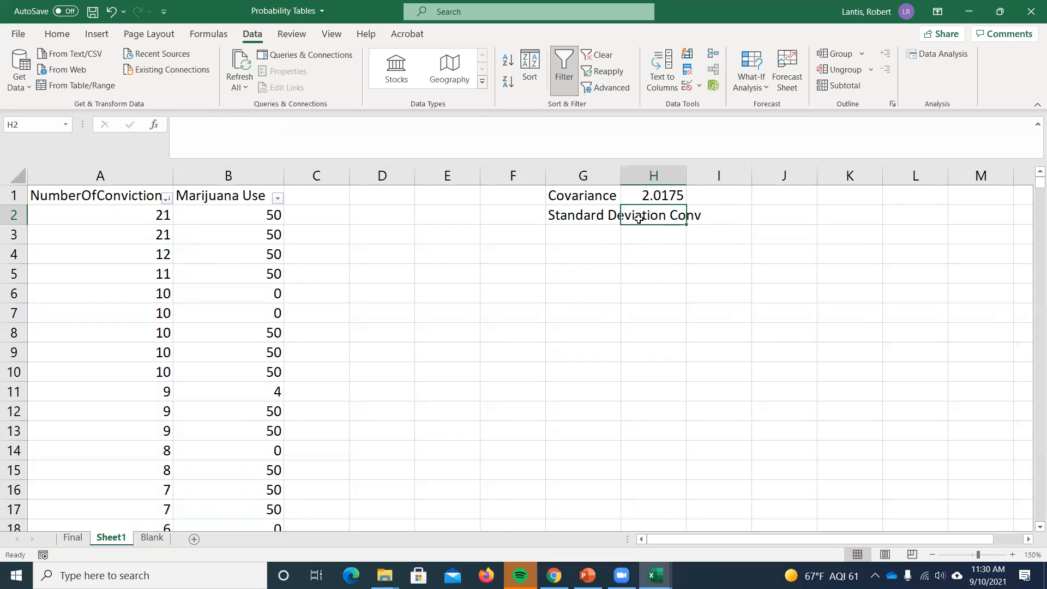
double_click(620, 175)
- Enter the label "Standard Deviation of Mar. Use" in cell G3 and widen column G to fit it
click(639, 238)
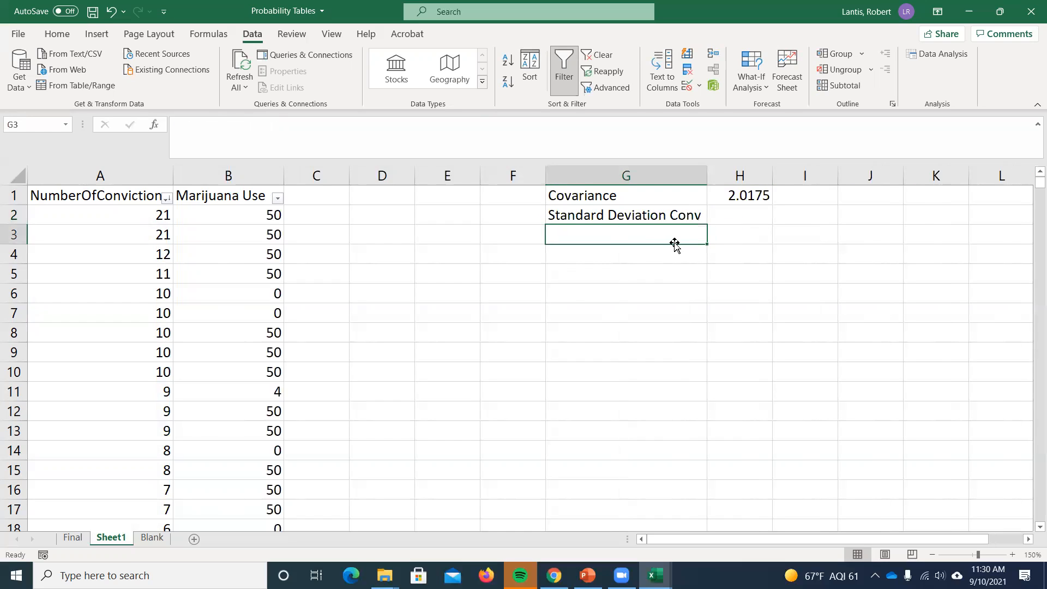
text(St)
key(shift+Right)
key(shift+Right)
key(shift+Right)
key(shift+Right)
key(shift+Right)
key(shift+Right)
key(shift+Right)
key(shift+Right)
key(shift+Right)
key(shift+Right)
key(shift+Right)
key(shift+Right)
key(shift+Right)
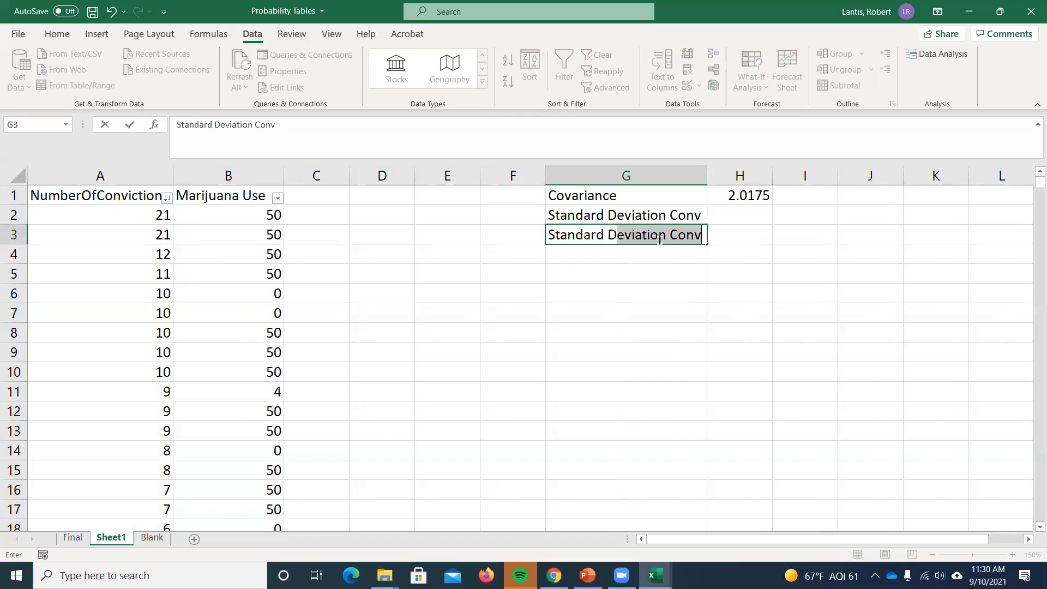
text(of Mar. Use)
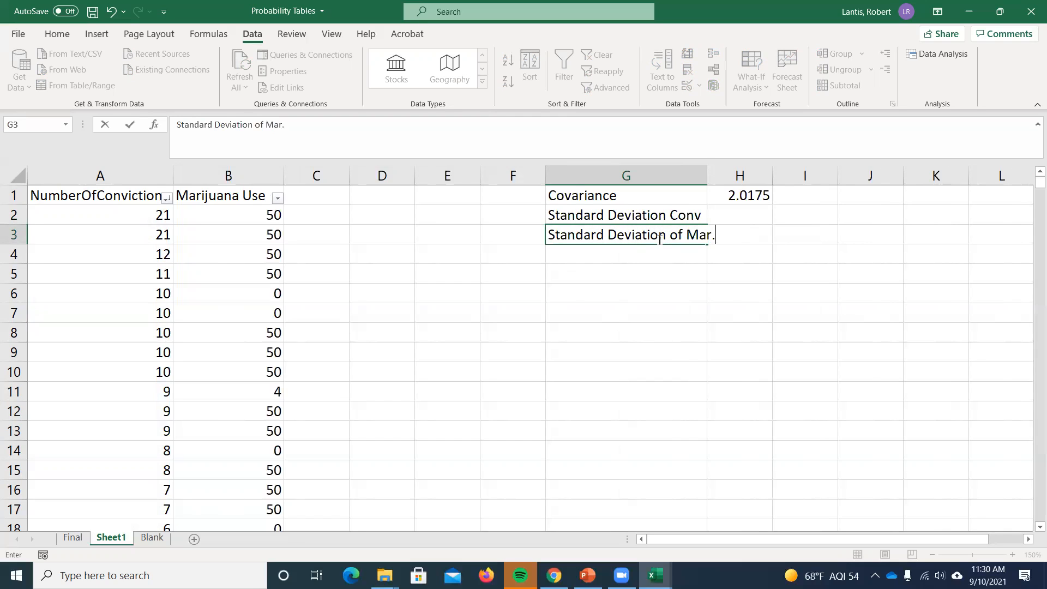
key(Return)
drag(706, 169, 748, 169)
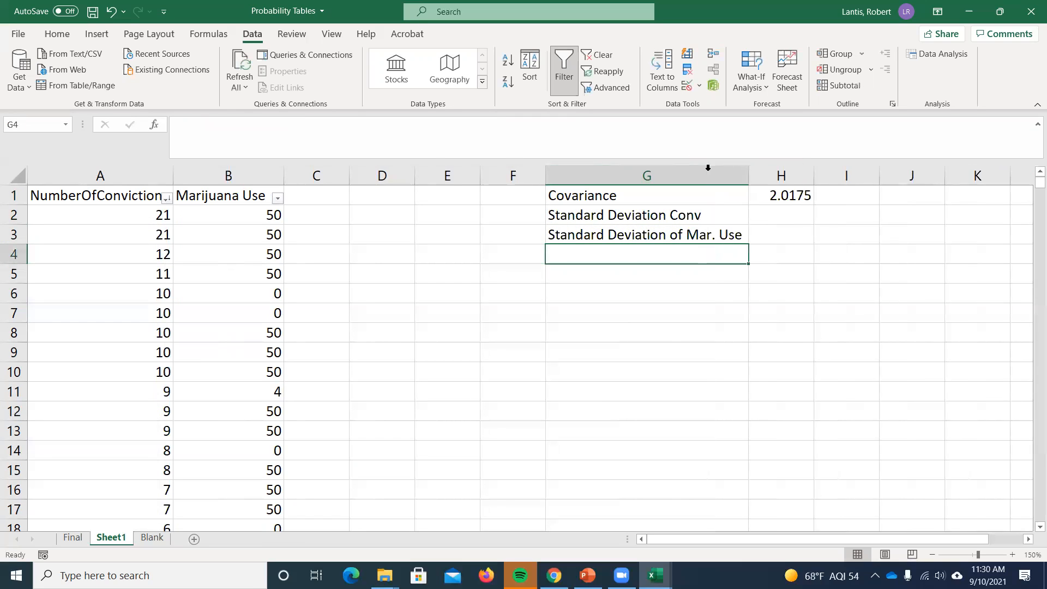
- Calculate the sample standard deviation of the convictions in cell H2 with STDEV.S over A2:A11226
click(775, 218)
text(=stdev.s()
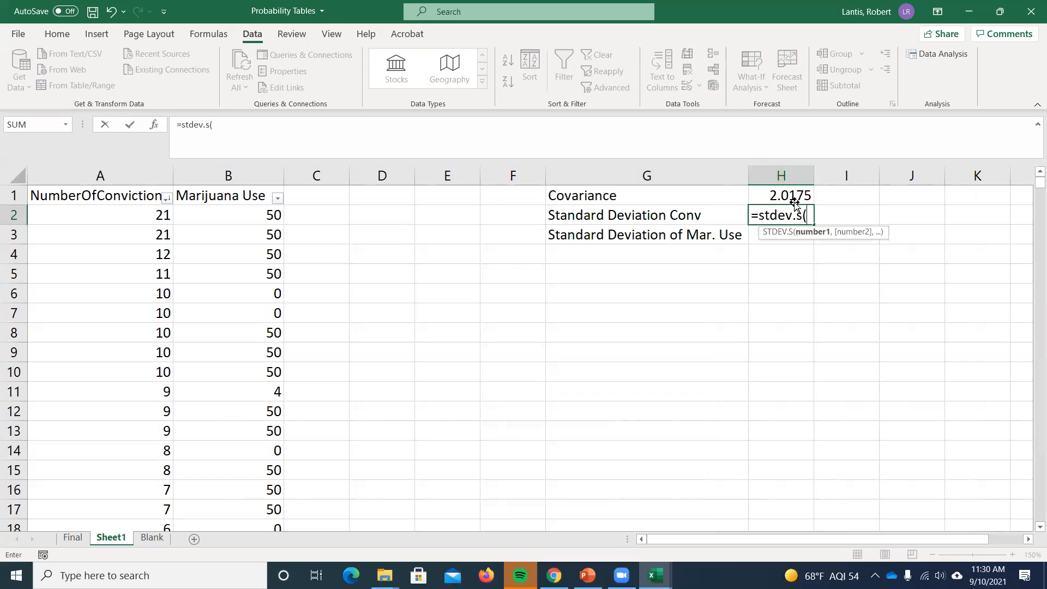
click(123, 213)
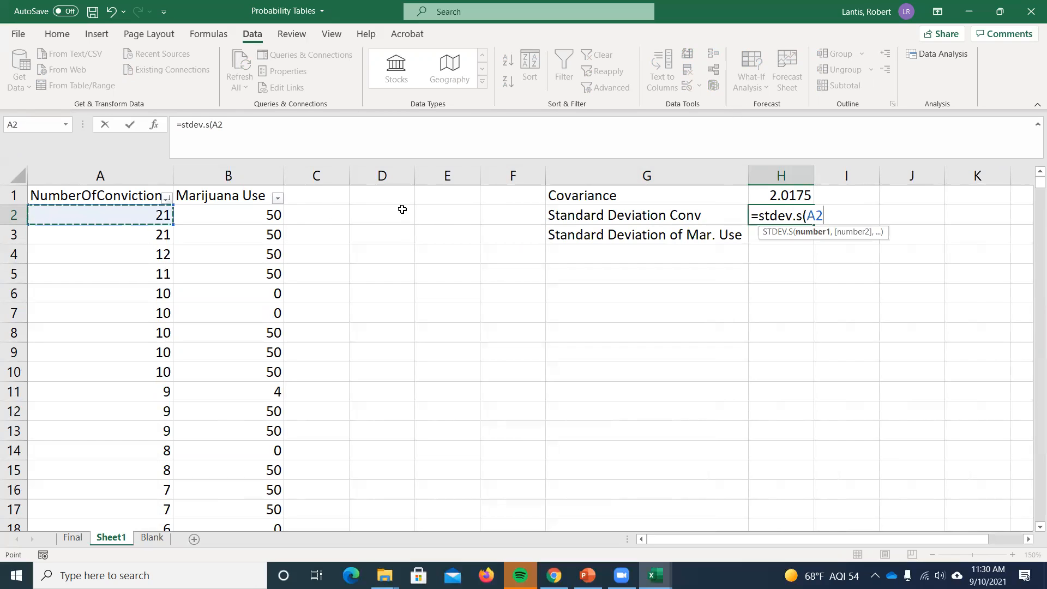
key(ctrl+shift+Down)
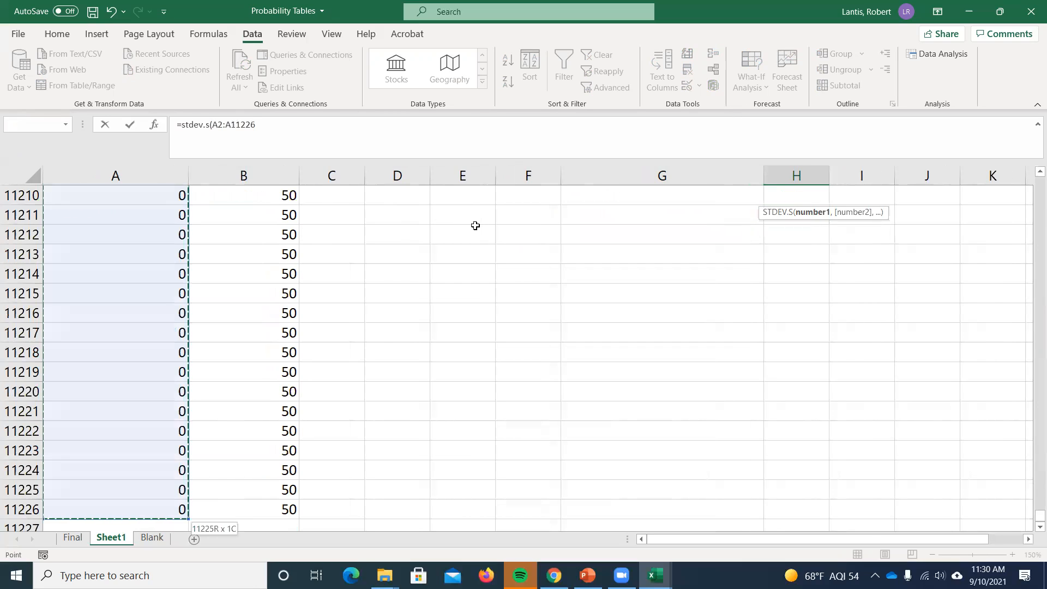
key(Return)
scroll(502, 226, up, 1)
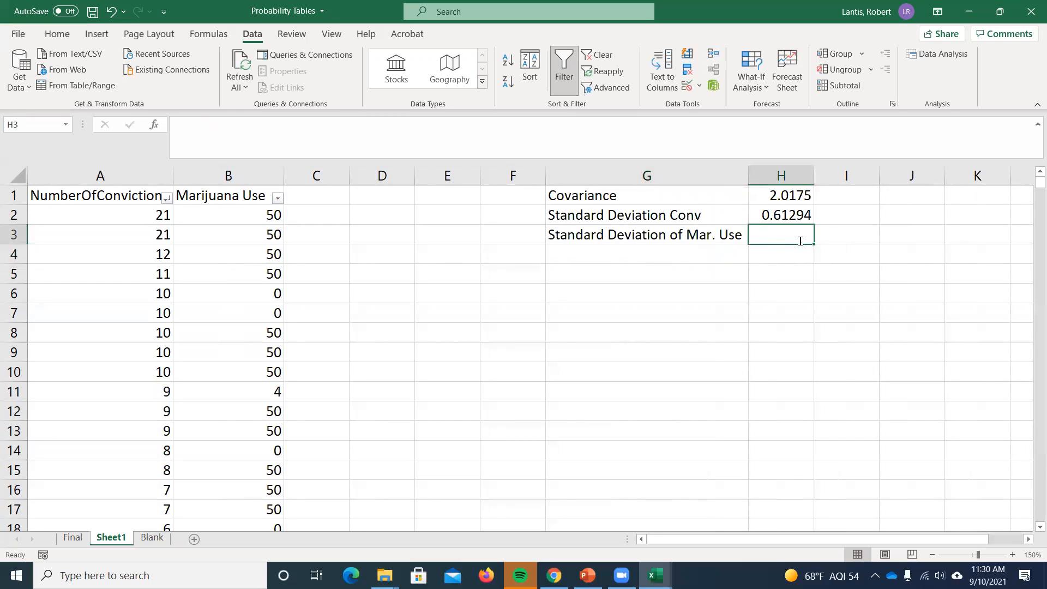
- Calculate the sample standard deviation of Marijuana Use in cell H3 with STDEV.S from B2 to the last row
text(=stdev.s()
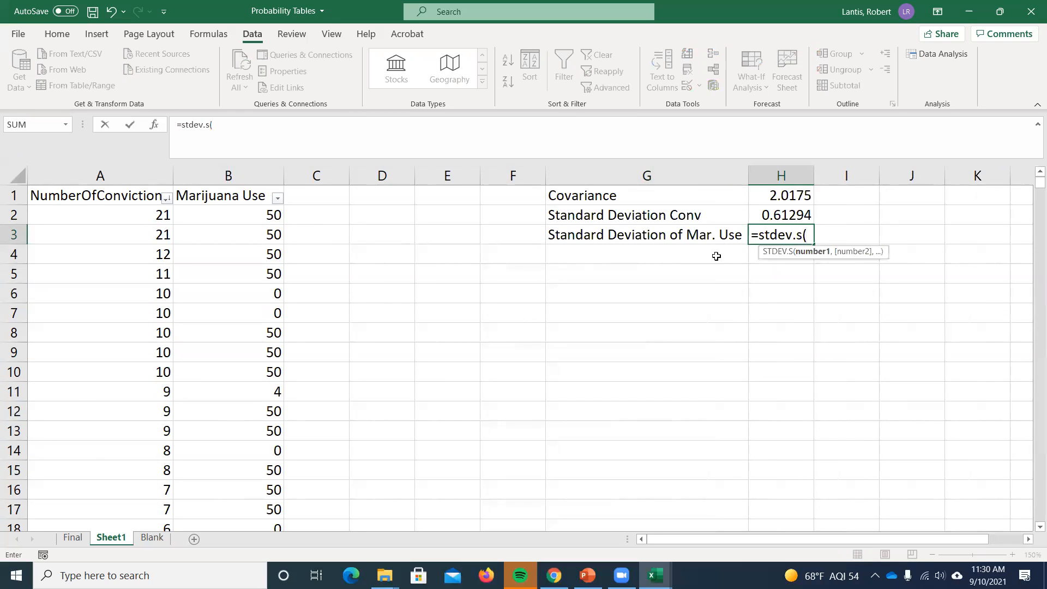
click(245, 213)
key(ctrl+shift+Down)
key(Return)
scroll(648, 277, up, 1)
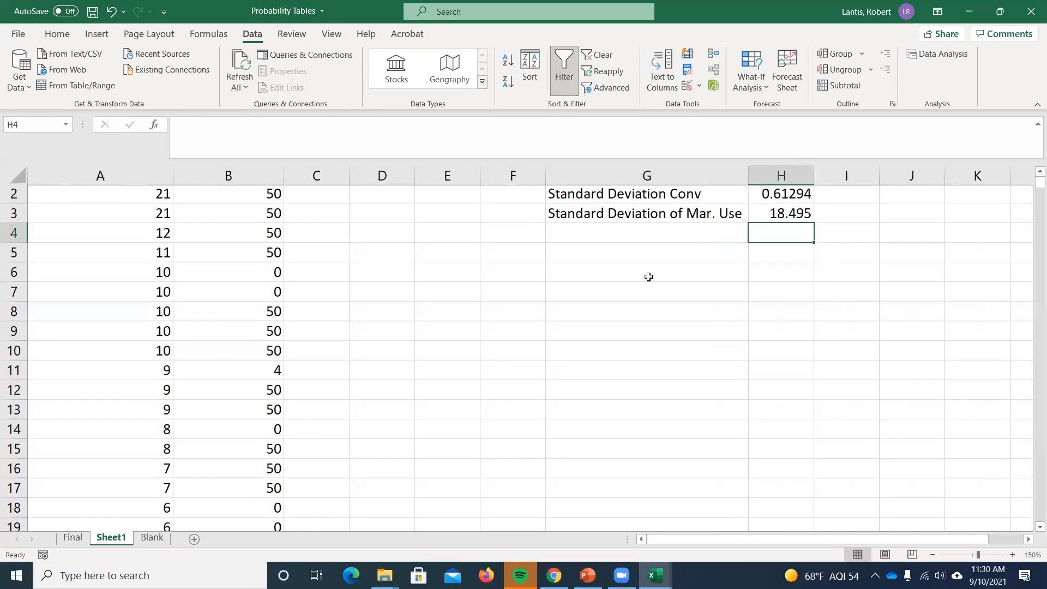
scroll(649, 277, up, 1)
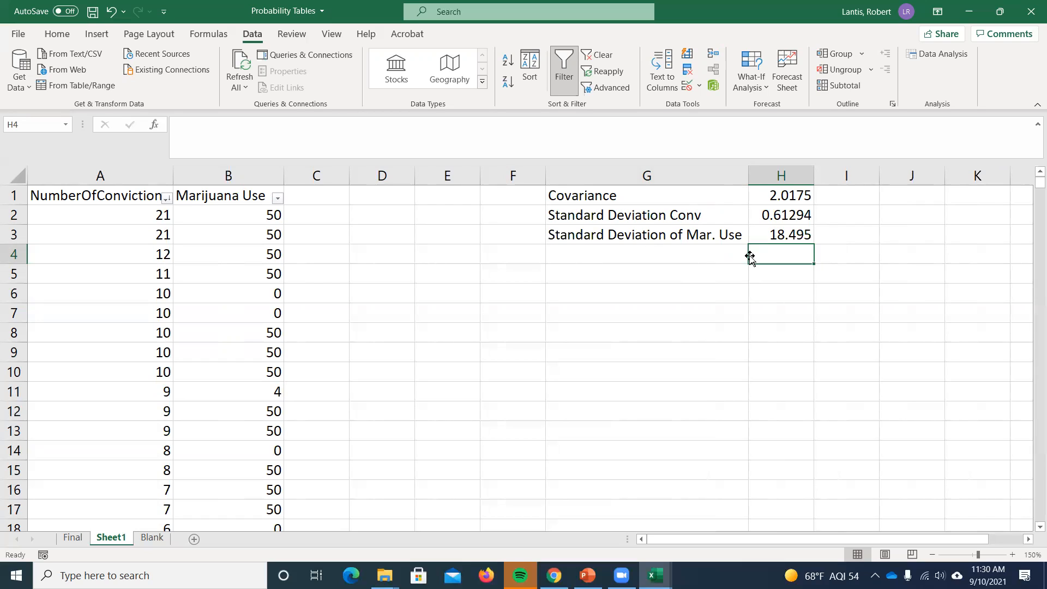
- Enter the label "Correlation Coeff." in cell G4
click(626, 258)
text(Correlation Coeff.)
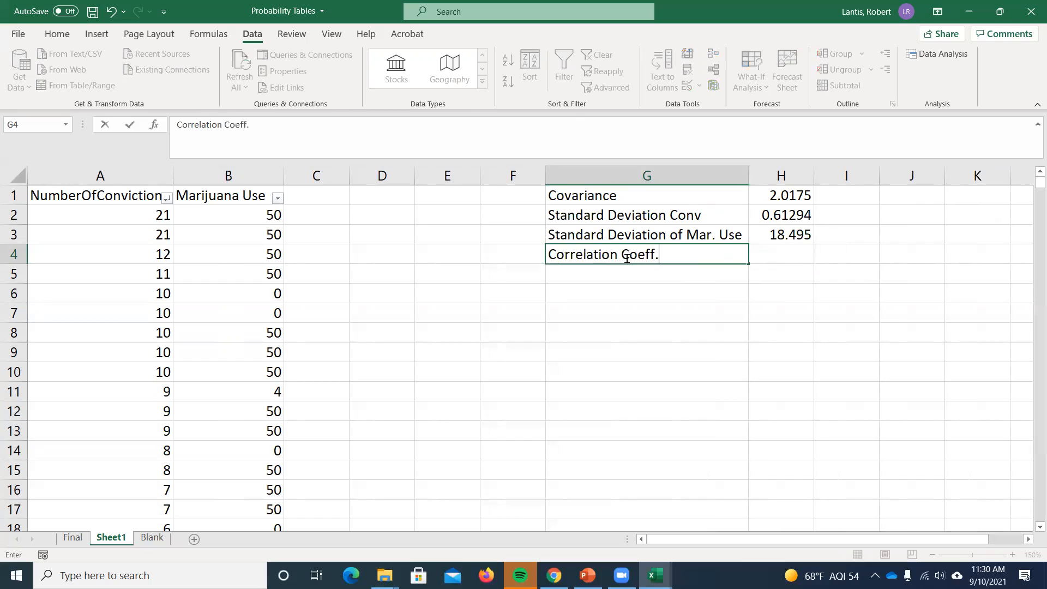
key(Tab)
- Calculate the correlation coefficient in cell H4 with the formula =H1/(H2*H3)
text(=)
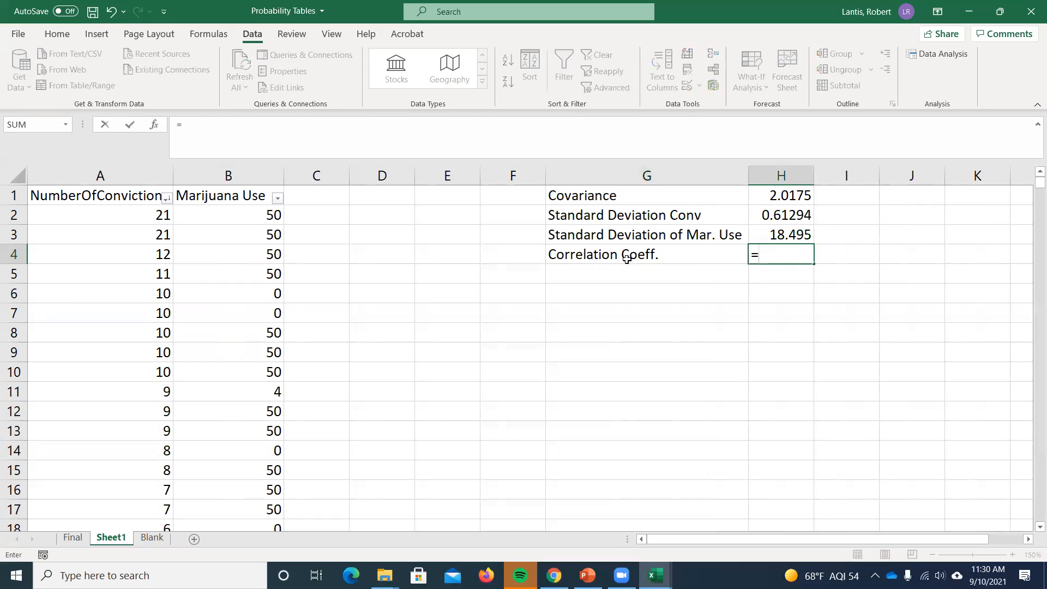
click(786, 197)
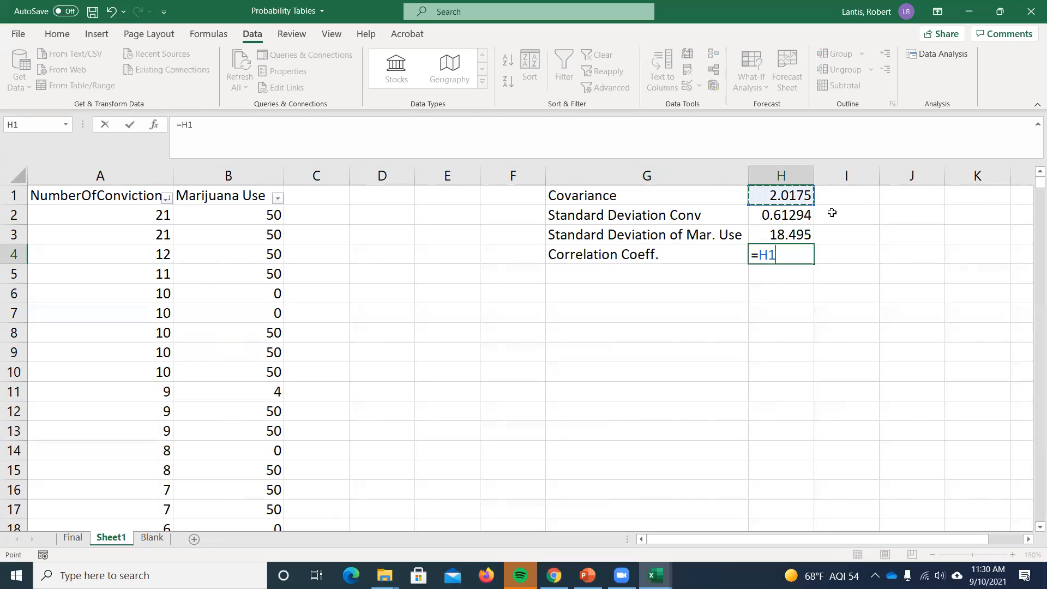
text(/()
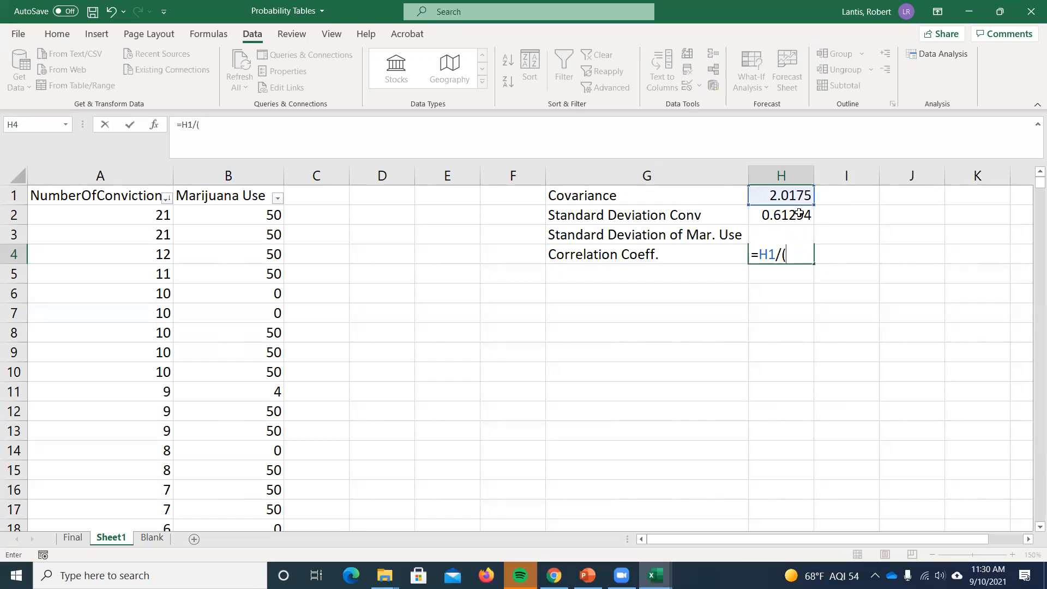
click(777, 217)
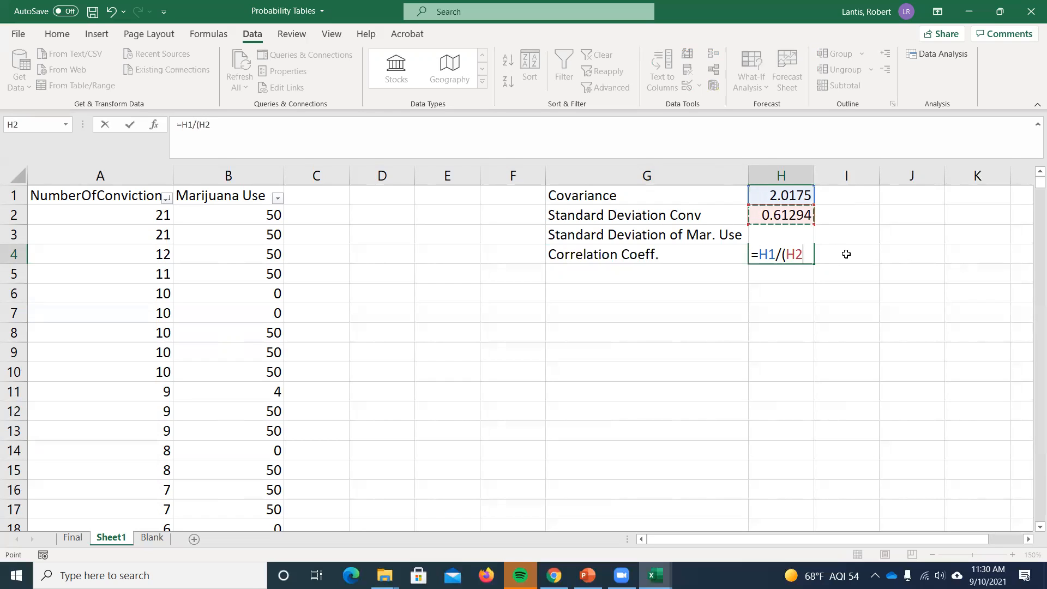
text(*H3))
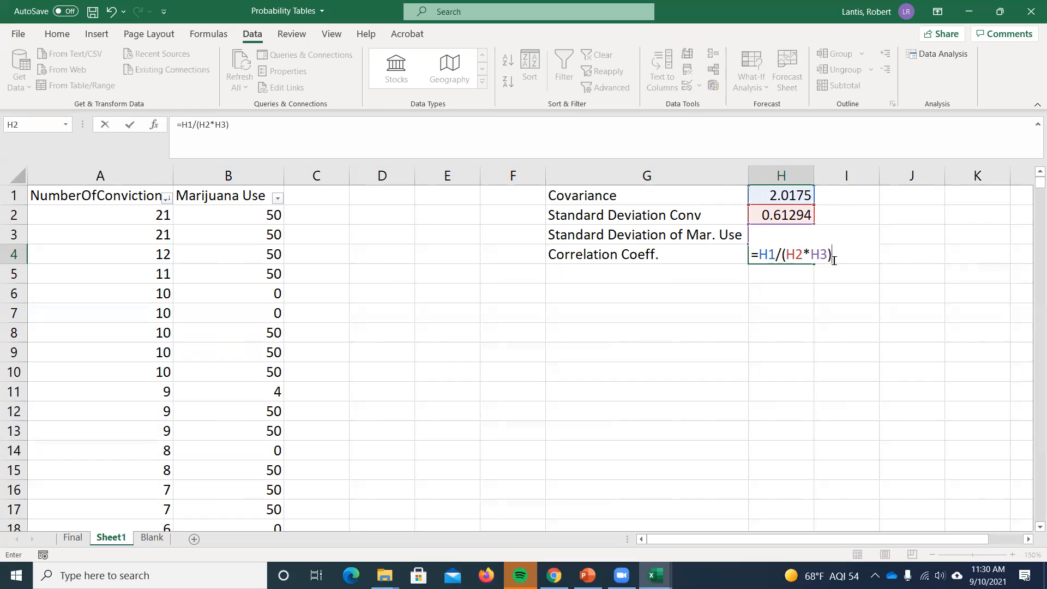
key(Return)
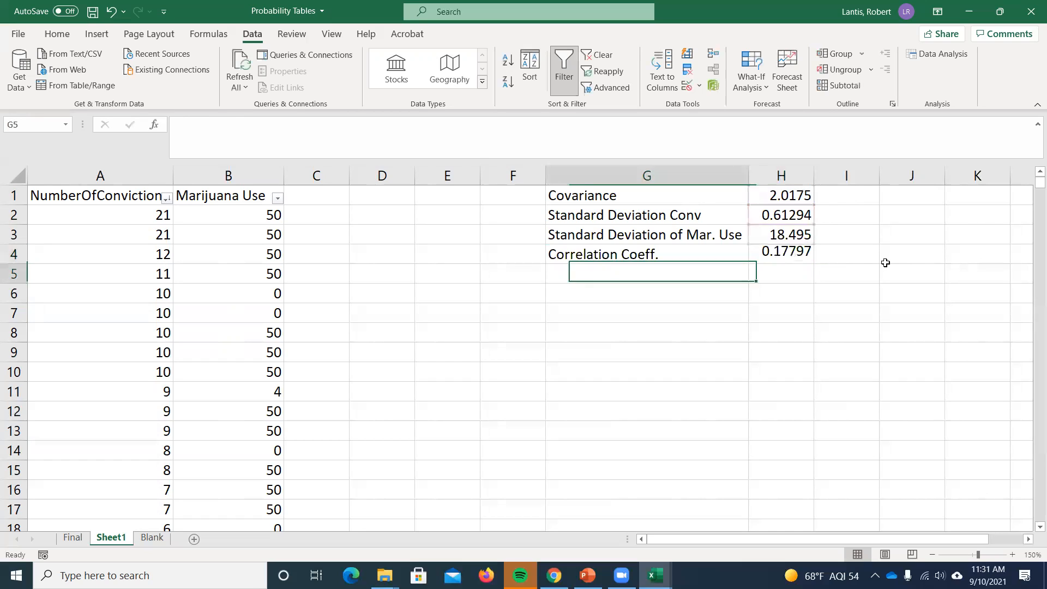
click(810, 254)
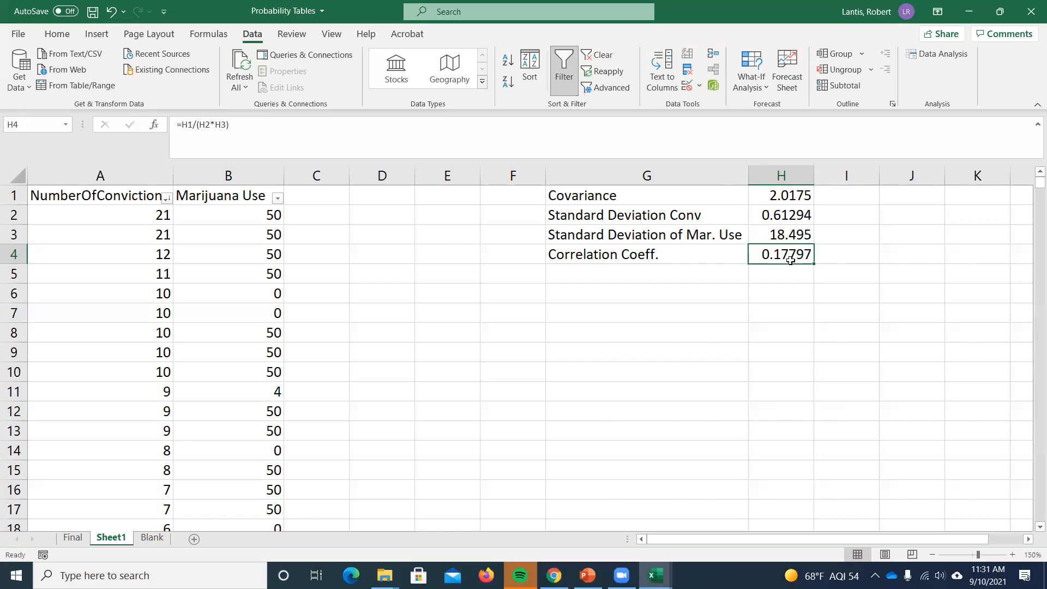
- Calculate the correlation between convictions and Marijuana Use in cell H5 with CORREL, using A2:A11226 and column B from B2 to the last row
click(731, 273)
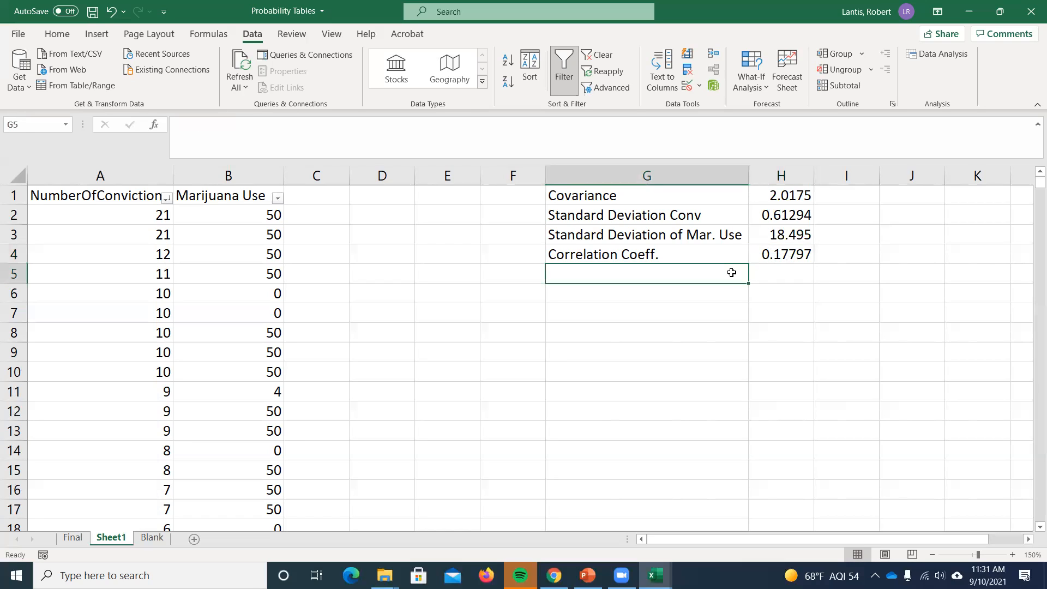
key(Right)
text(=c)
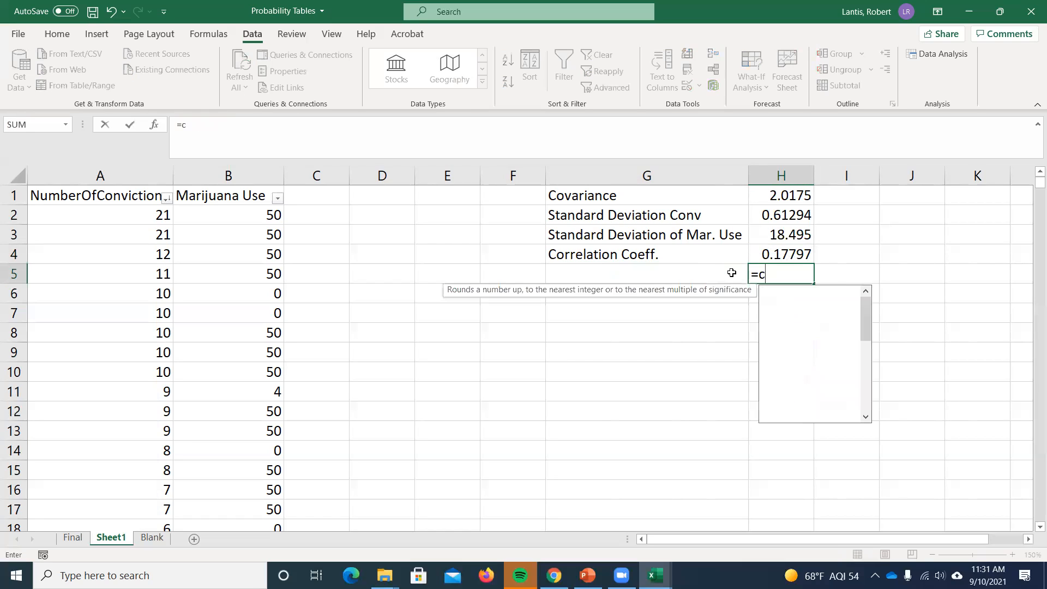
text(orrel)
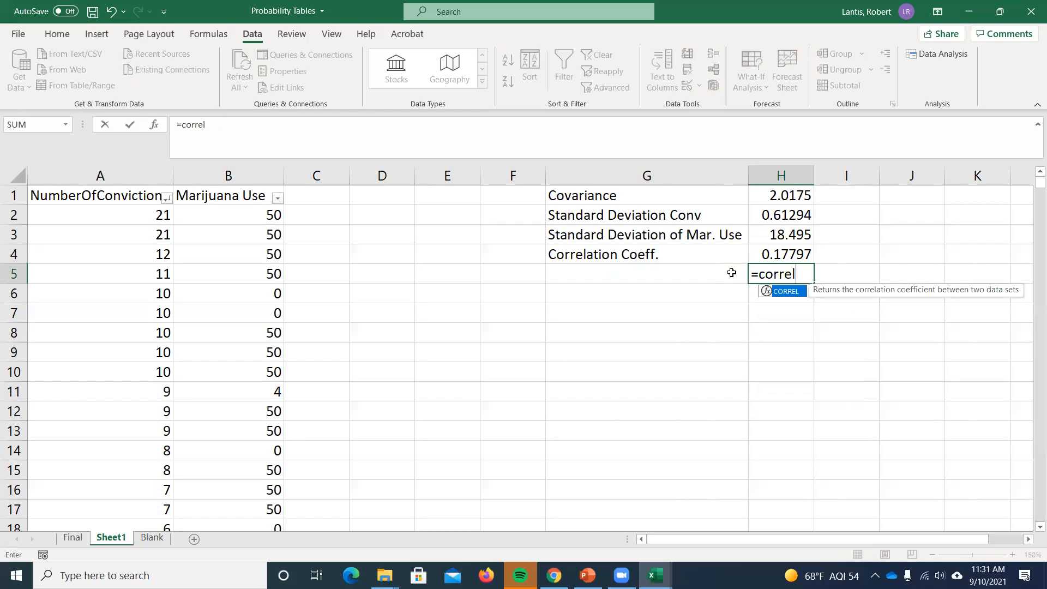
text(()
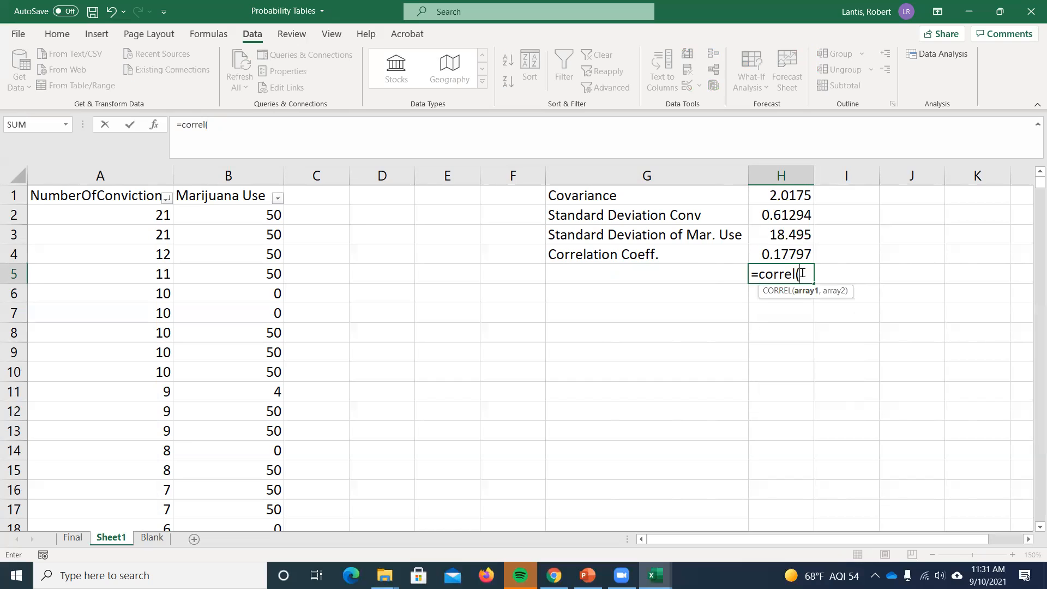
click(159, 214)
key(ctrl+shift+Down)
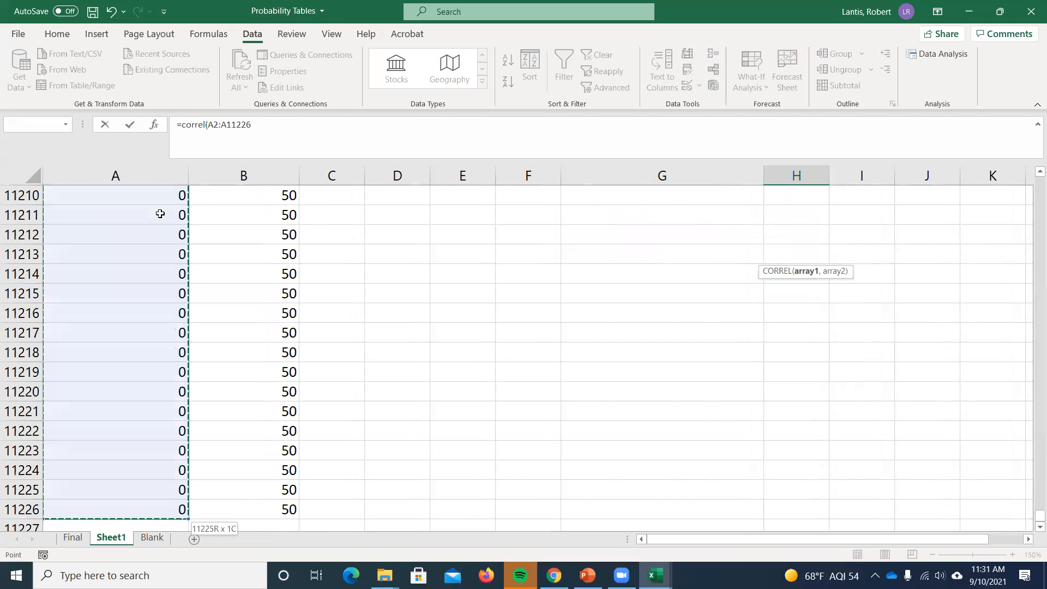
scroll(703, 267, up, 10)
drag(1030, 519, 1029, 177)
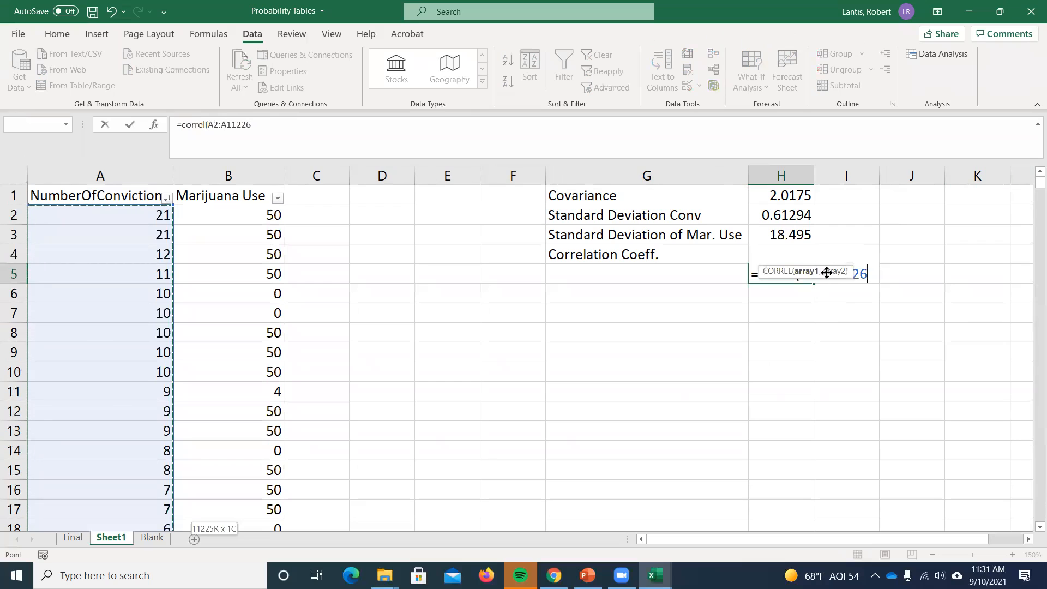
text(,)
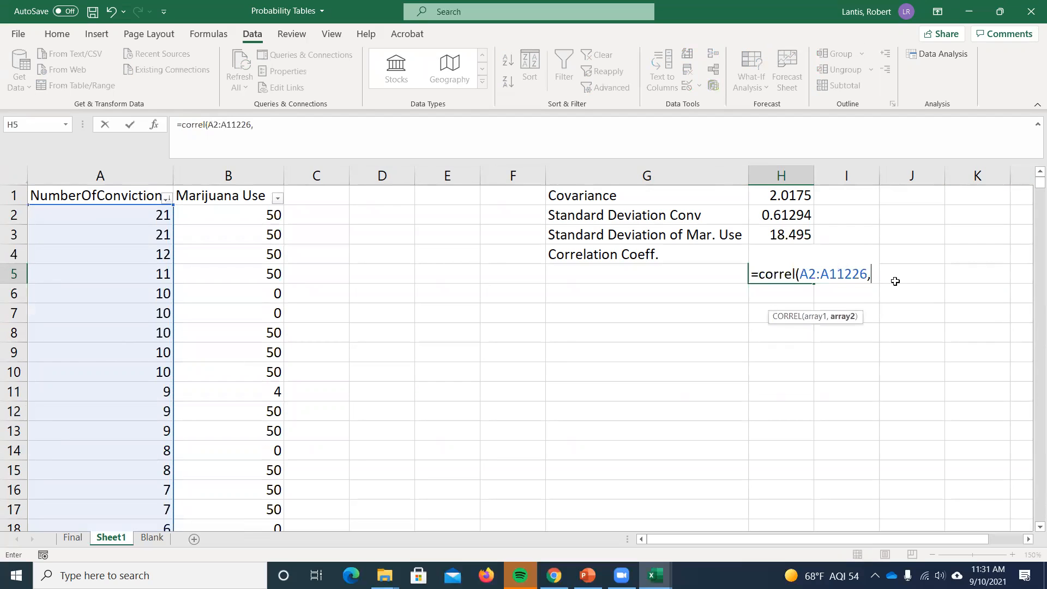
click(240, 215)
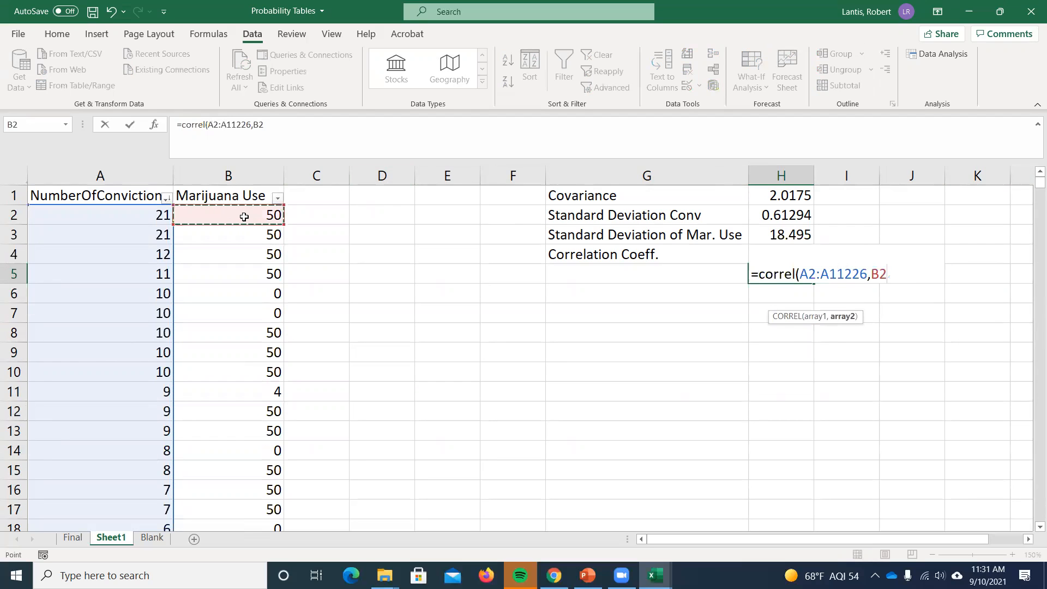
key(ctrl+shift+Down)
key(Return)
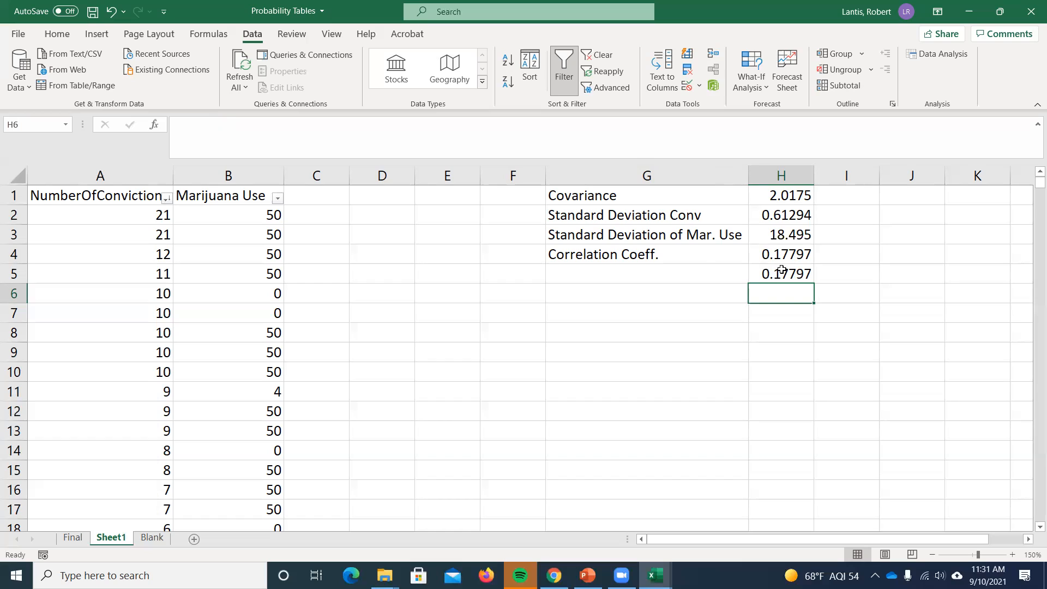
- Enter the column headers "x-mean X" in cell C1 and "y-mean Y" in cell D1
click(294, 197)
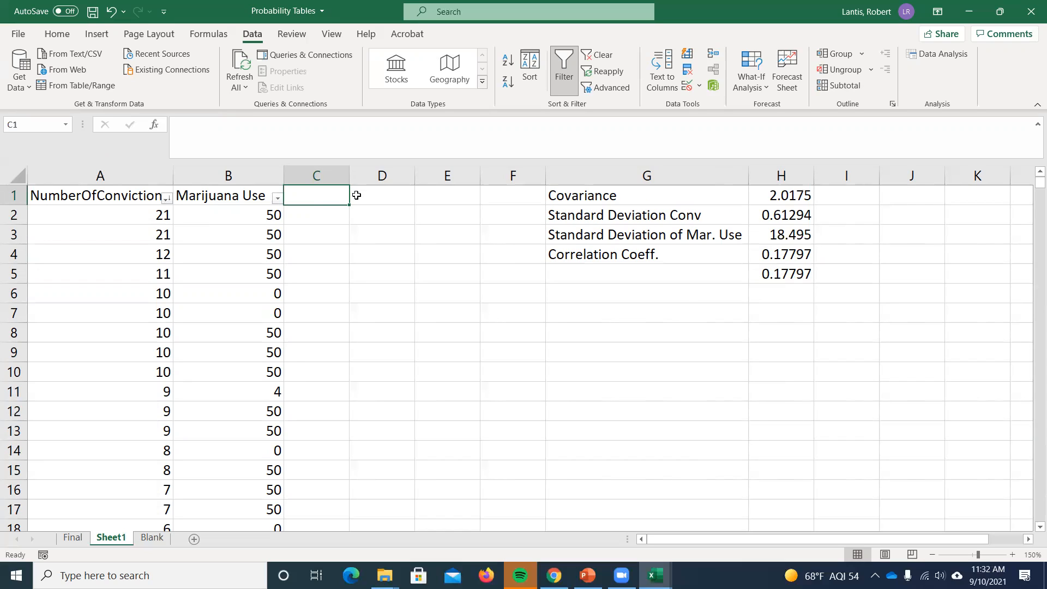
text(x-)
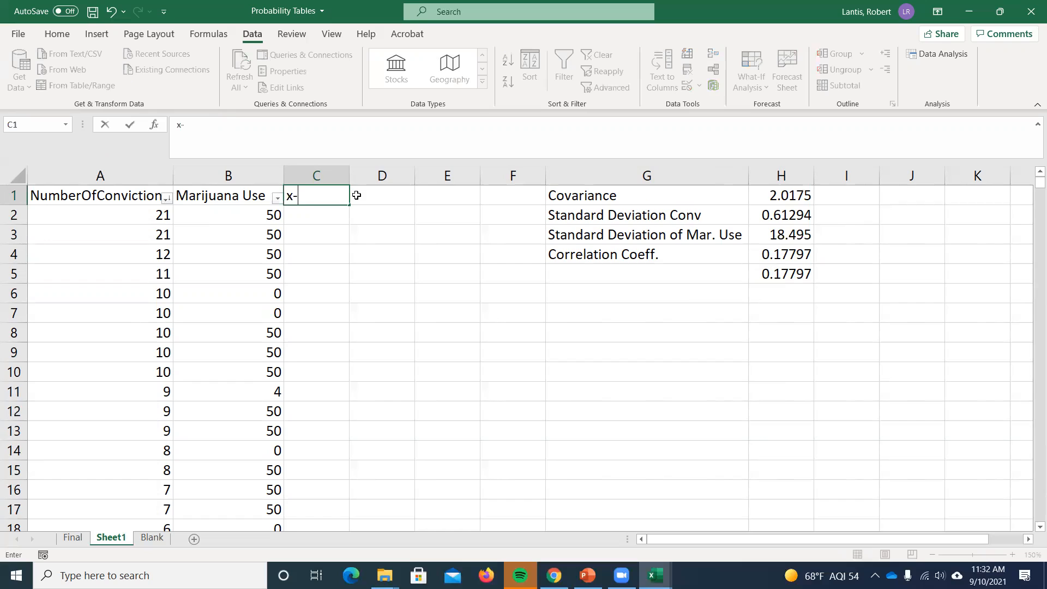
text(mean X)
key(Return)
click(358, 195)
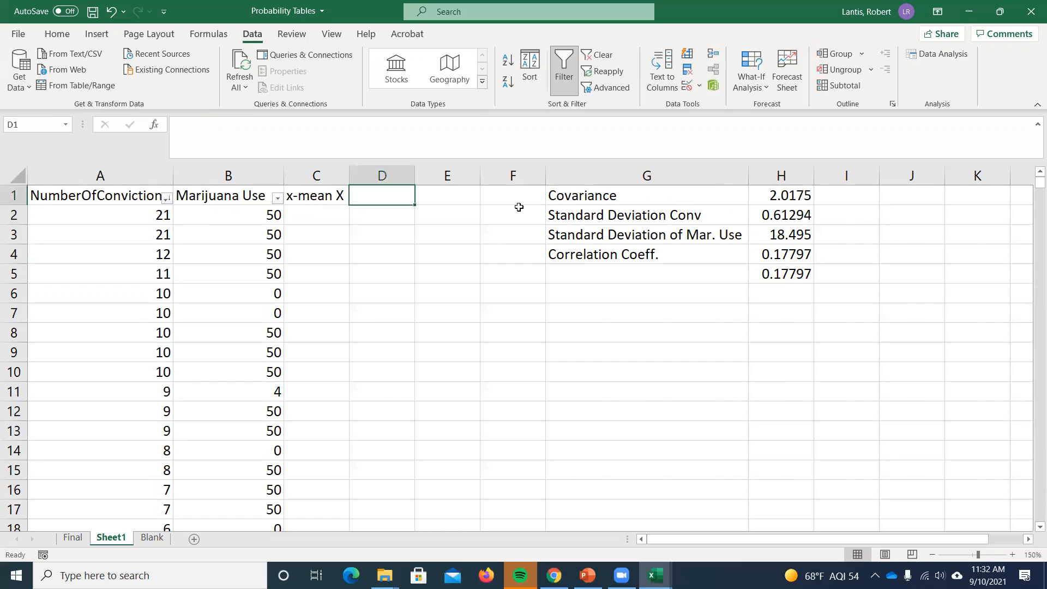
text(y-mean)
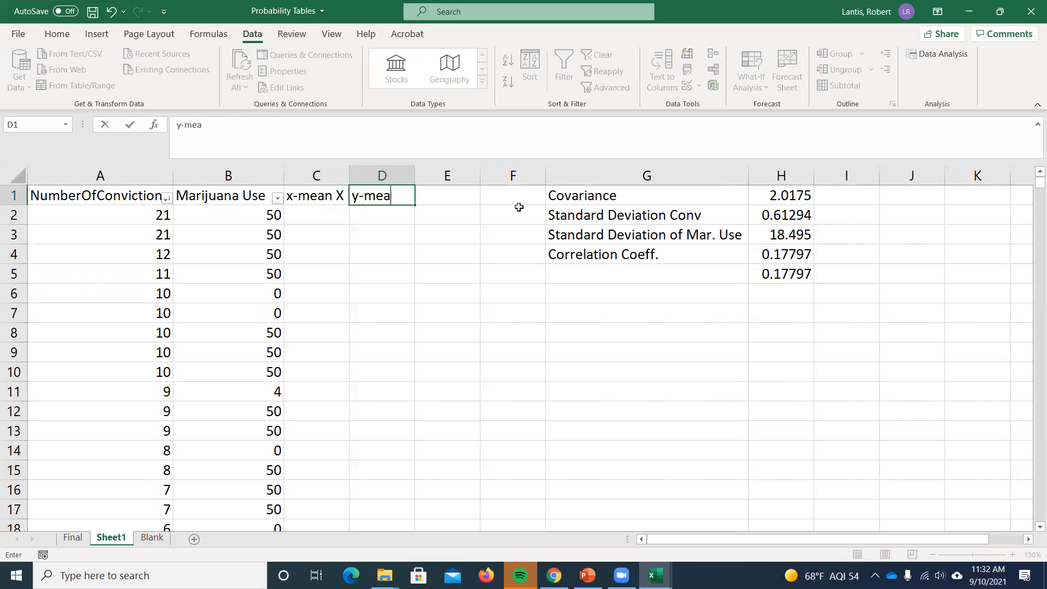
key(BackSpace)
text(n Y)
key(Return)
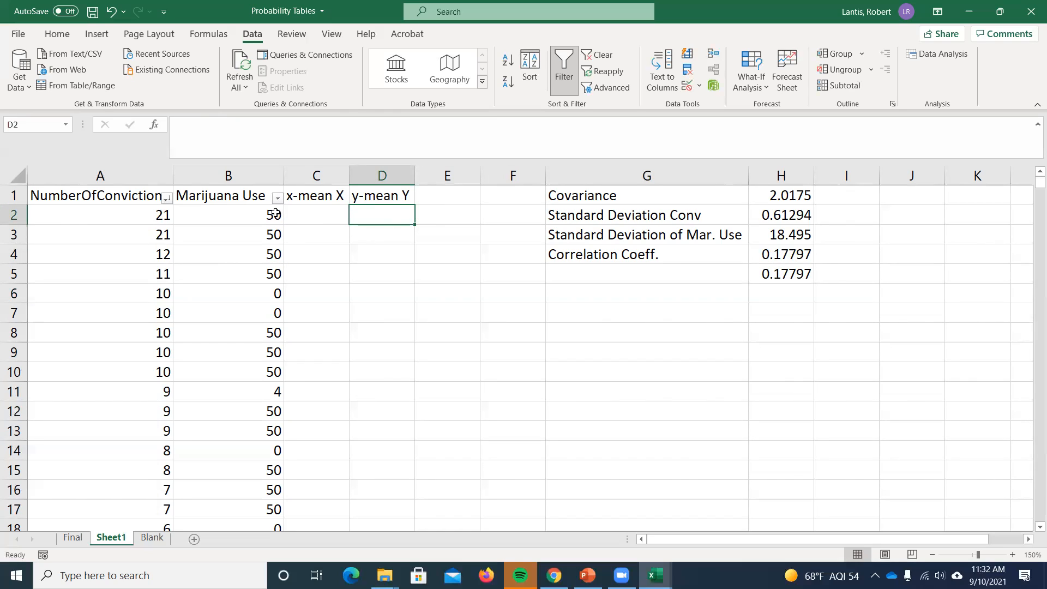
click(301, 219)
text(=)
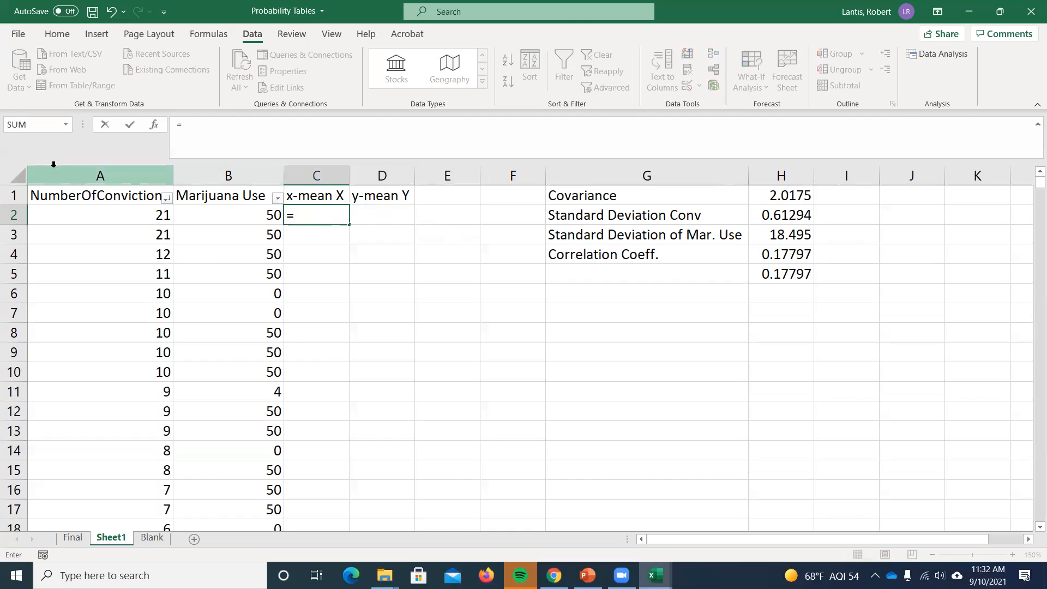
key(BackSpace)
key(Return)
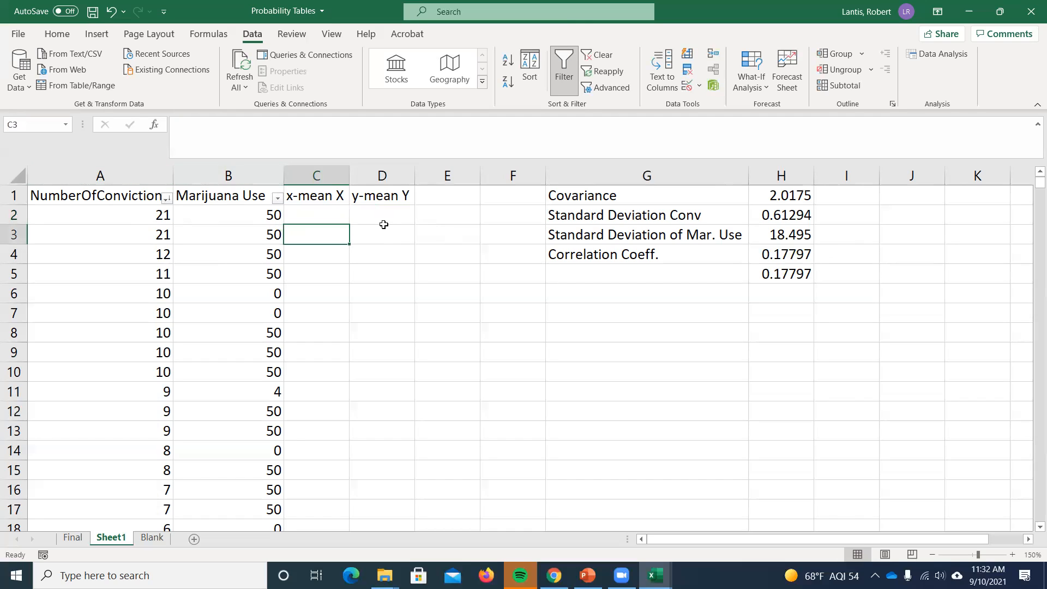
- Enter the labels "Mean X" in cell G7 and "Mean Y" in cell G8
click(613, 312)
text(Mean X)
key(Return)
text(Mean Y)
key(Tab)
- Calculate the mean number of convictions in cell H7 with AVERAGE from A2 to the last row
key(Up)
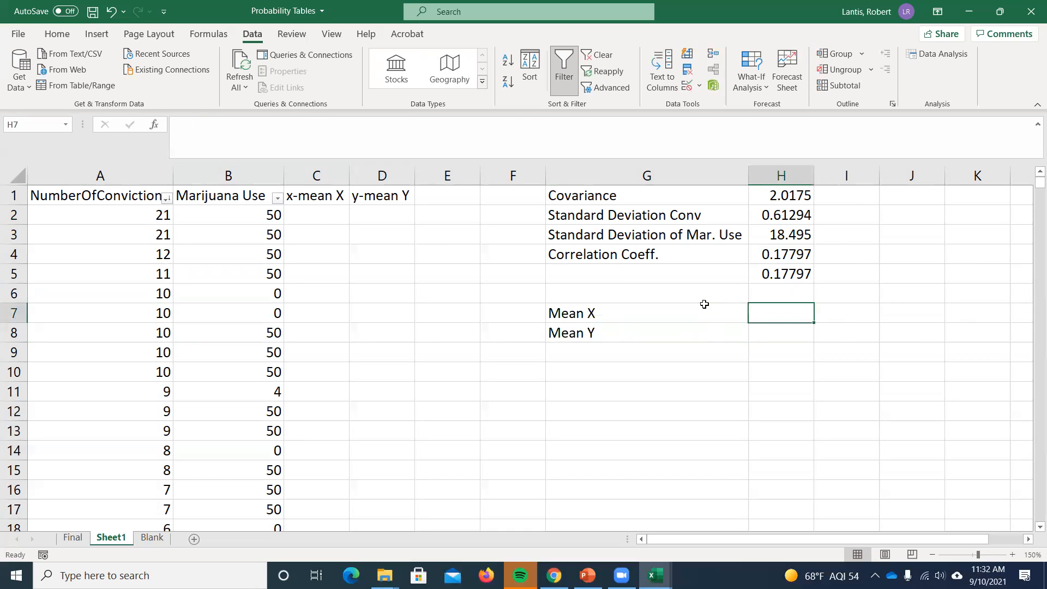
text(=)
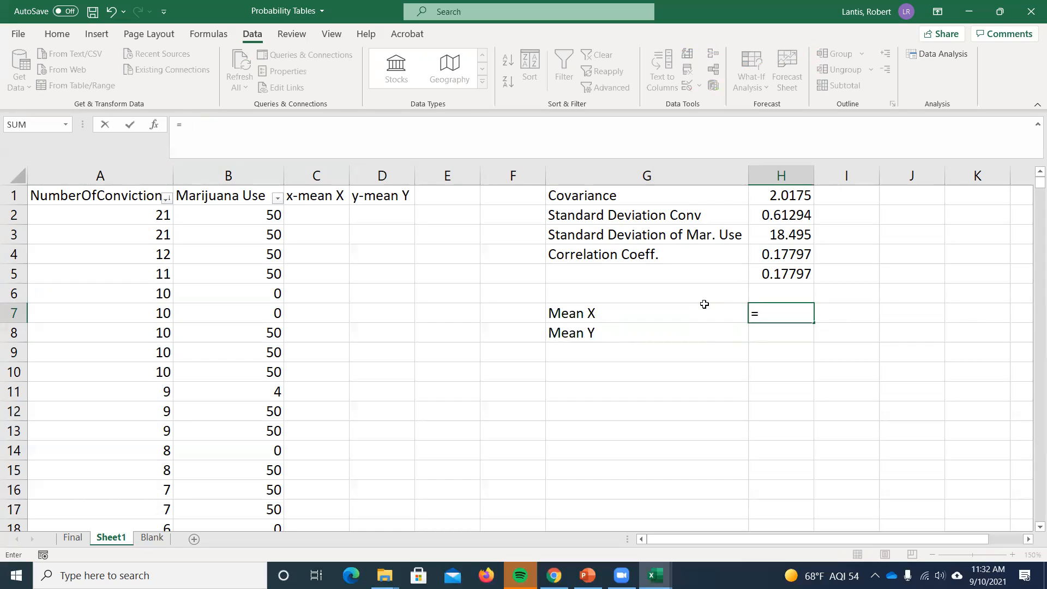
text(average()
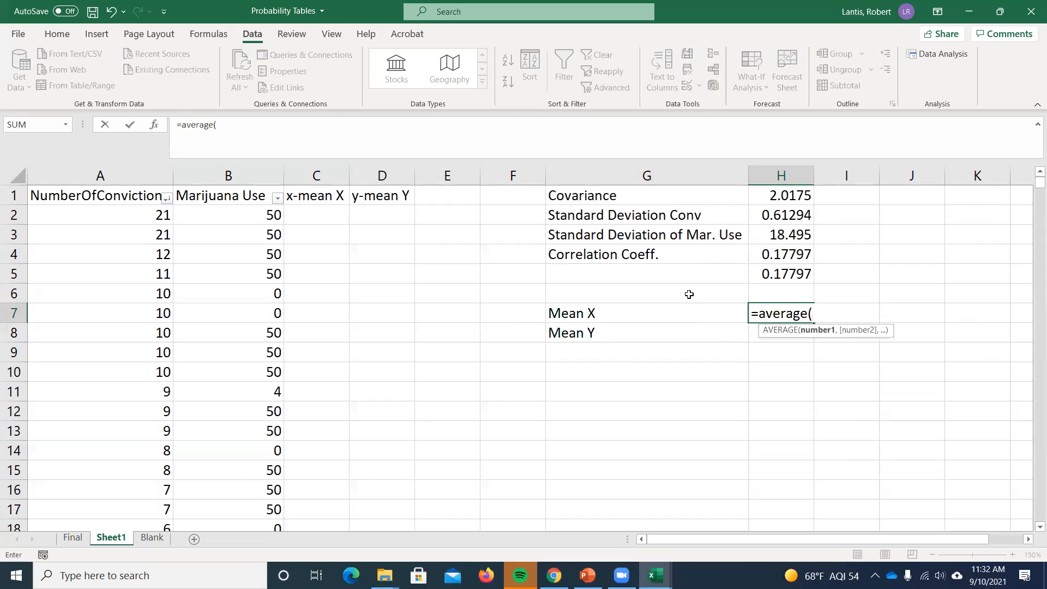
click(146, 214)
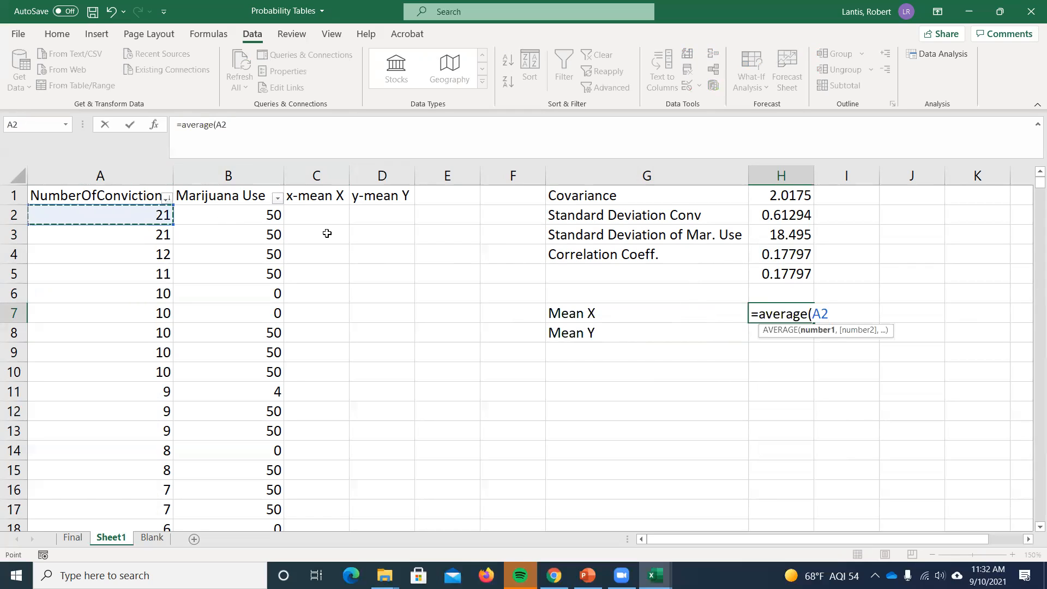
key(ctrl+shift+Down)
key(Return)
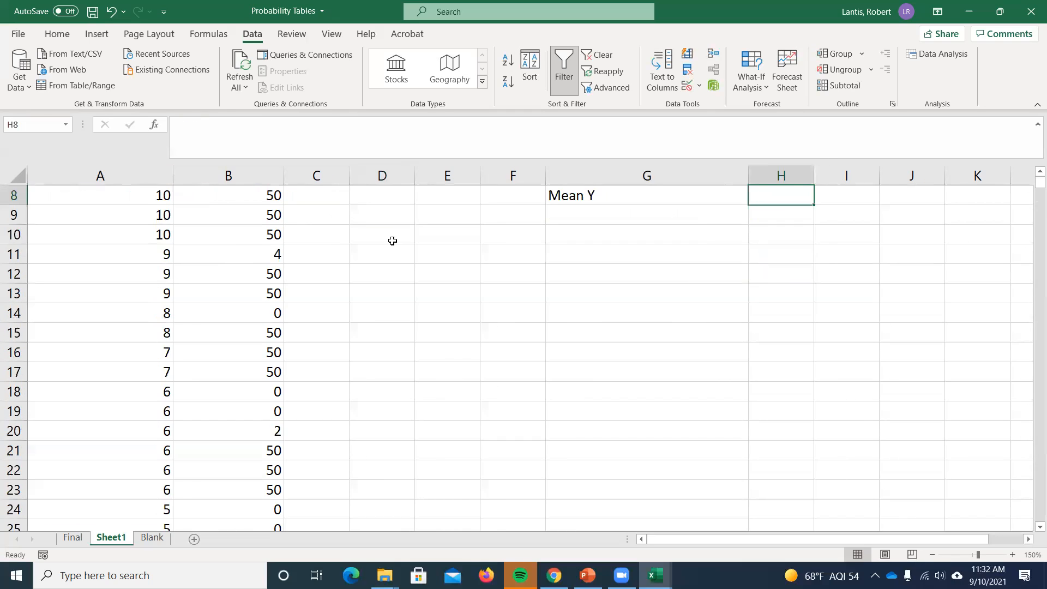
- Calculate the mean of Marijuana Use in cell H8 with AVERAGE over B2:B11226
text(=average()
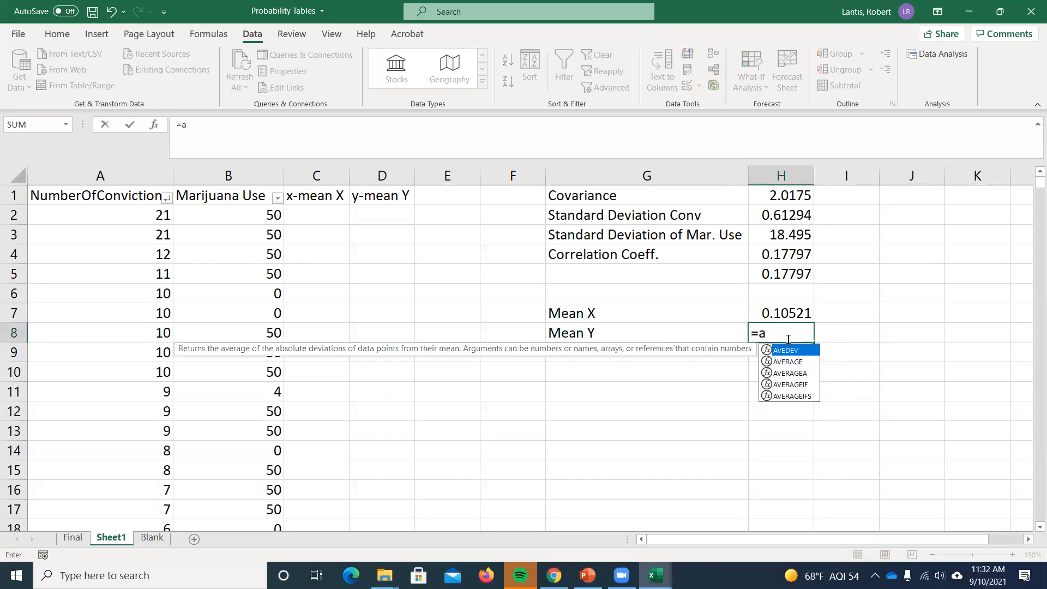
click(263, 211)
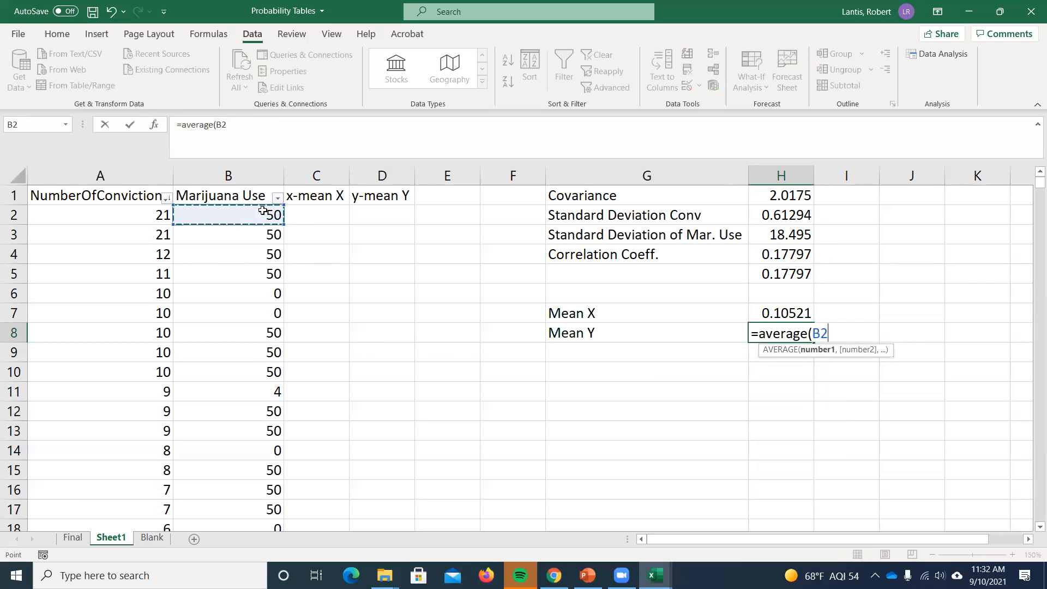
key(ctrl+shift+Down)
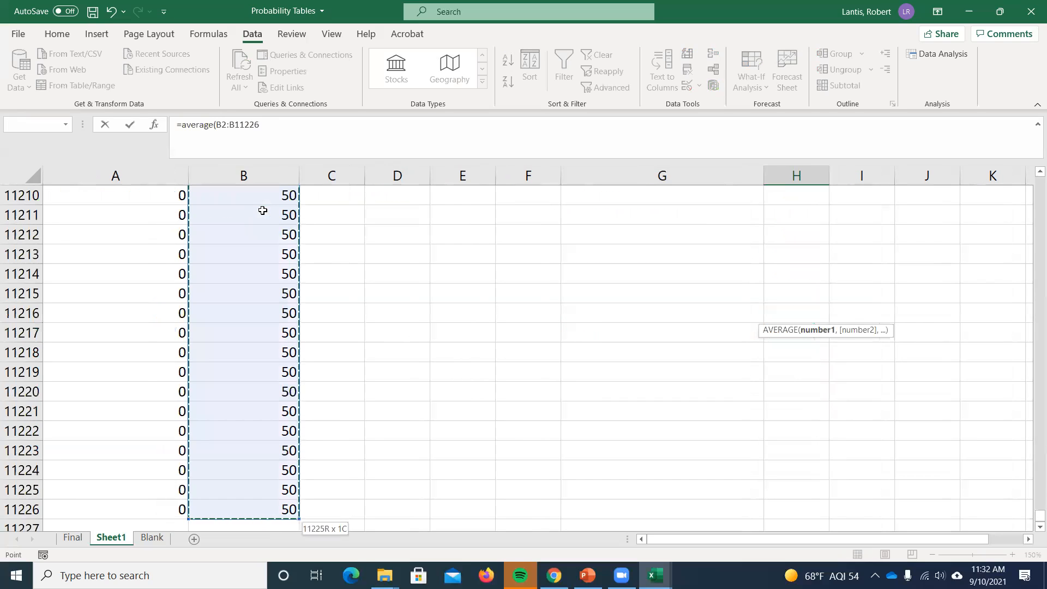
key(Return)
scroll(436, 227, up, 3)
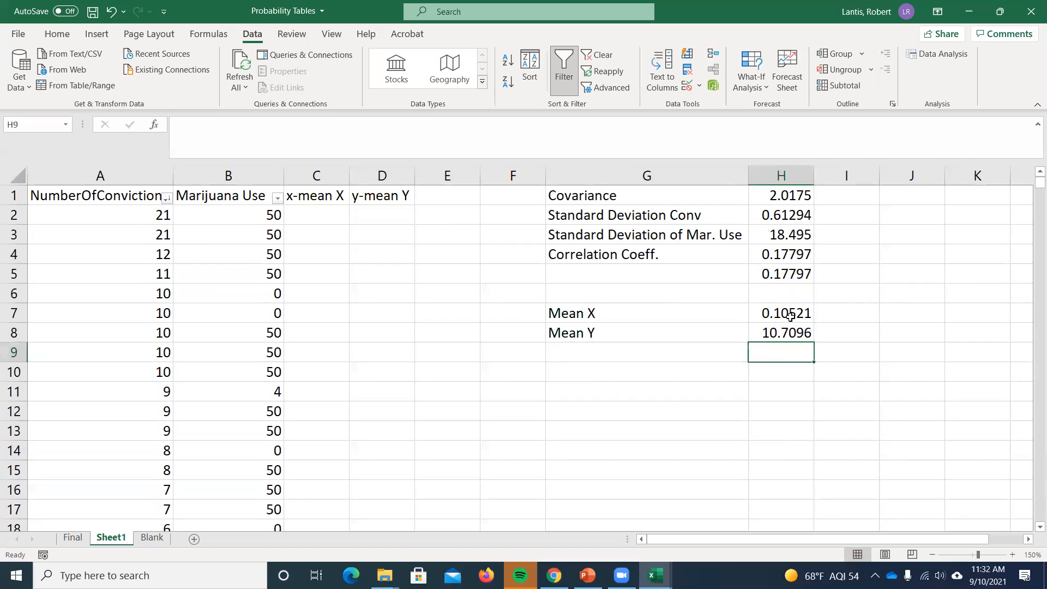
- Calculate the first deviation from the mean of X in cell C2 with =A2-$H$7, making the mean reference absolute
click(322, 215)
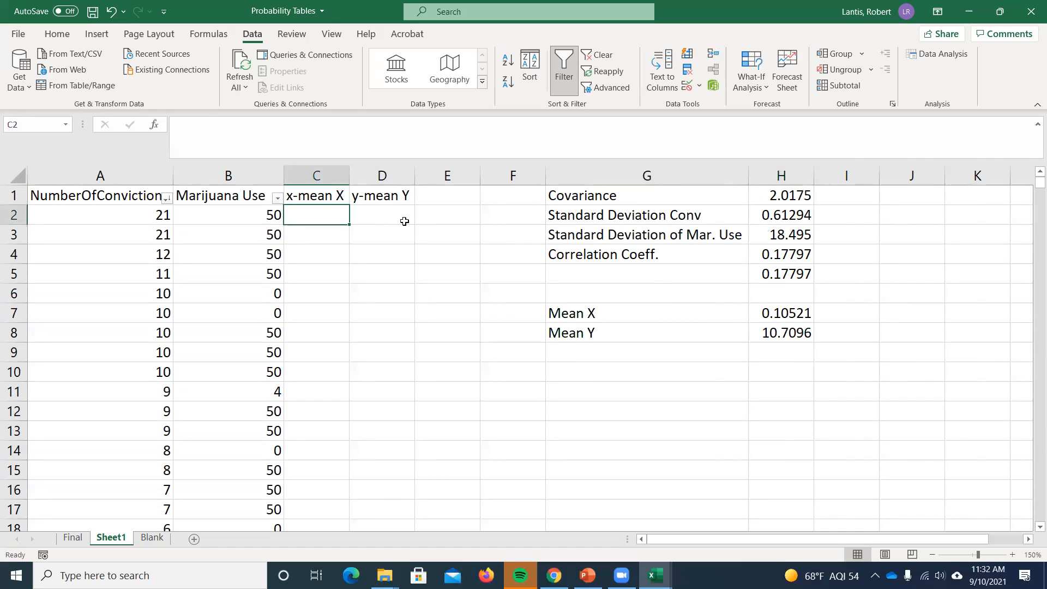
text(=)
click(131, 213)
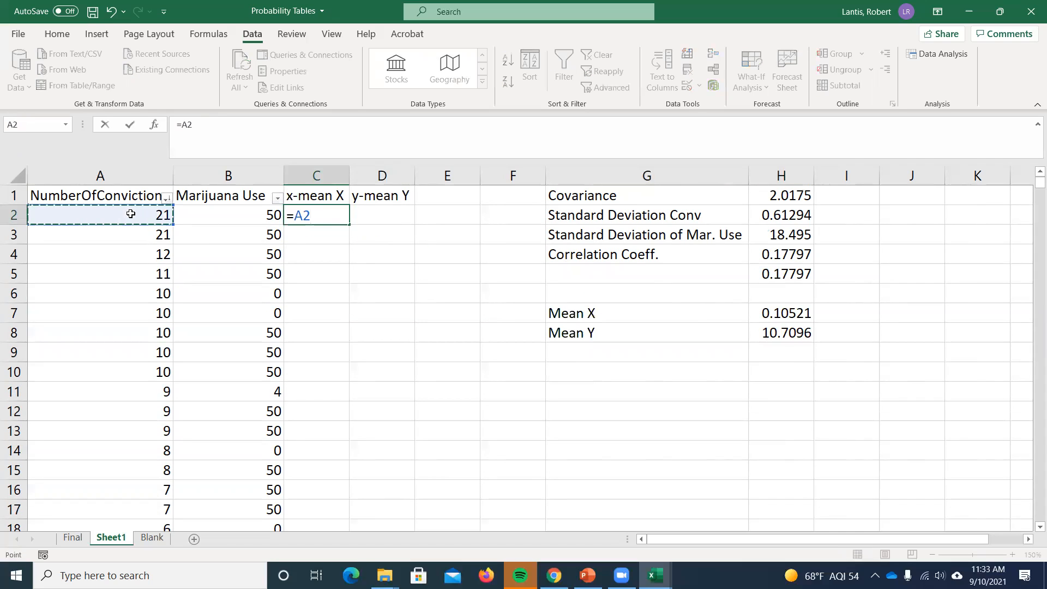
text(-)
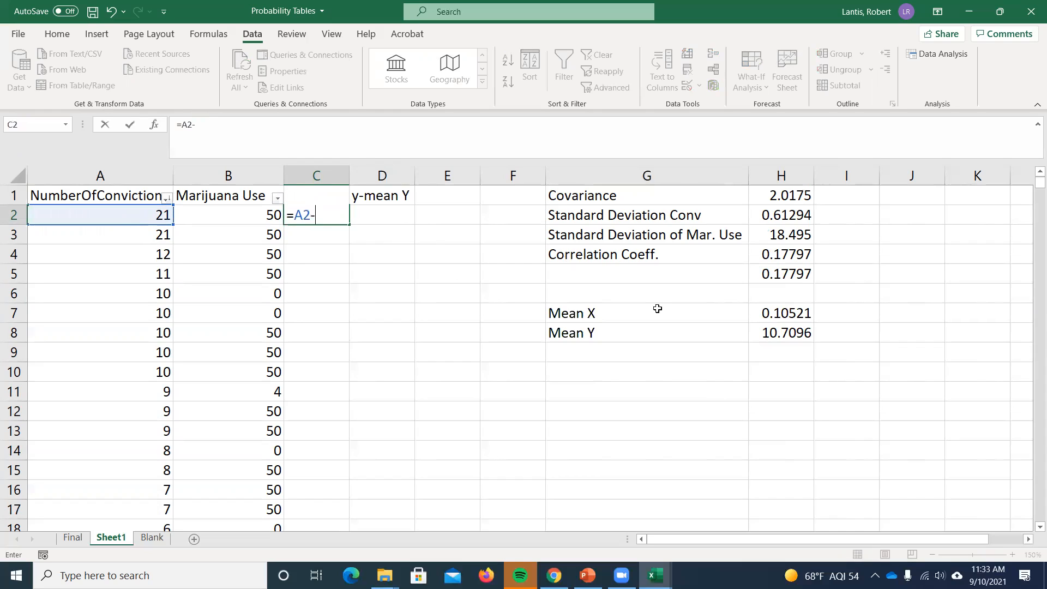
click(790, 315)
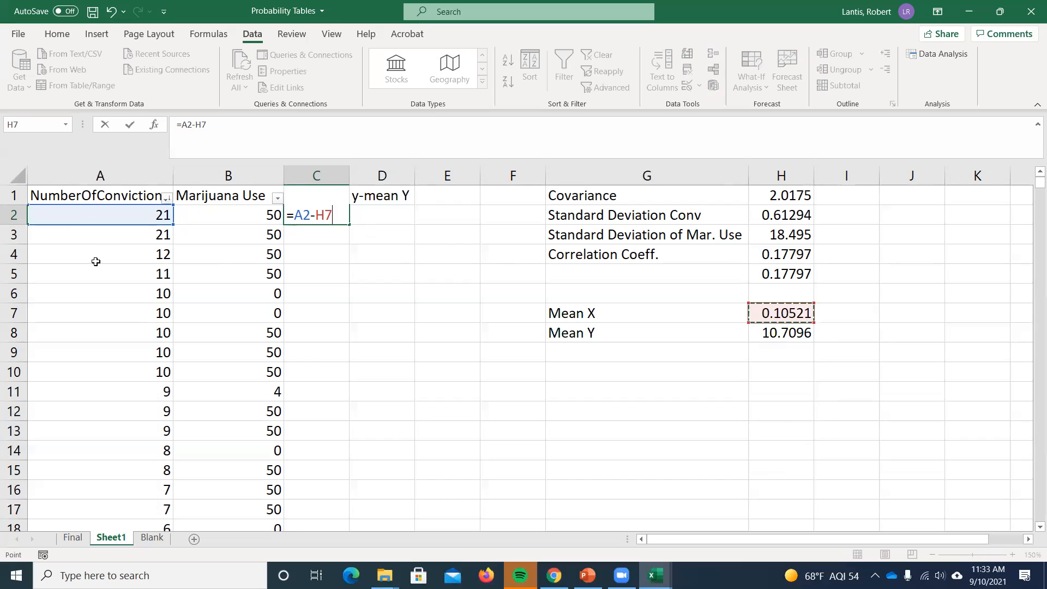
click(318, 218)
key(F4)
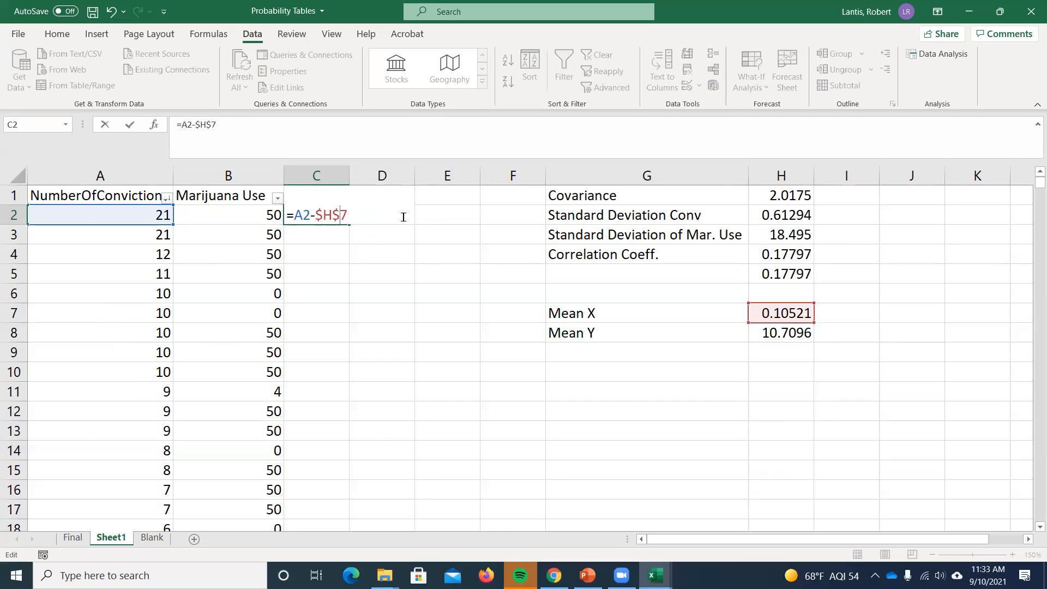
key(Return)
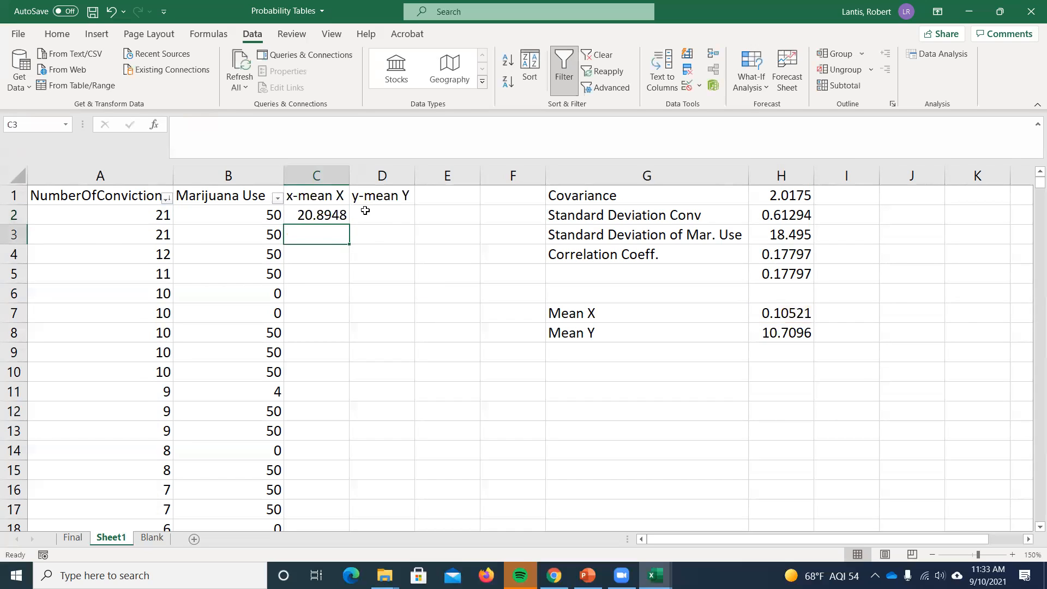
- Fill the deviation formula from C2 down column C to the last data row and check the copied values
click(335, 218)
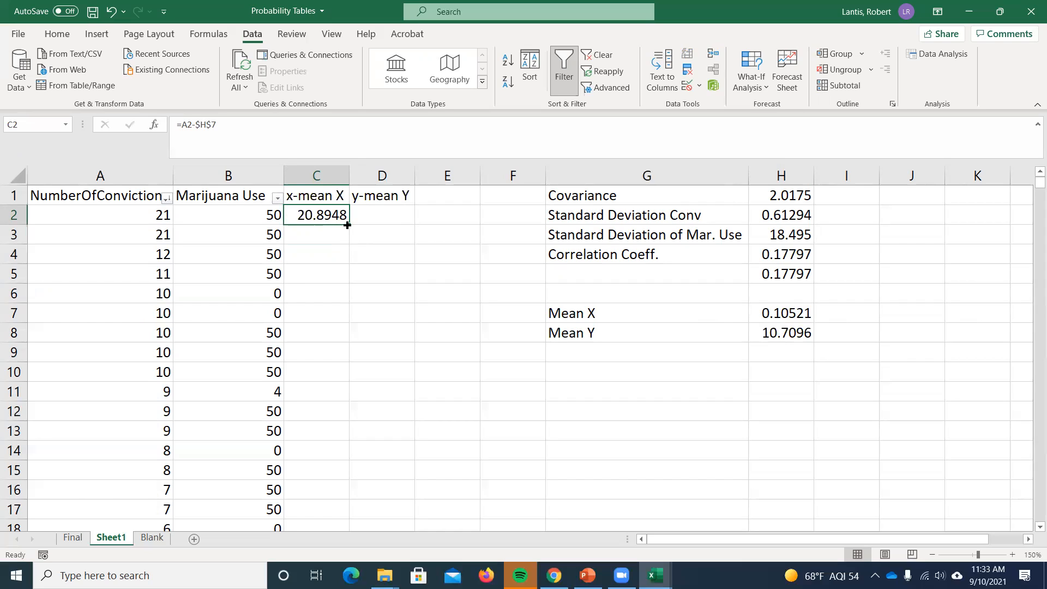
double_click(347, 224)
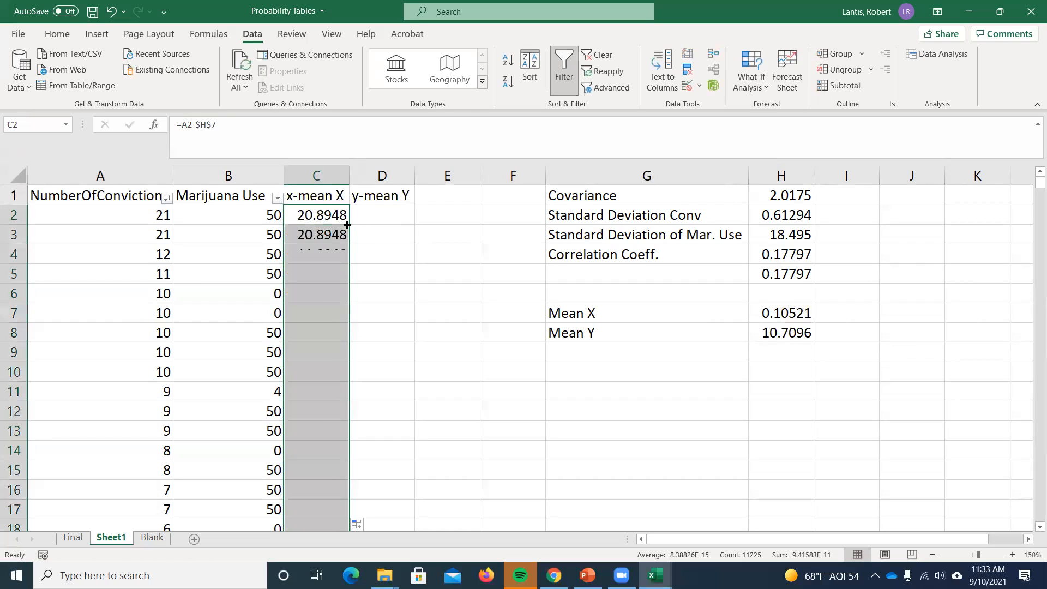
scroll(347, 256, down, 5)
scroll(349, 283, down, 20)
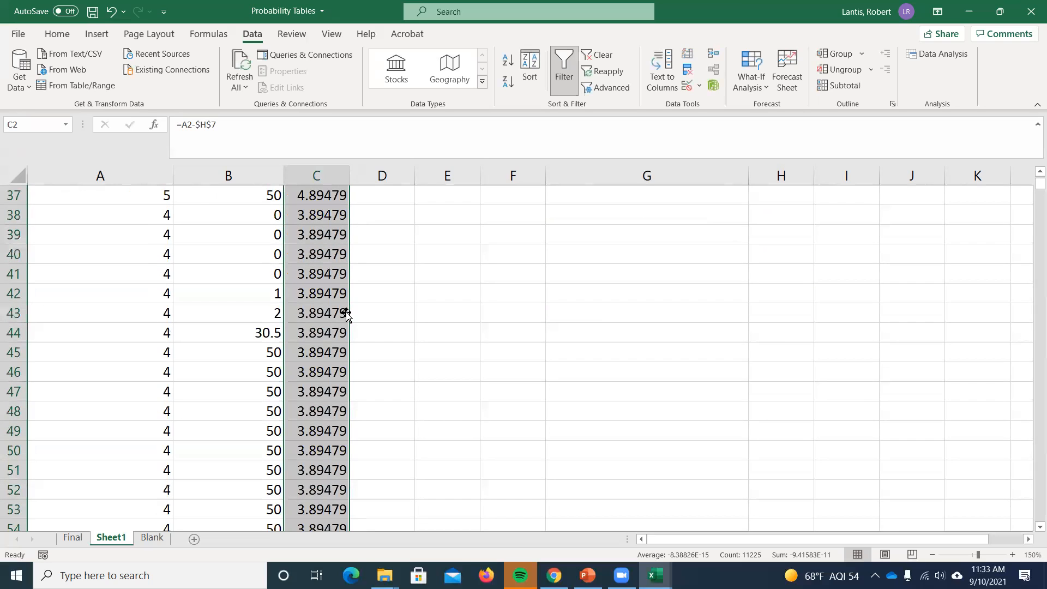
scroll(356, 306, down, 20)
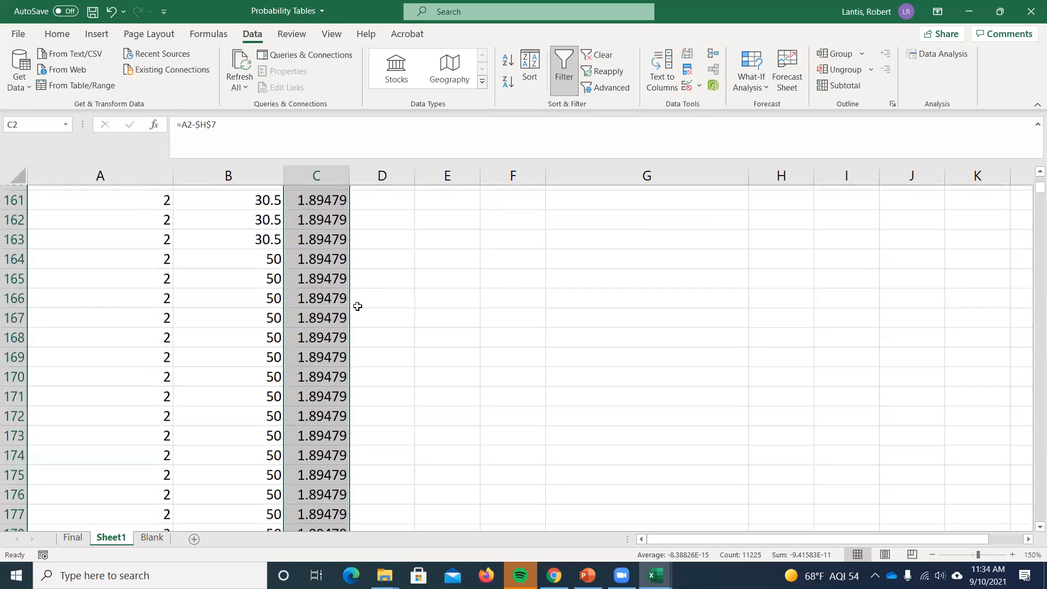
- Enter =B2-H8 in cell D2 to subtract the mean of Y from the first Marijuana Use value
drag(1036, 191, 1035, 166)
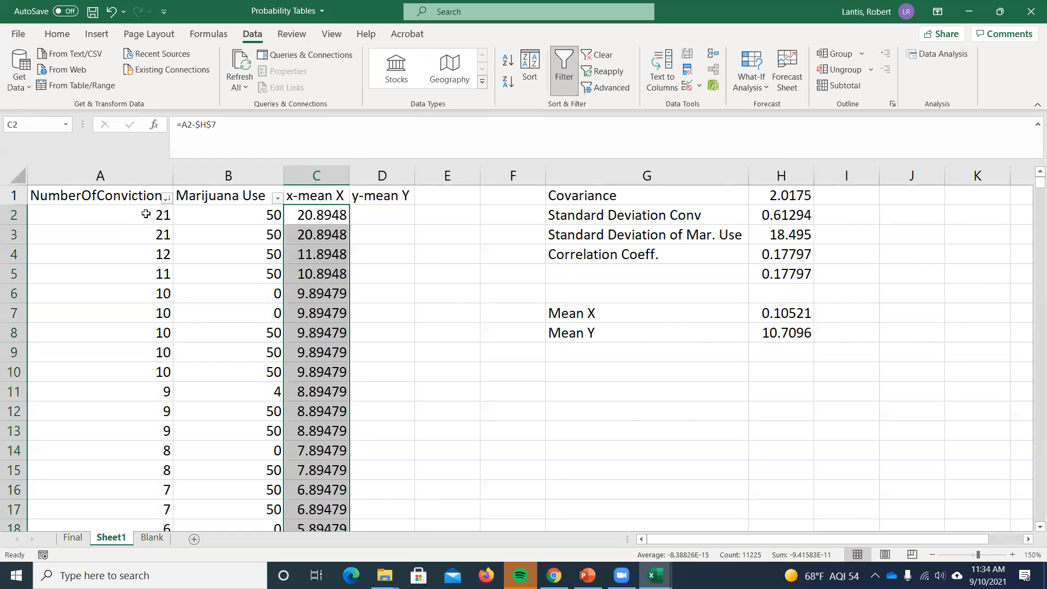
click(392, 212)
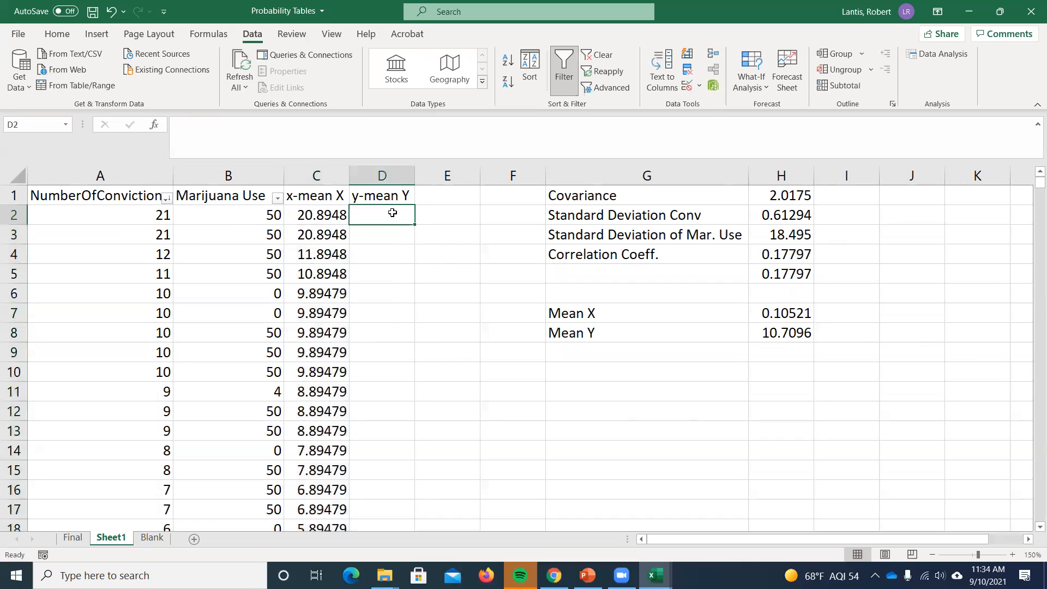
text(=)
click(240, 217)
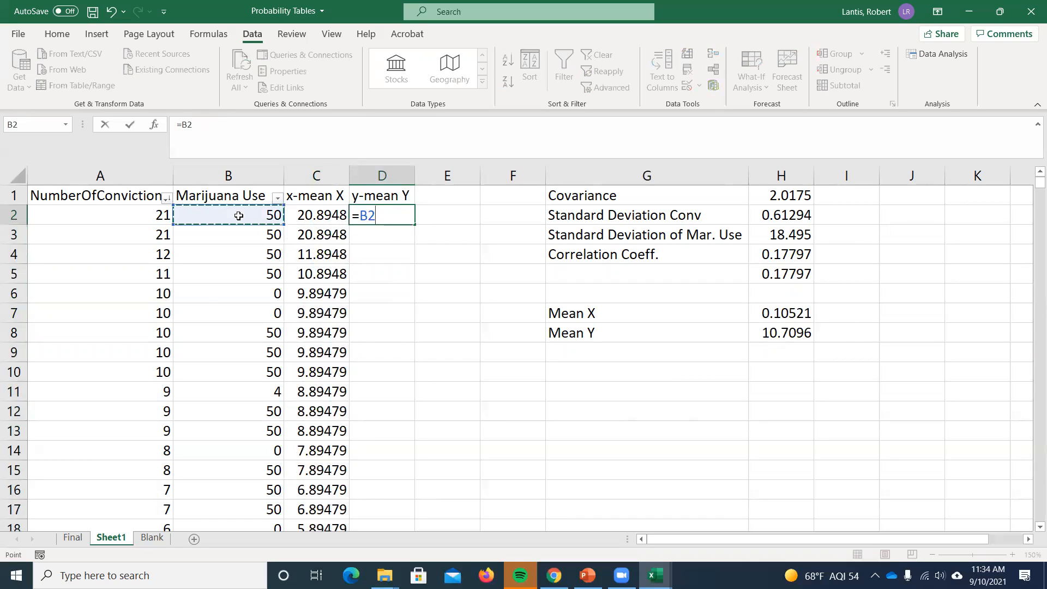
text(-)
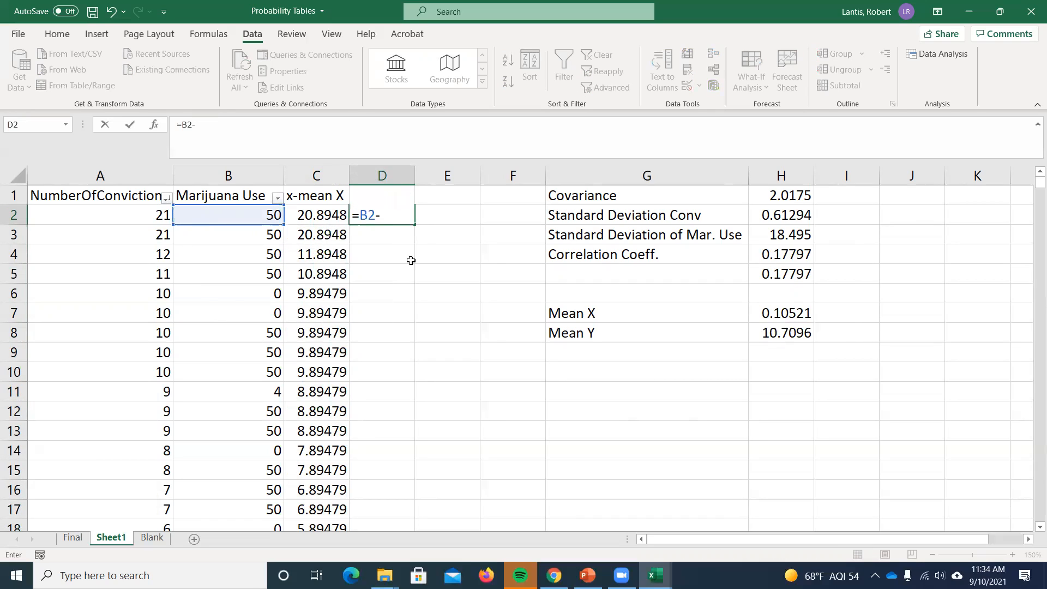
click(798, 335)
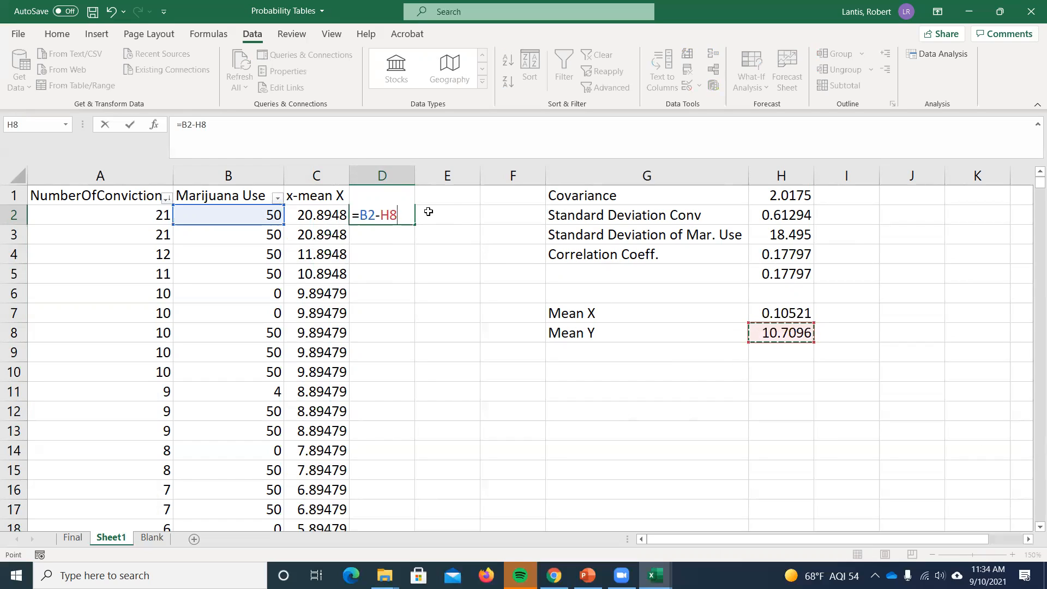
- Make the mean reference in D2 absolute as $H$8 and fill the formula down column D to the last data row
click(387, 215)
key(Left)
text($)
key(Right)
text($)
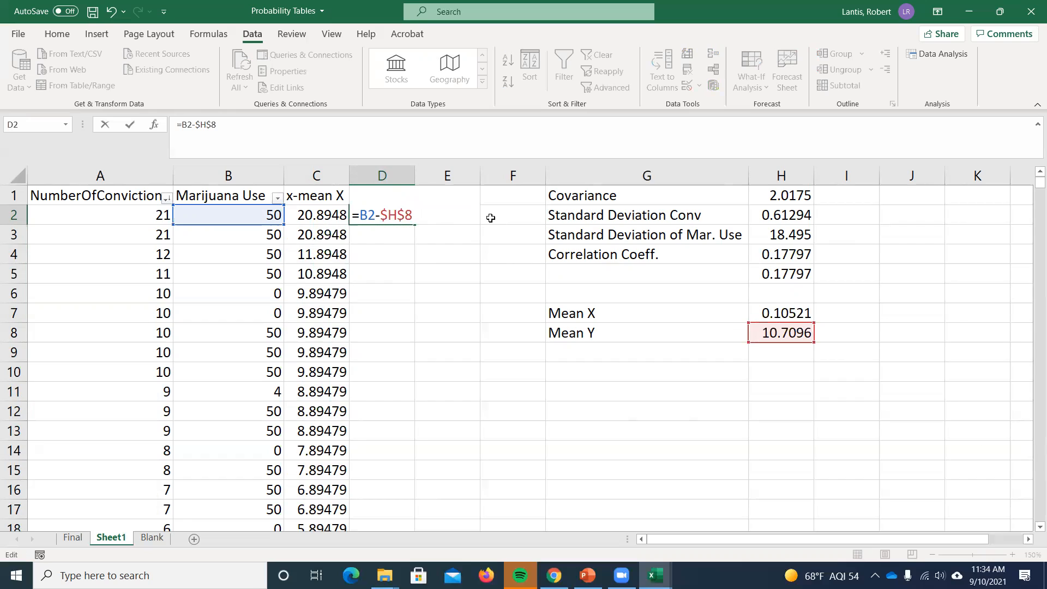
key(Return)
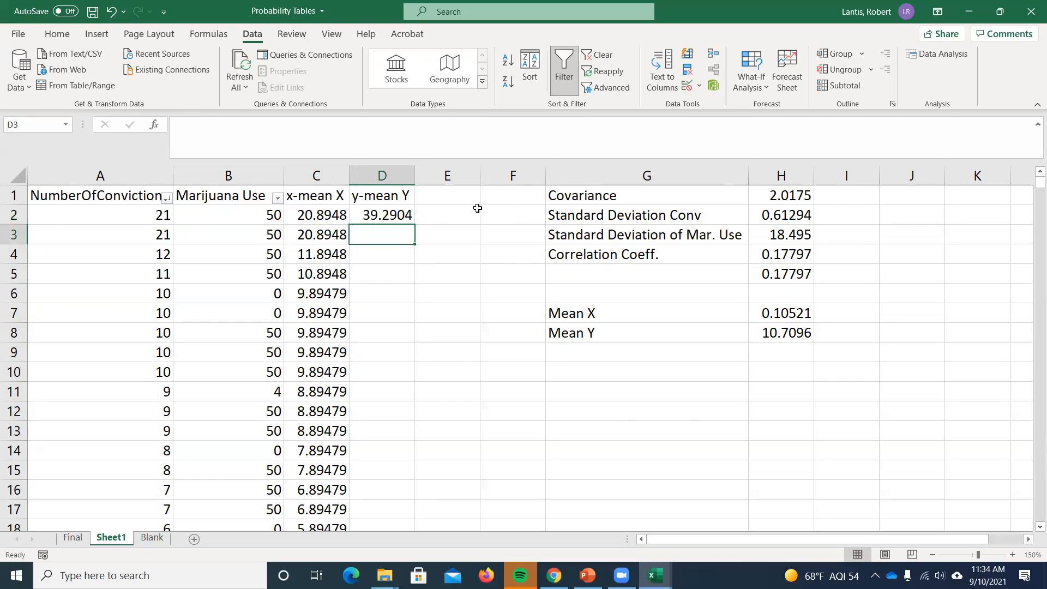
click(401, 215)
double_click(410, 218)
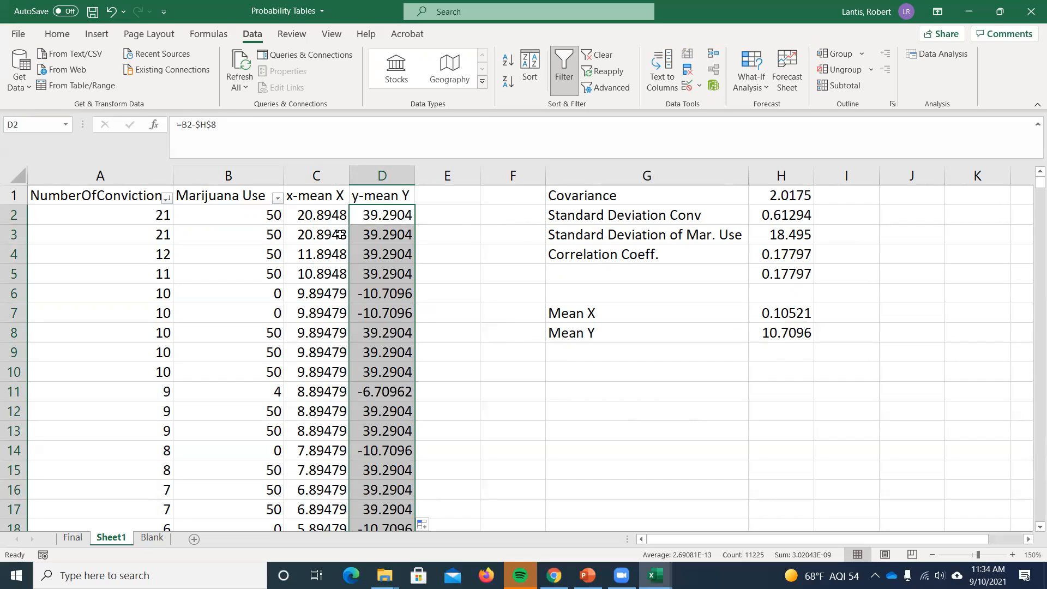
- Add the heading (x-meanX)*(y-meanY) in cell E1 and fit column E to the heading's width
click(436, 196)
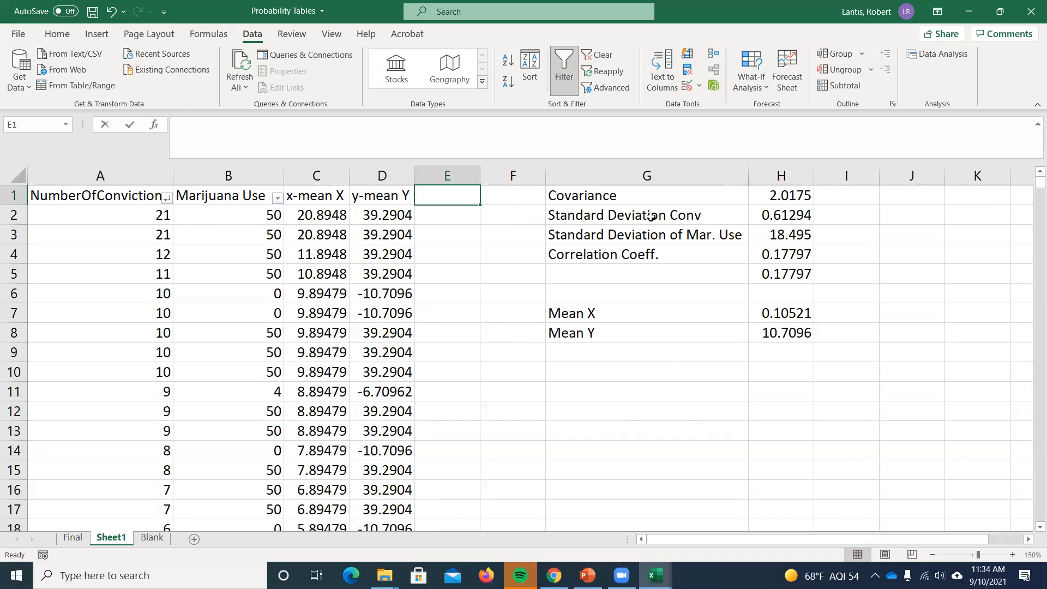
text((x-mean)
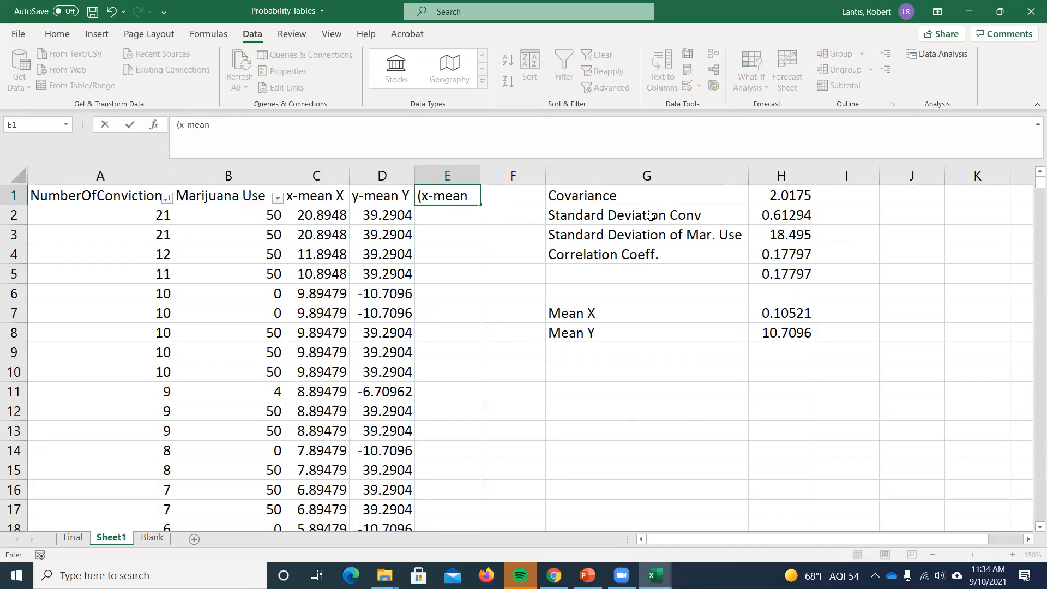
text(X)*(y-meanY))
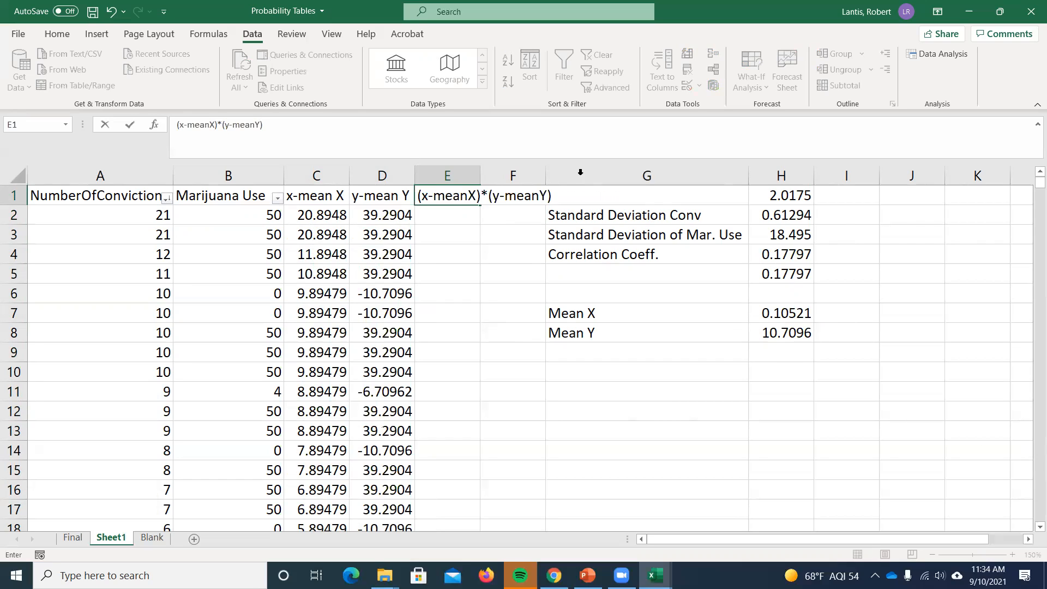
key(Return)
double_click(483, 174)
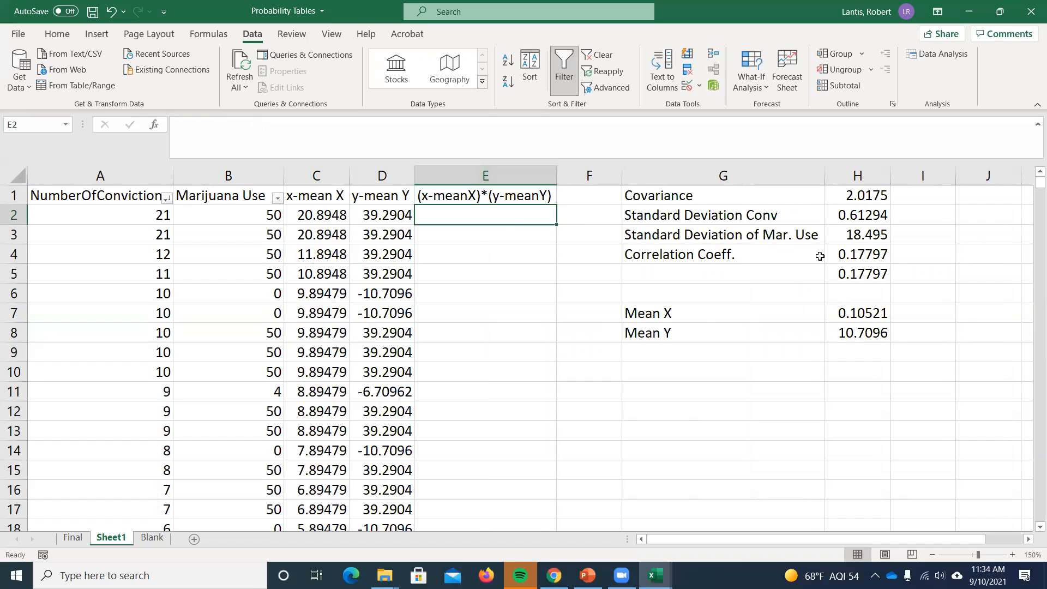
- Multiply the two deviations in cell E2 with =C2*D2 and fill the formula down column E to the last data row
text(=)
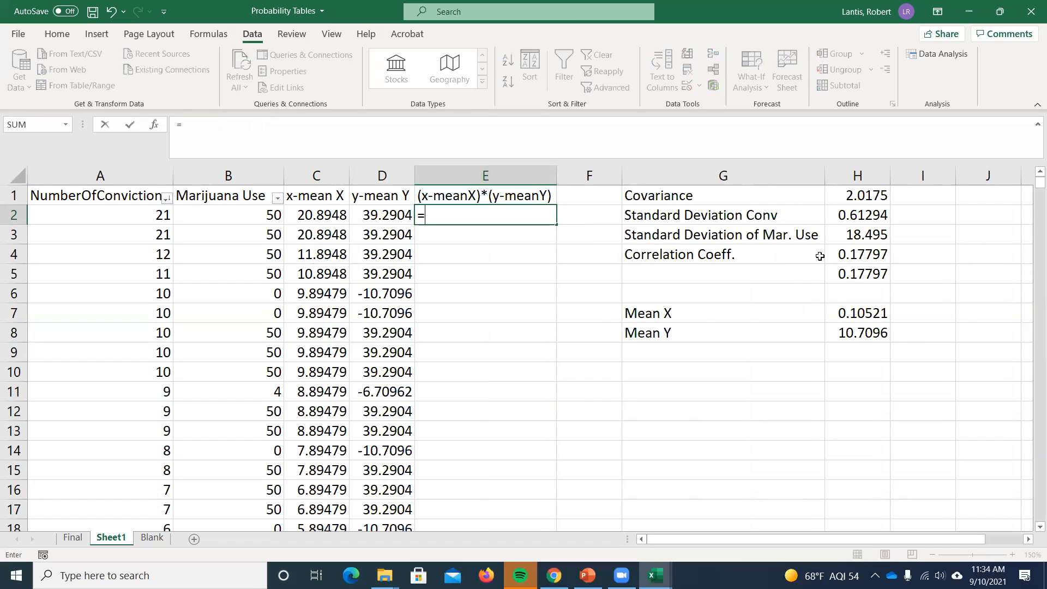
click(330, 214)
text(*)
click(384, 215)
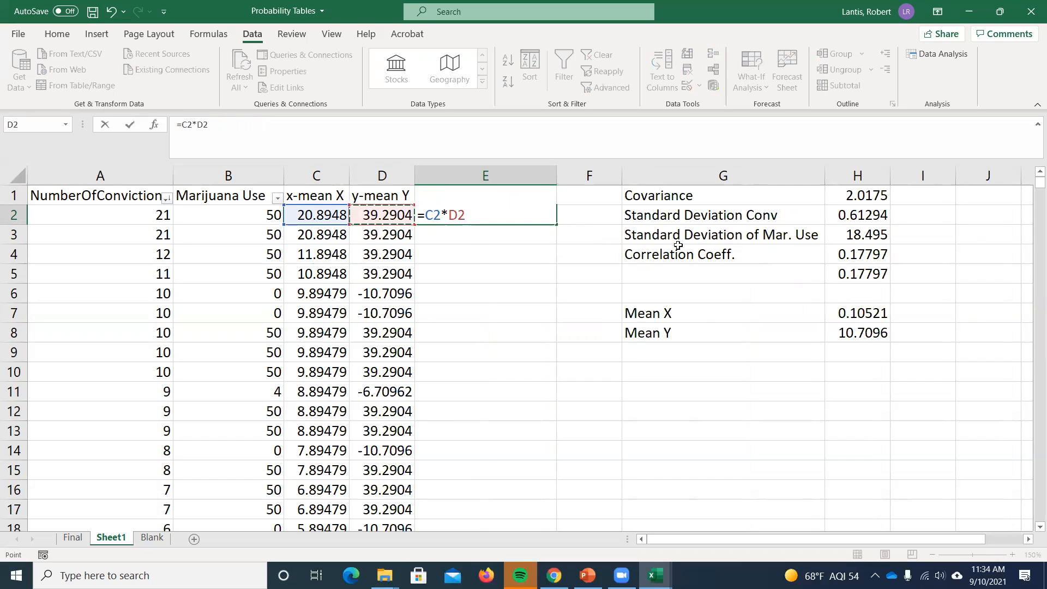
key(Return)
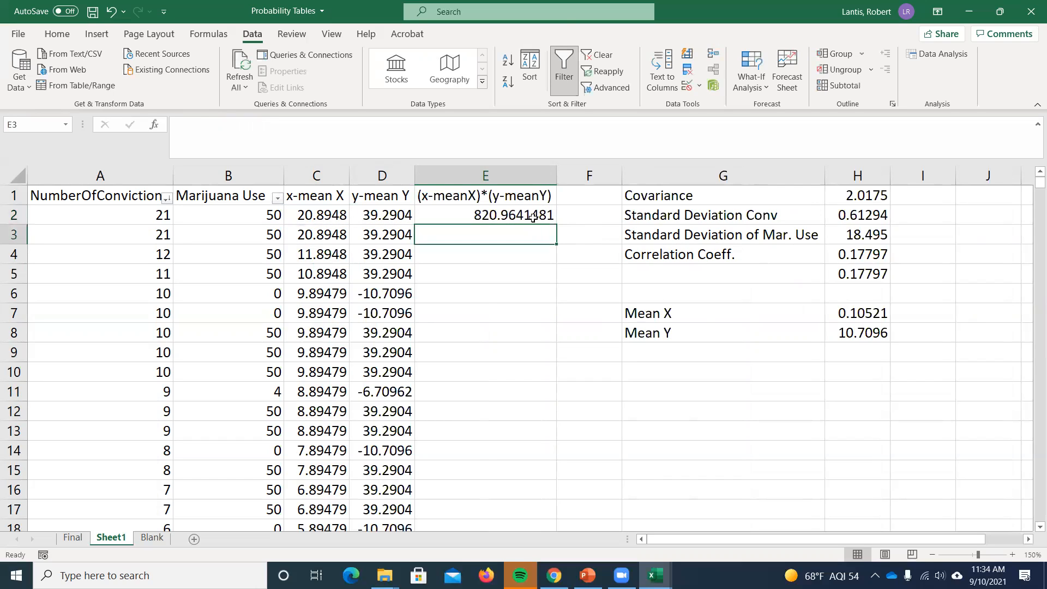
click(532, 216)
double_click(555, 223)
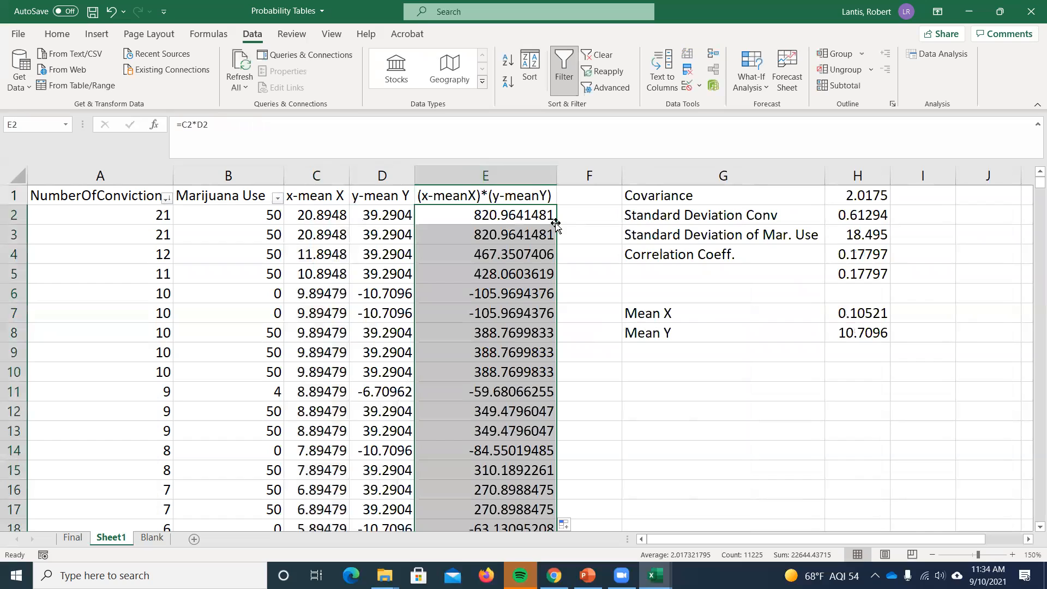
- Start a manual covariance formula in cell F2 with the SUM of the deviation products in E2:E11226
click(577, 208)
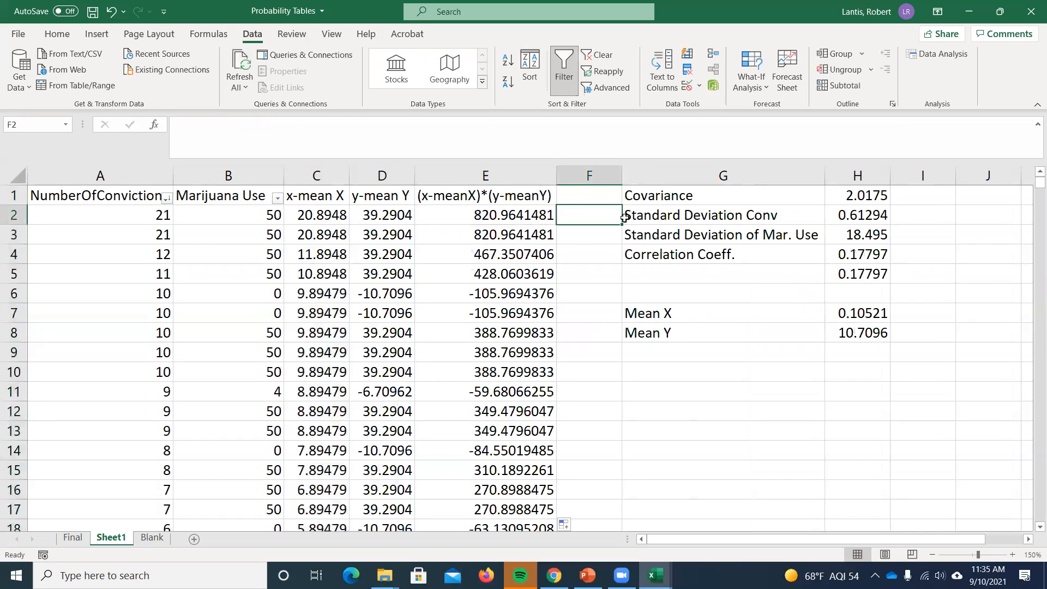
text(=sum()
key(Left)
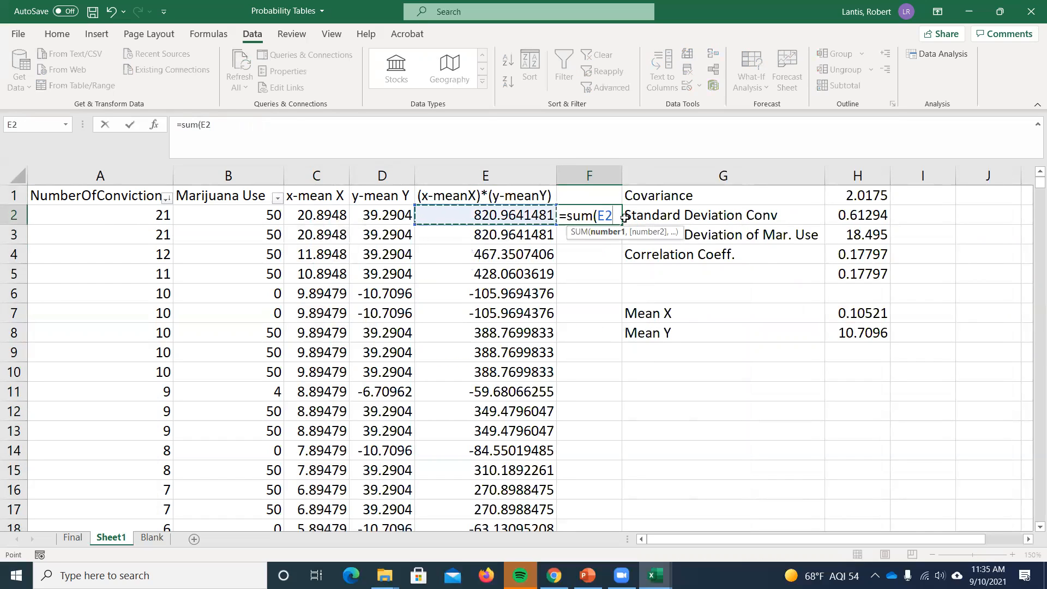
key(ctrl+shift+Down)
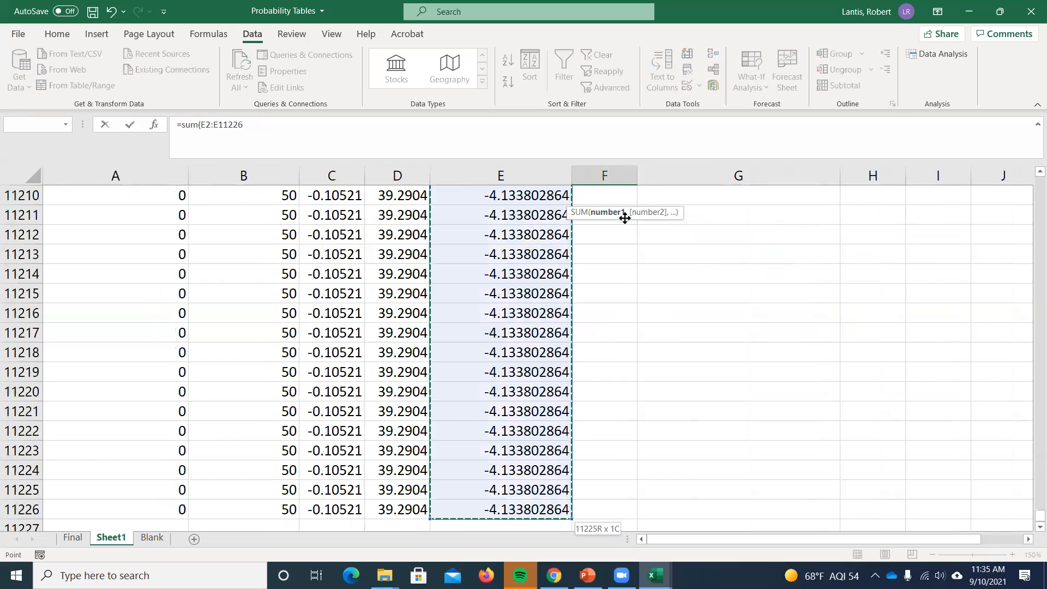
drag(1038, 516, 1031, 172)
drag(650, 214, 656, 264)
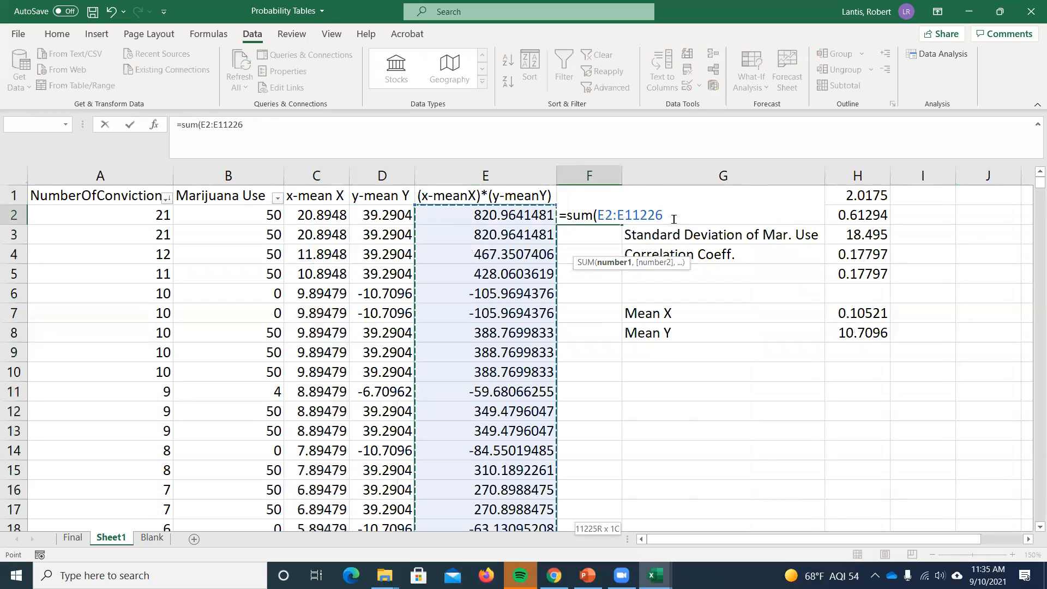
- Divide the sum in the F2 formula by the COUNT of A2:A11226
text()/)
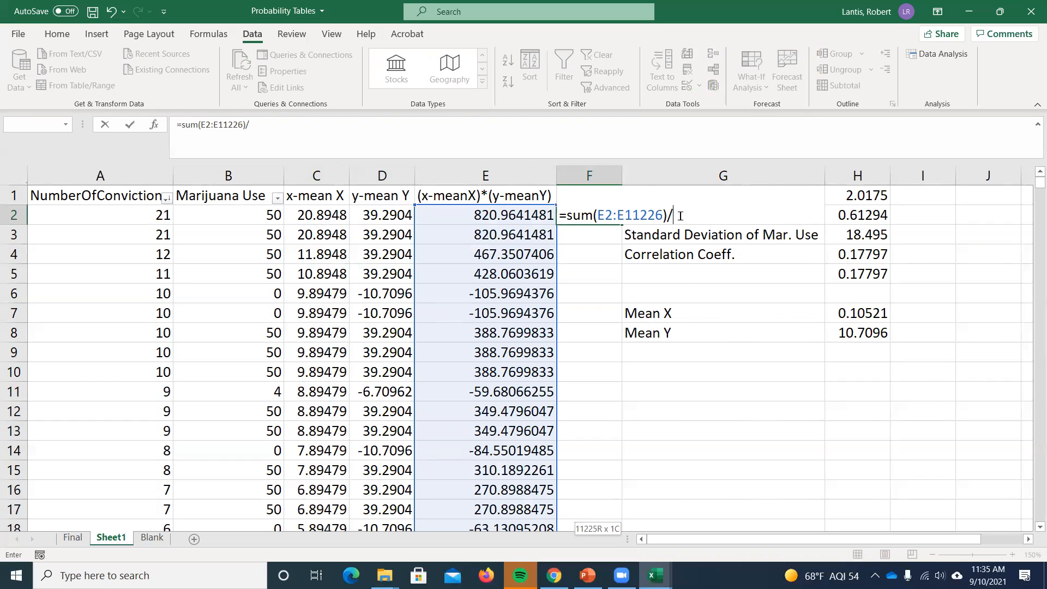
text(count)
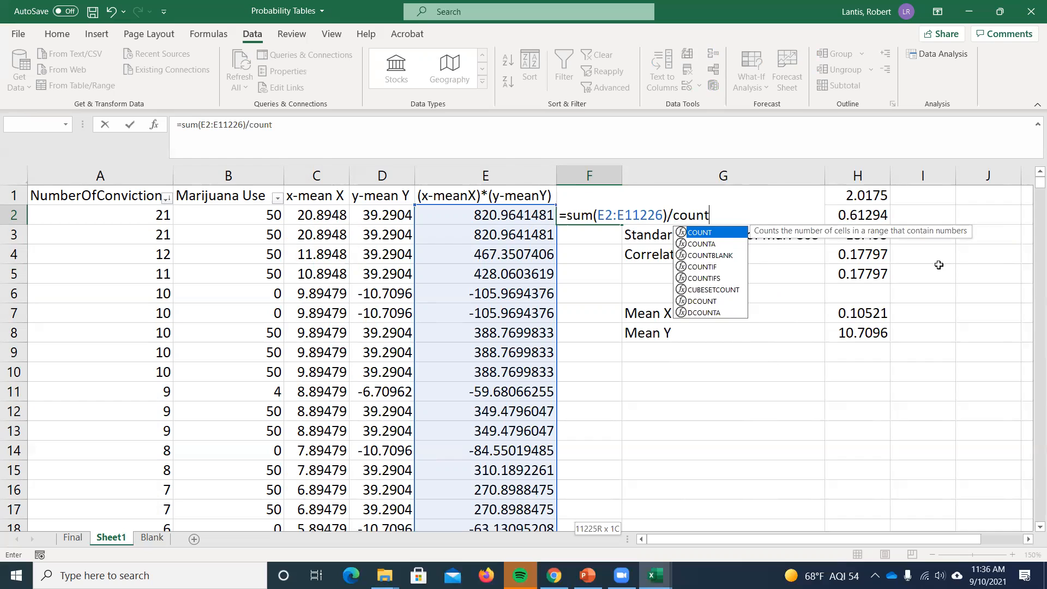
text(()
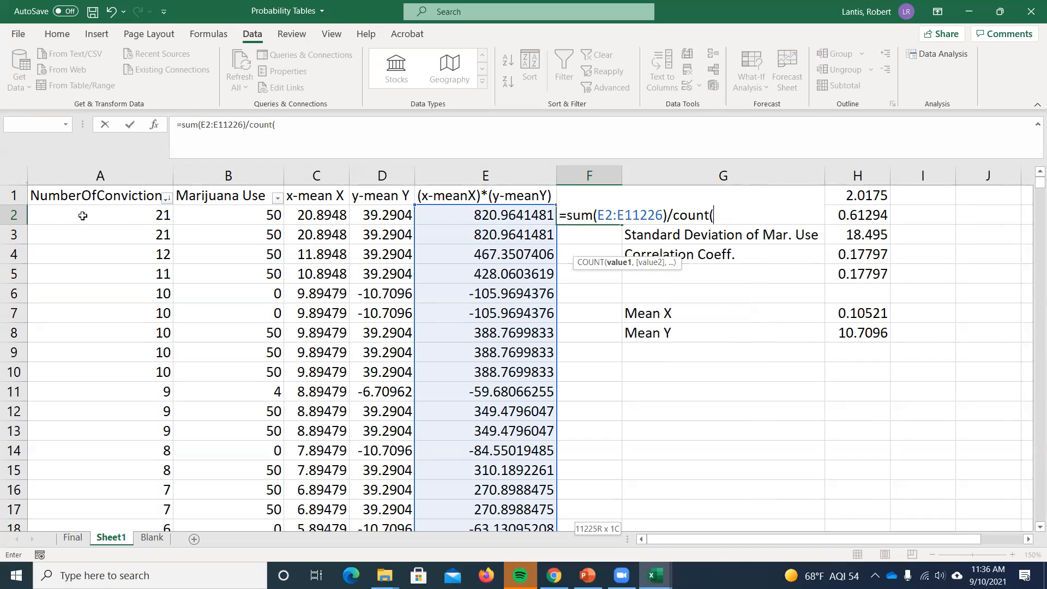
click(41, 210)
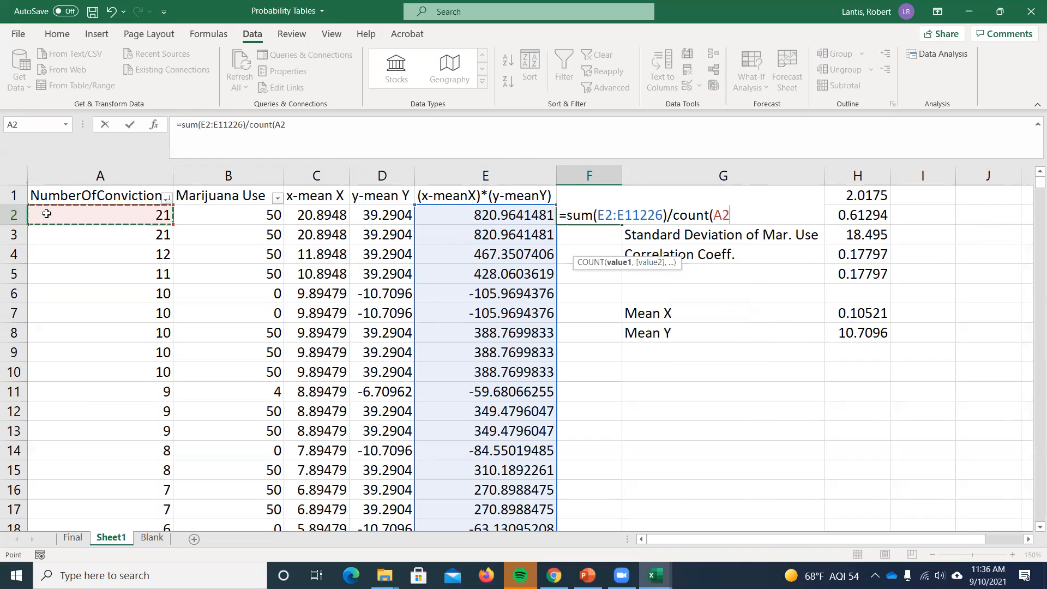
key(ctrl+shift+Down)
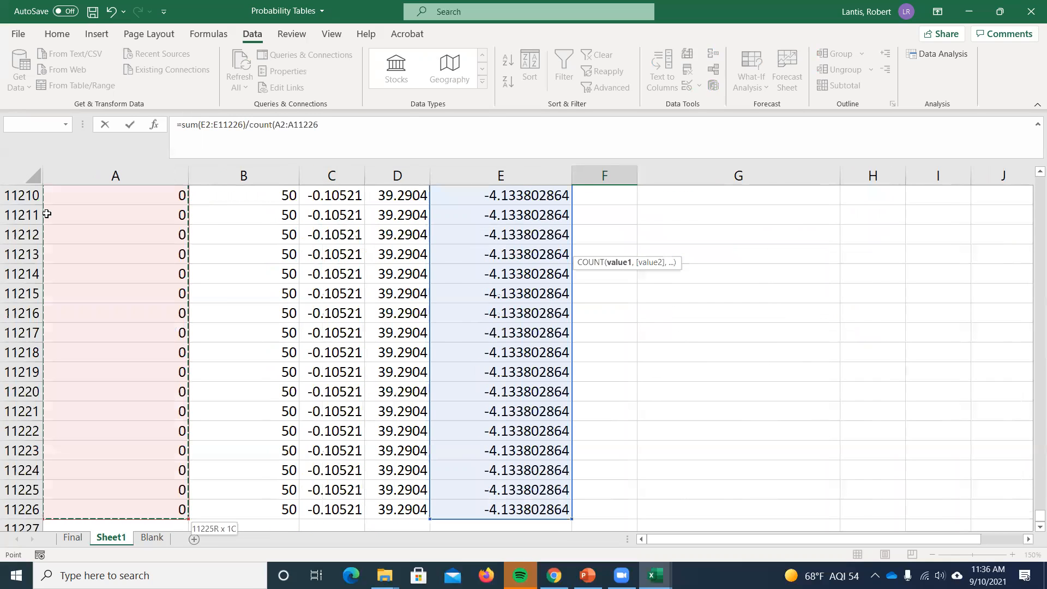
drag(1039, 516, 1025, 174)
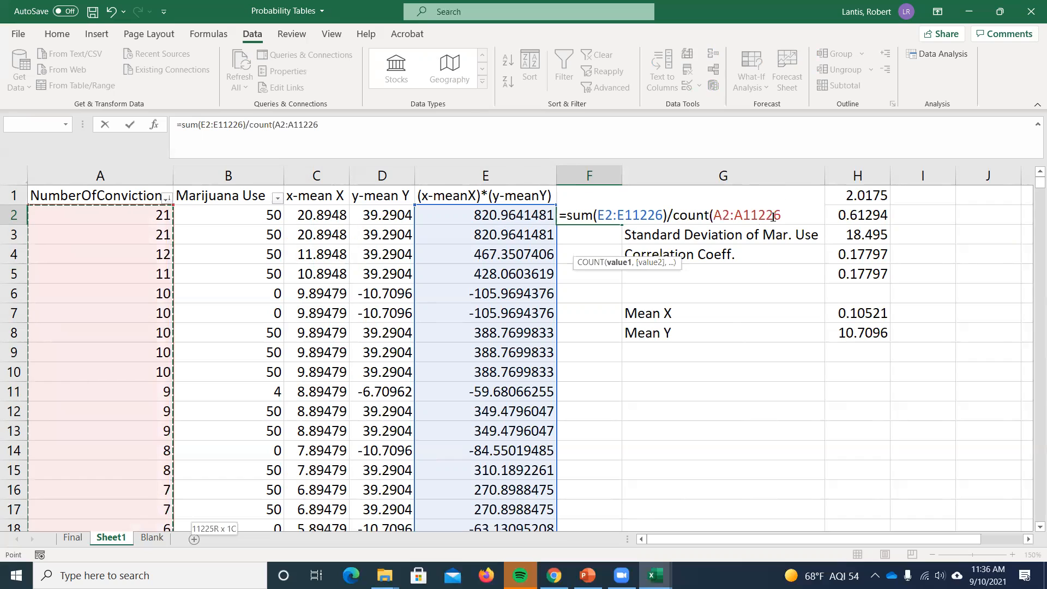
text())
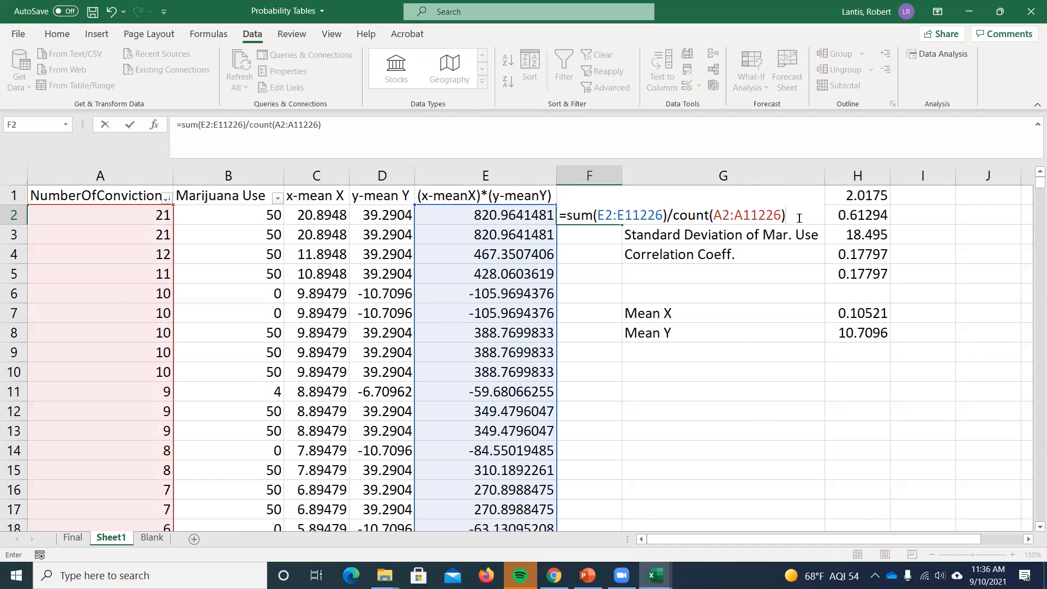
- Change the divisor in the F2 formula to (COUNT(A2:A11226)-1) and complete the covariance calculation
click(674, 214)
text(()
click(801, 218)
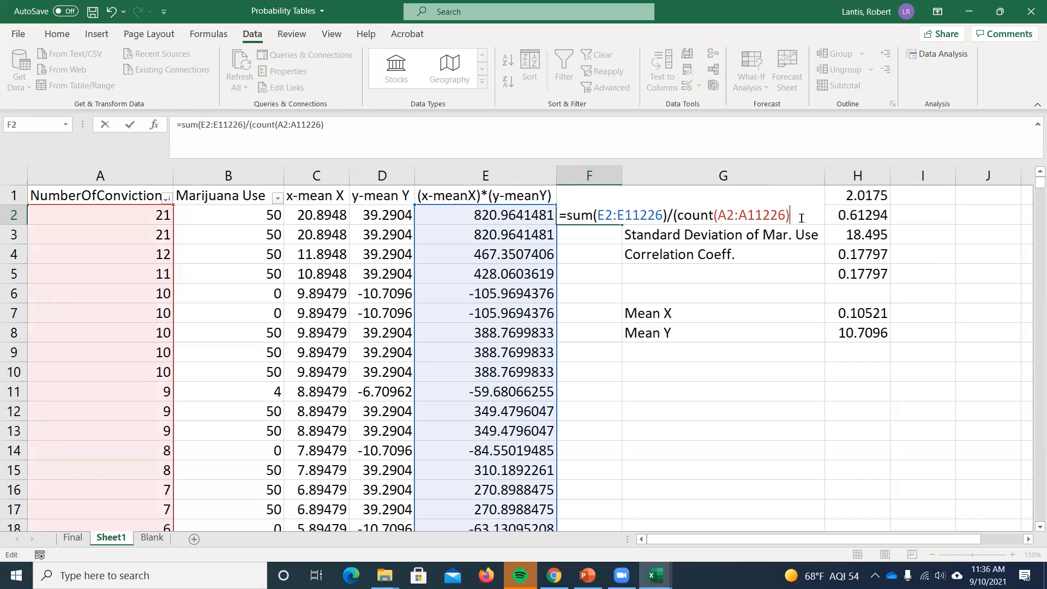
text(-1))
key(Return)
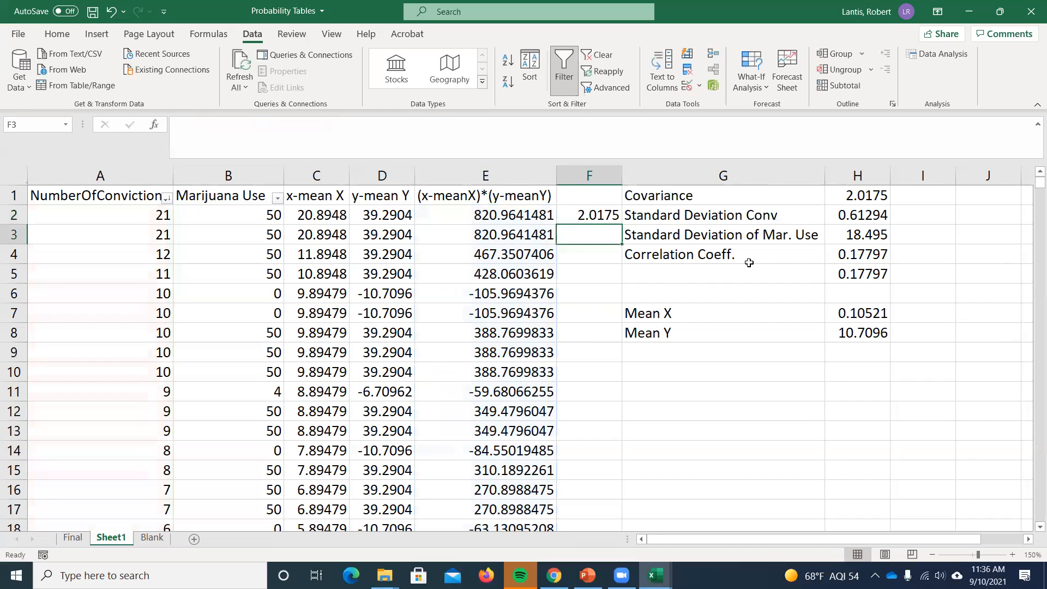
click(599, 221)
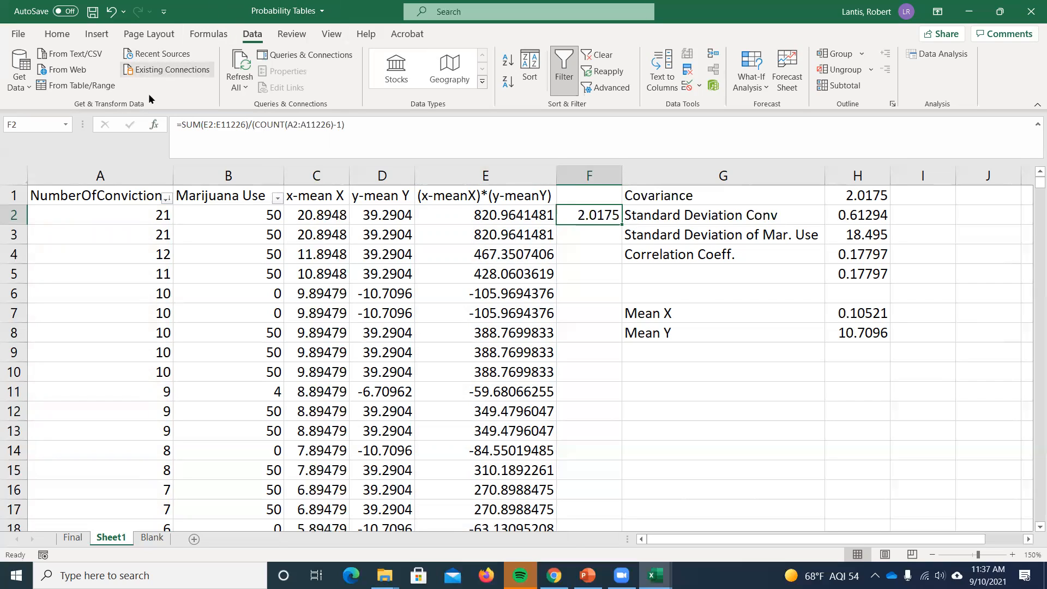
- Save a copy of the workbook as Covariance Example in the ECON 221 - Honors folder
click(17, 34)
click(44, 217)
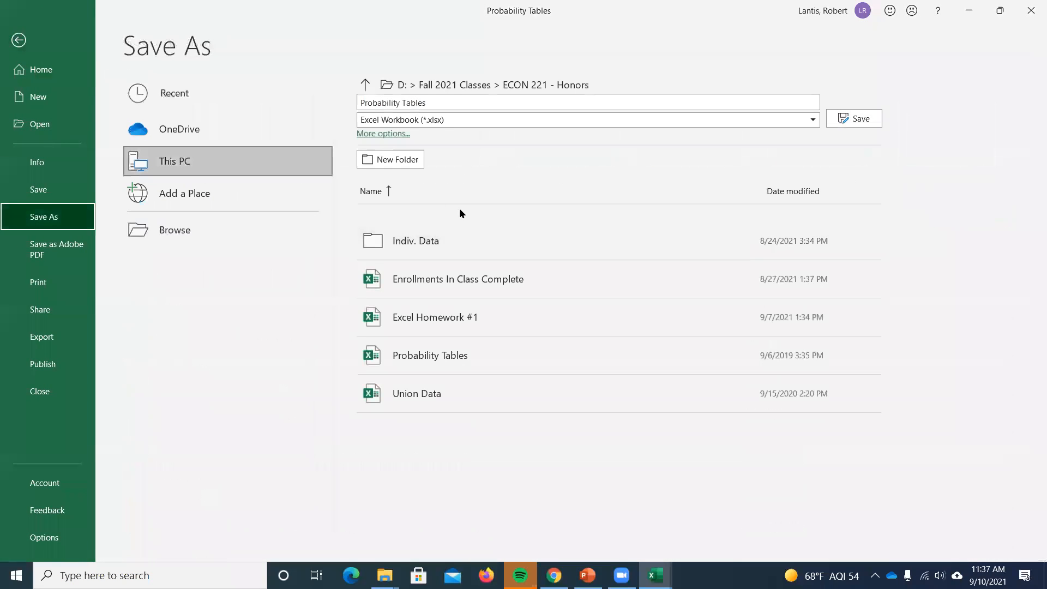
click(182, 161)
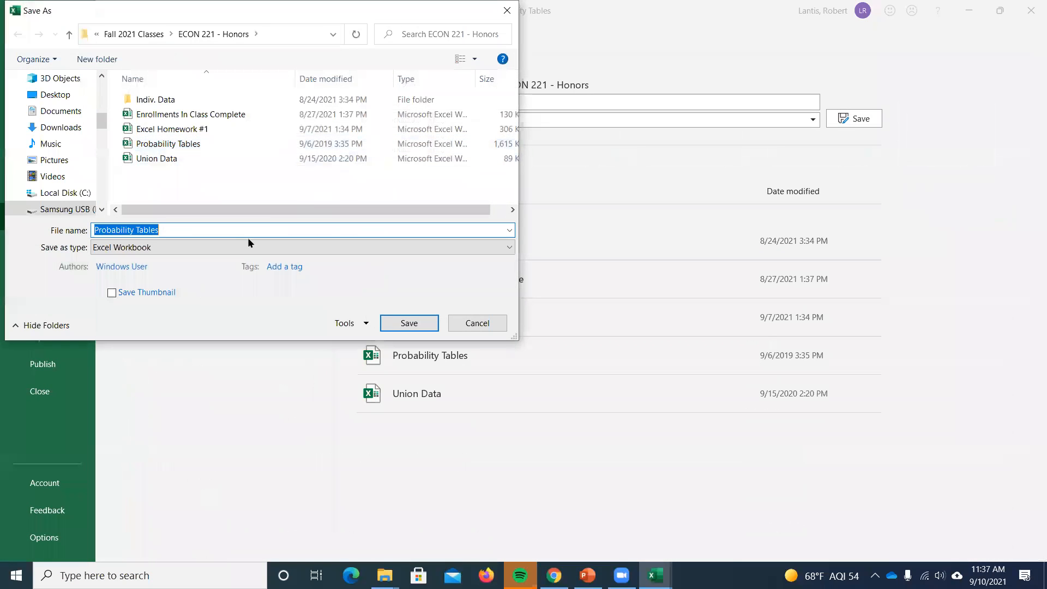
text(Covariance Example)
key(Return)
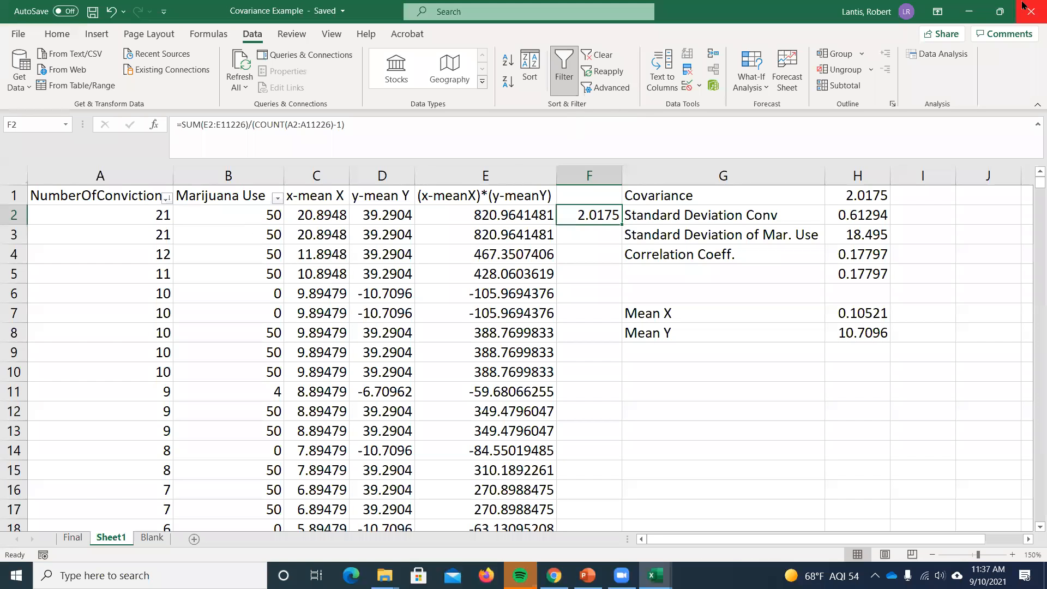
- Minimize the Covariance Example and Union Data workbooks and switch to the Week 3 Lectures presentation in PowerPoint
click(968, 21)
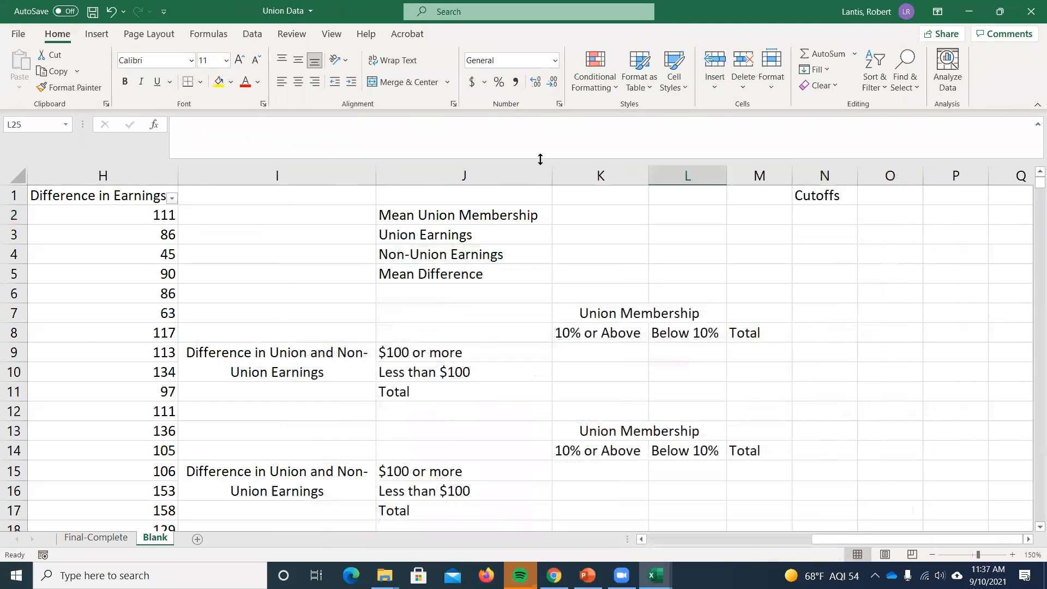
click(969, 12)
click(554, 576)
click(588, 575)
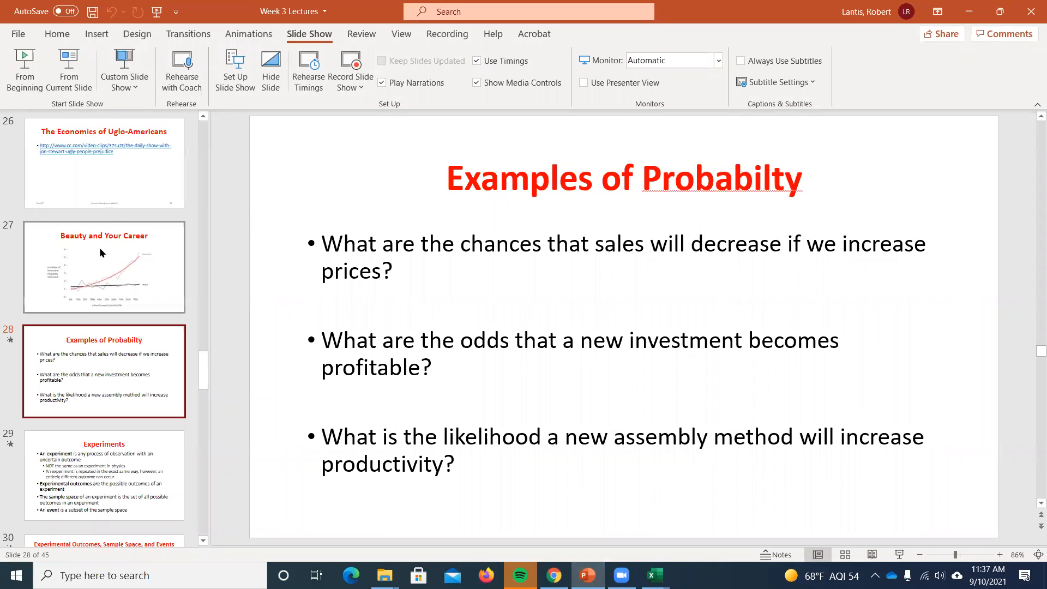
- Minimize the open windows, launch iclicker from the iClicker Fall 2021 desktop folder and decline the software update
scroll(107, 213, up, 2)
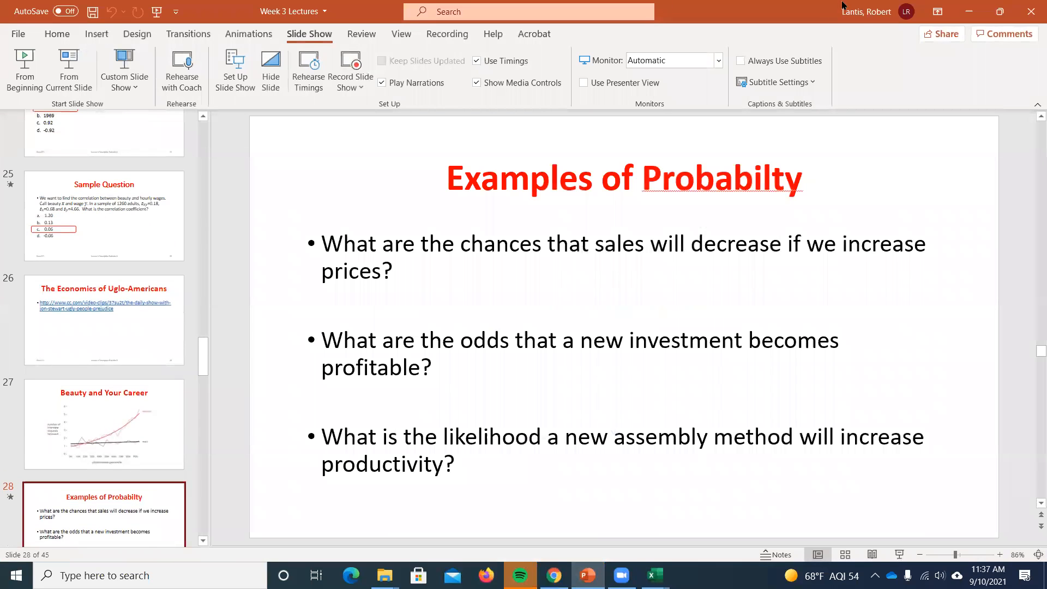
click(969, 11)
click(960, 9)
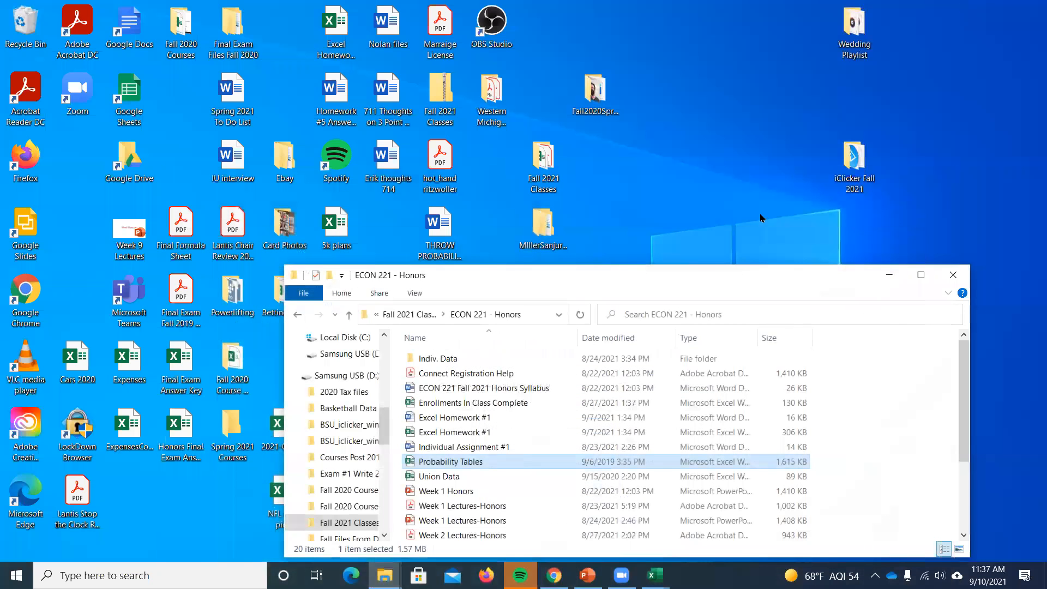
double_click(858, 174)
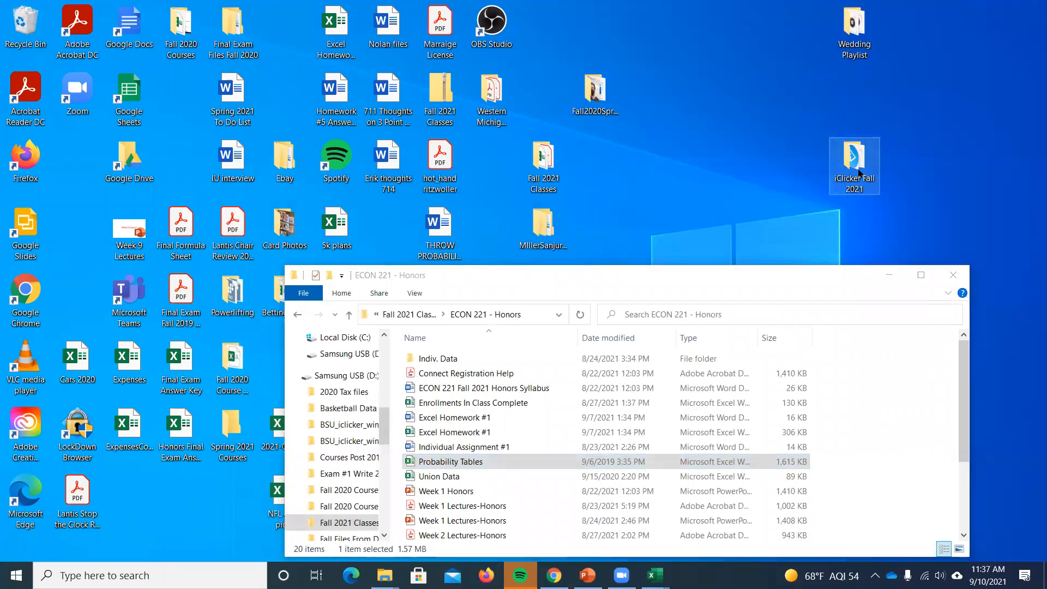
click(446, 418)
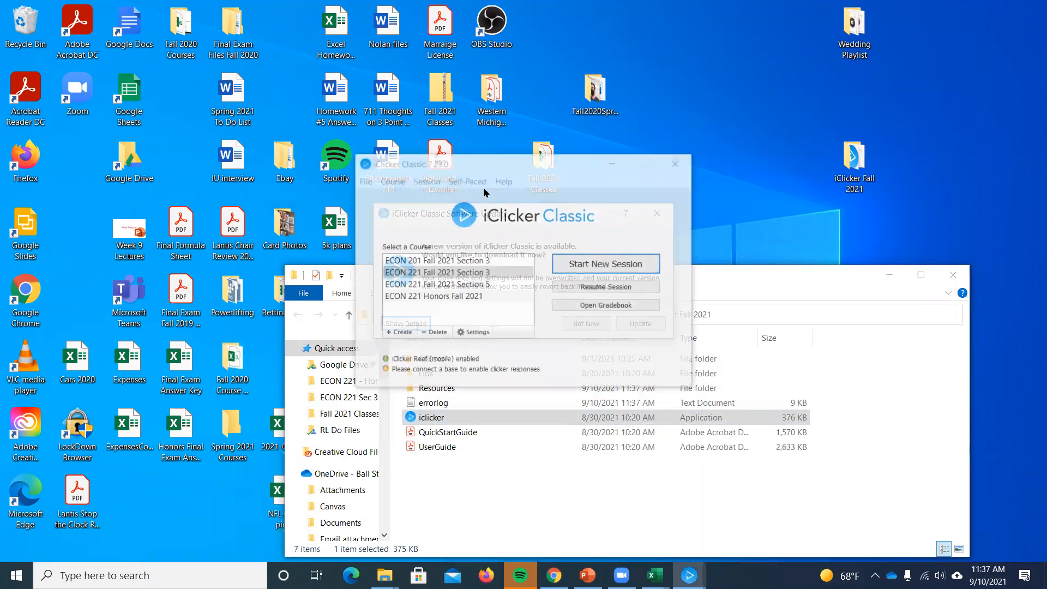
click(581, 323)
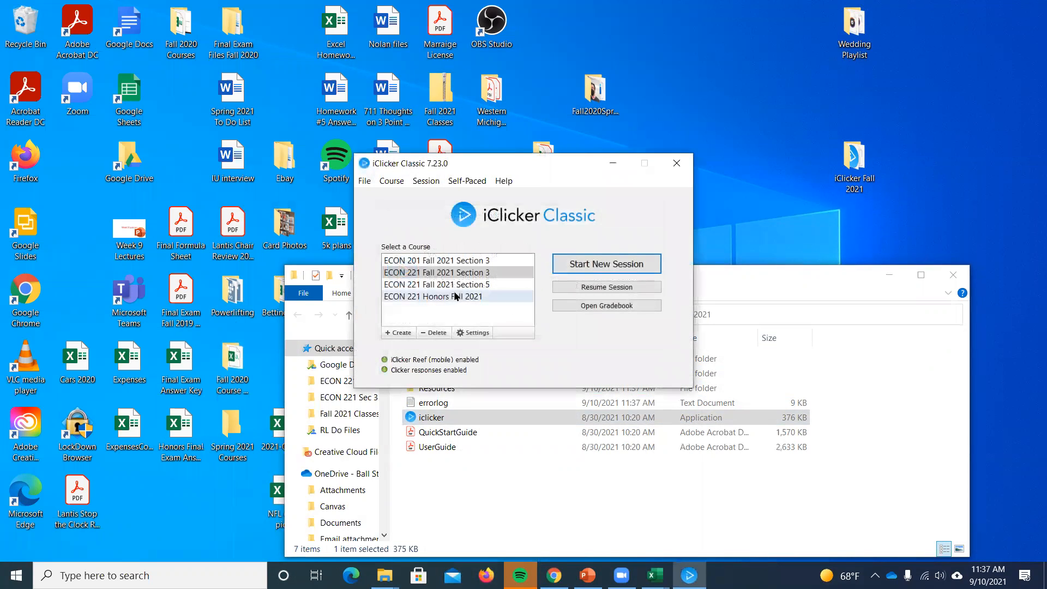
click(586, 263)
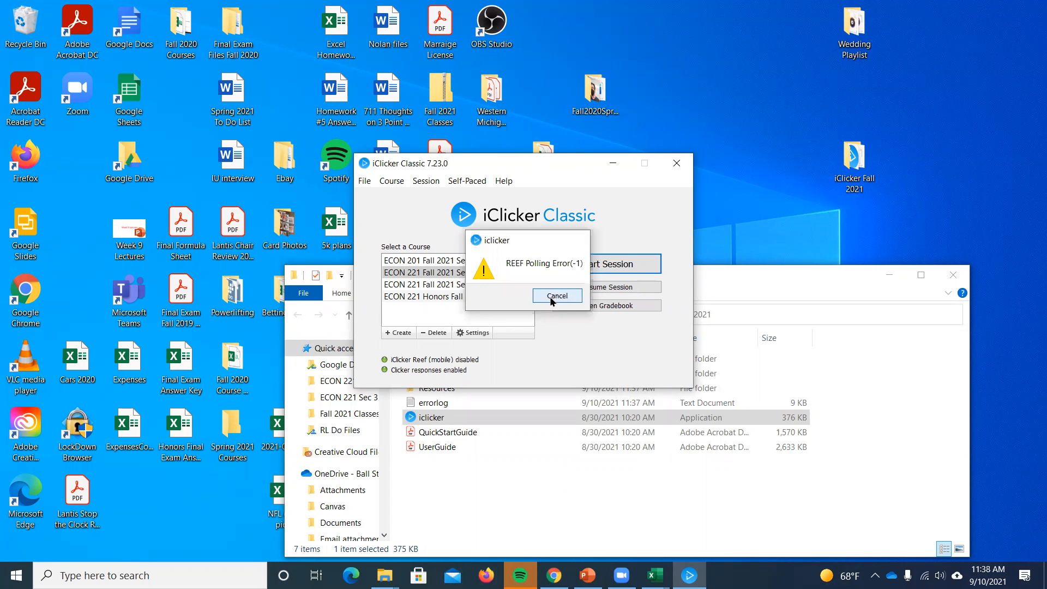
click(551, 297)
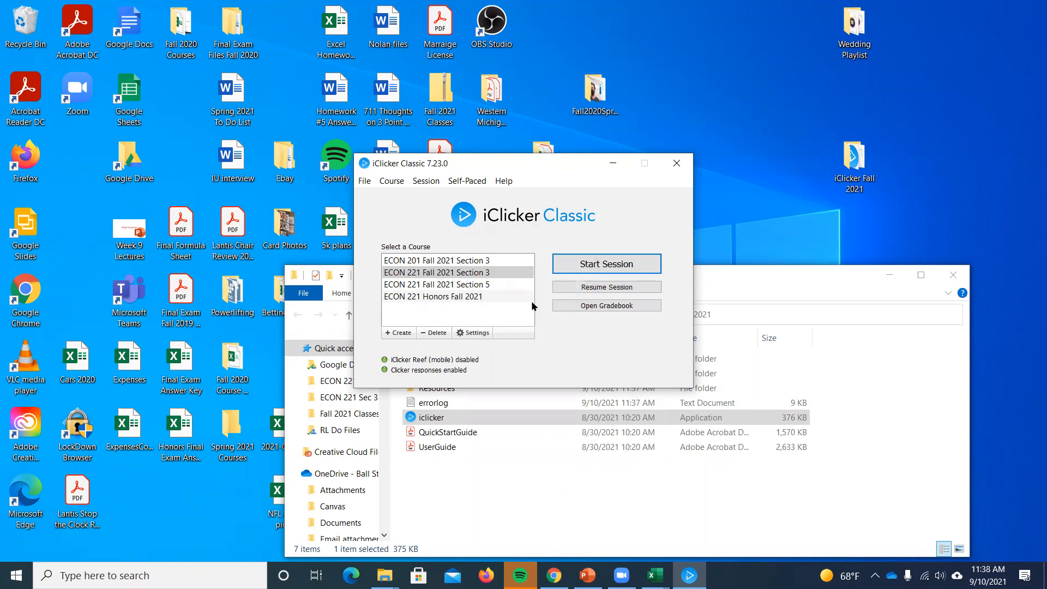
click(472, 272)
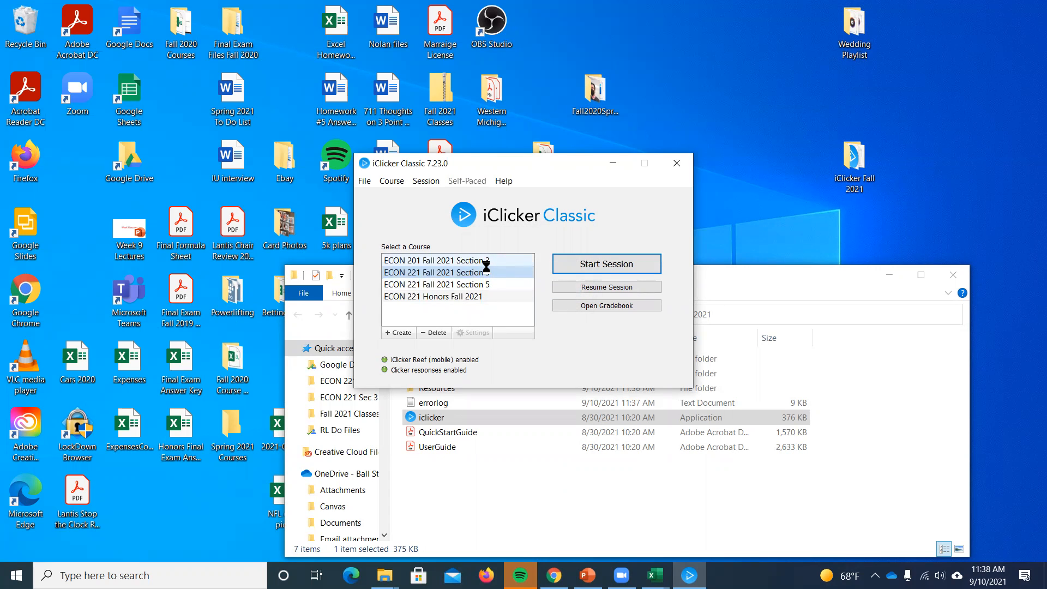
click(676, 163)
- Relaunch iclicker from the iClicker Fall 2021 folder, decline the update and start a new session for ECON 221 Fall 2021 Section 3
double_click(849, 181)
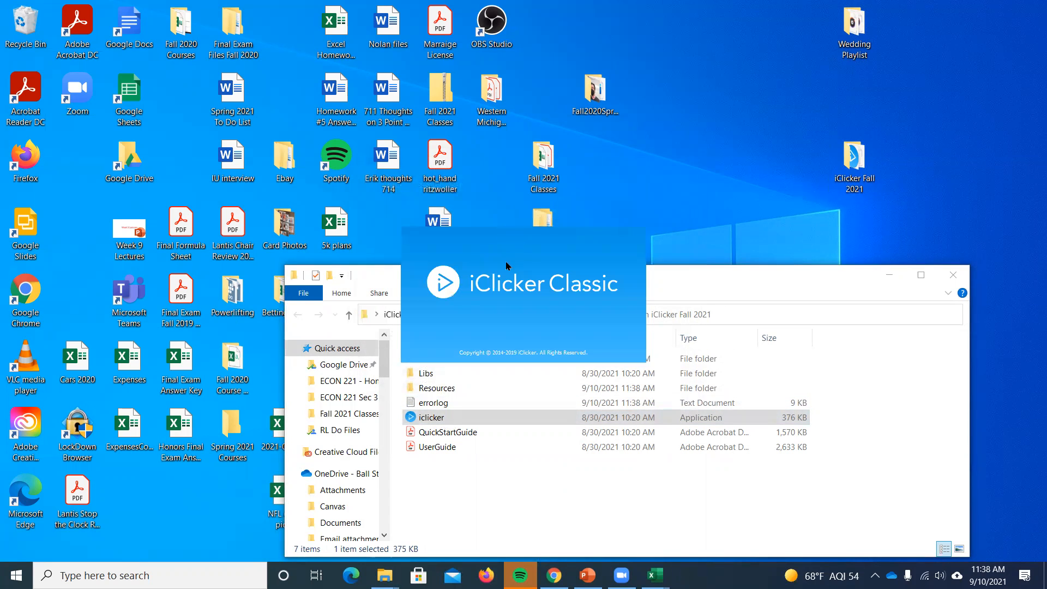
click(584, 323)
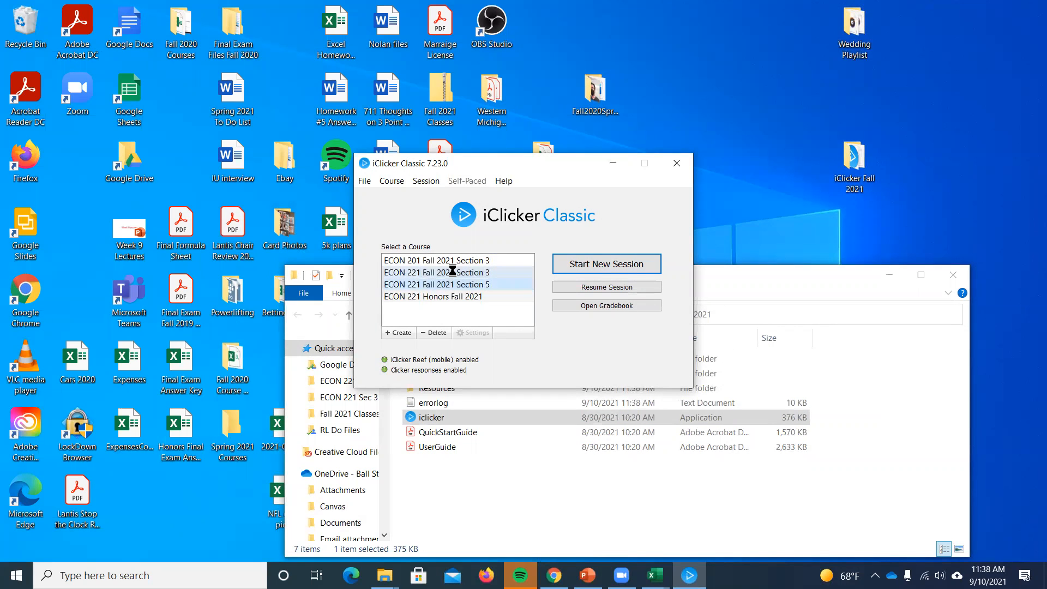
click(452, 270)
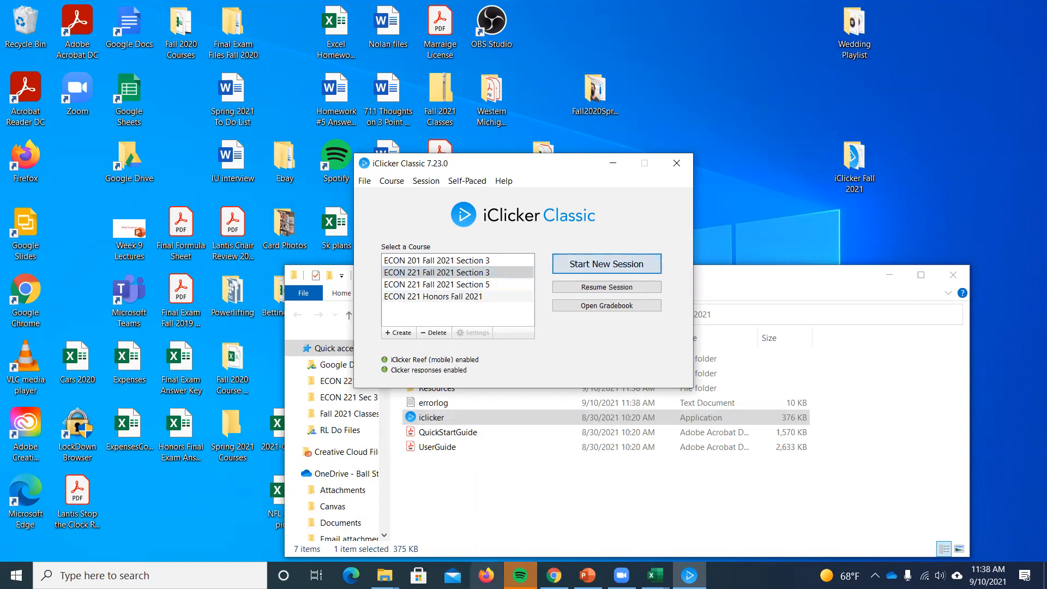
- Switch to the Week 3 Lectures presentation in PowerPoint and open the video link on The Economics of Uglo-Americans slide
click(553, 575)
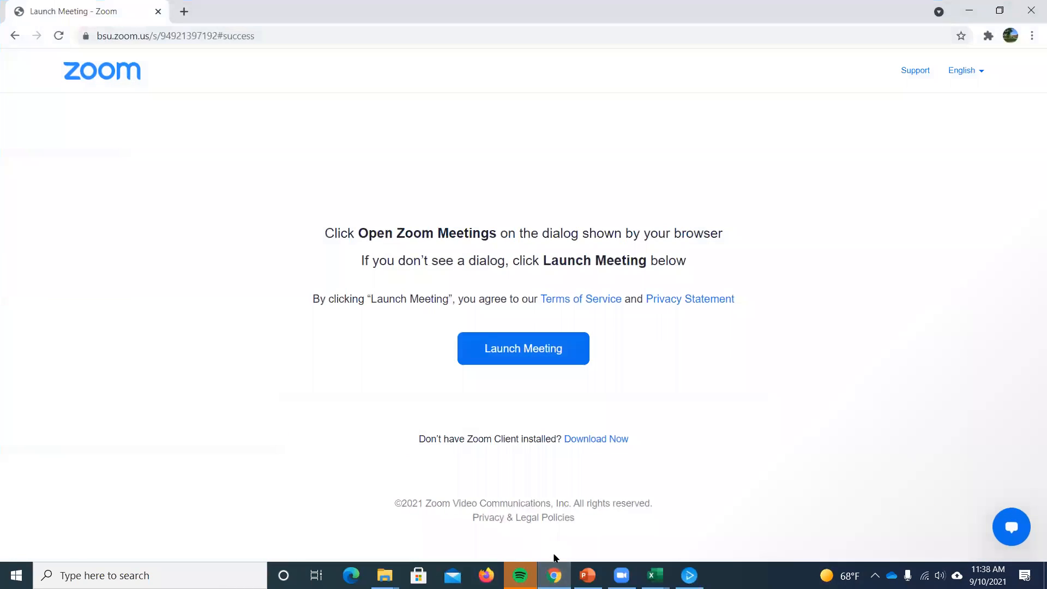
click(554, 572)
click(587, 576)
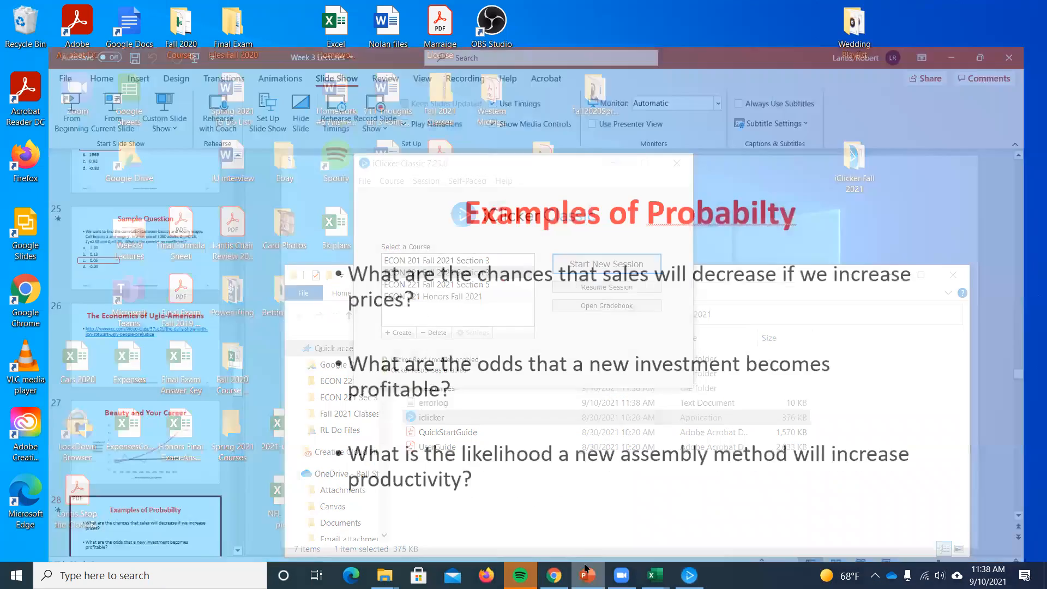
click(114, 344)
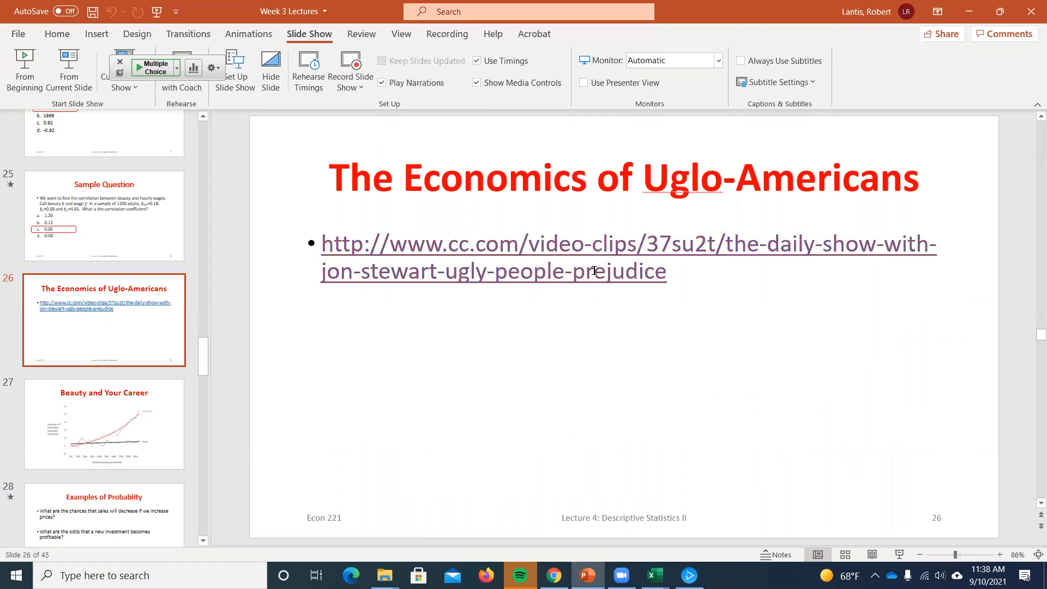
- Minimize PowerPoint, maximize the browser window with the Ugly People Prejudice page and play the video
click(966, 14)
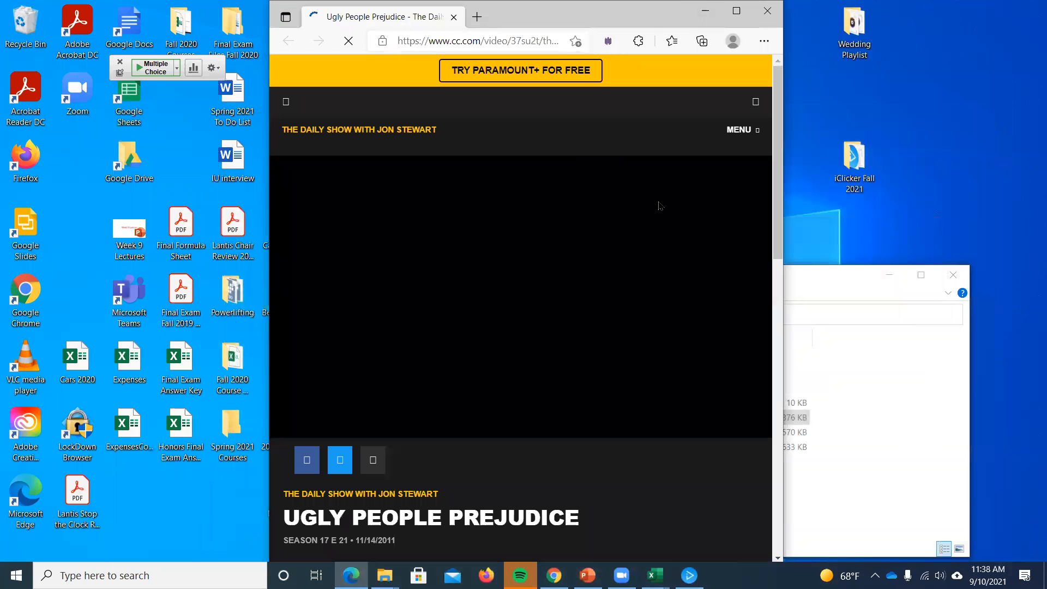
click(736, 11)
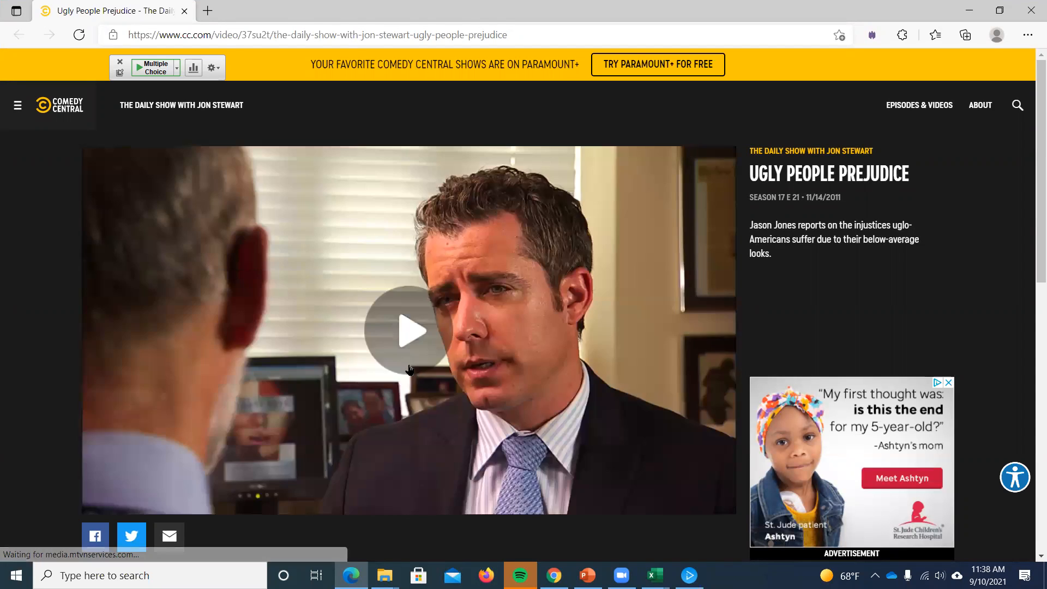
click(385, 328)
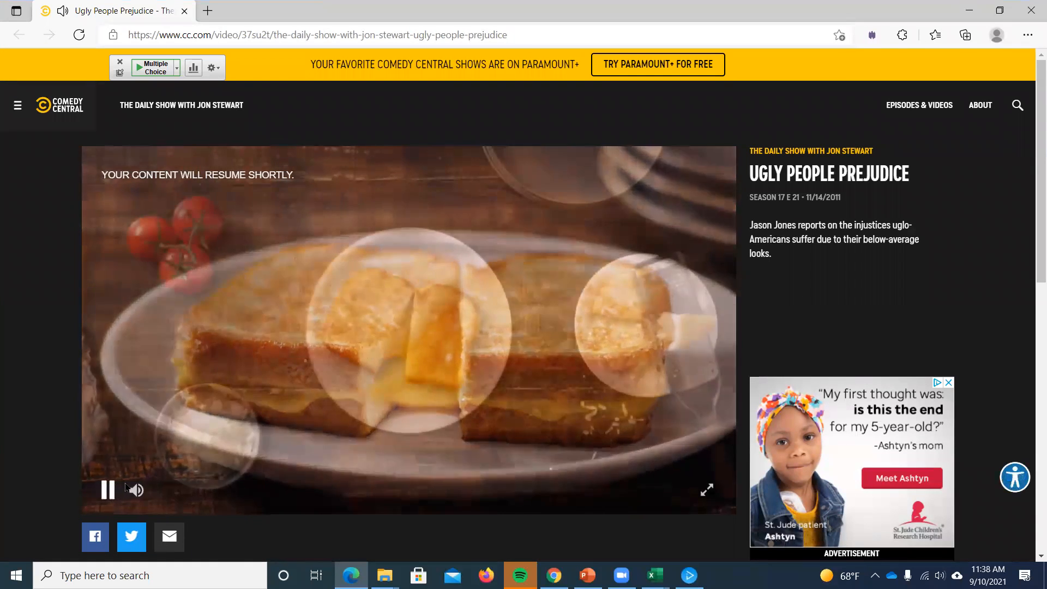
- Run a multiple choice poll in iClicker, closing the base frequency notice, and stop the poll
click(690, 575)
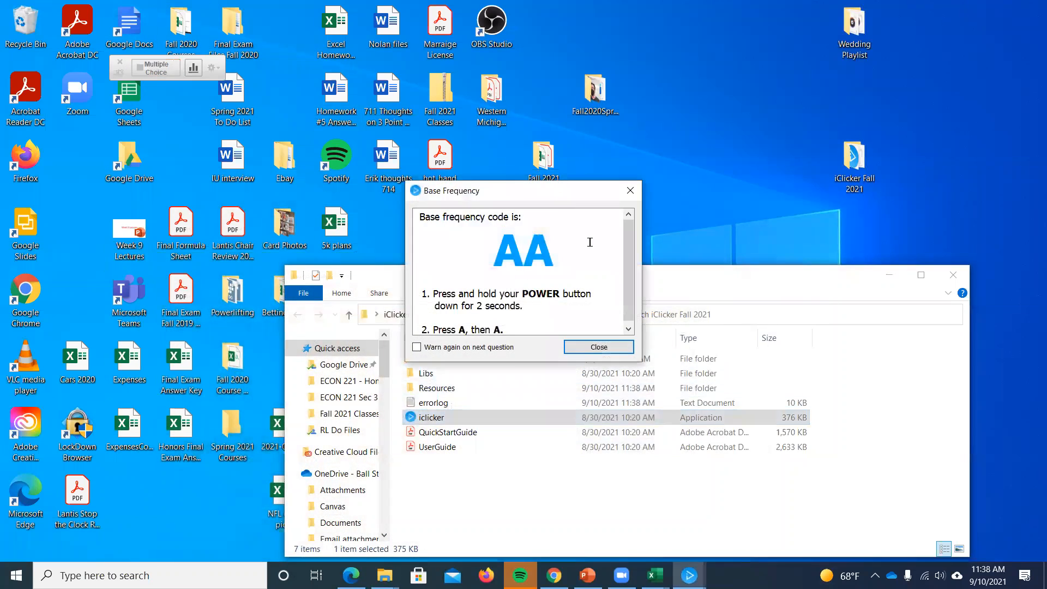
click(589, 342)
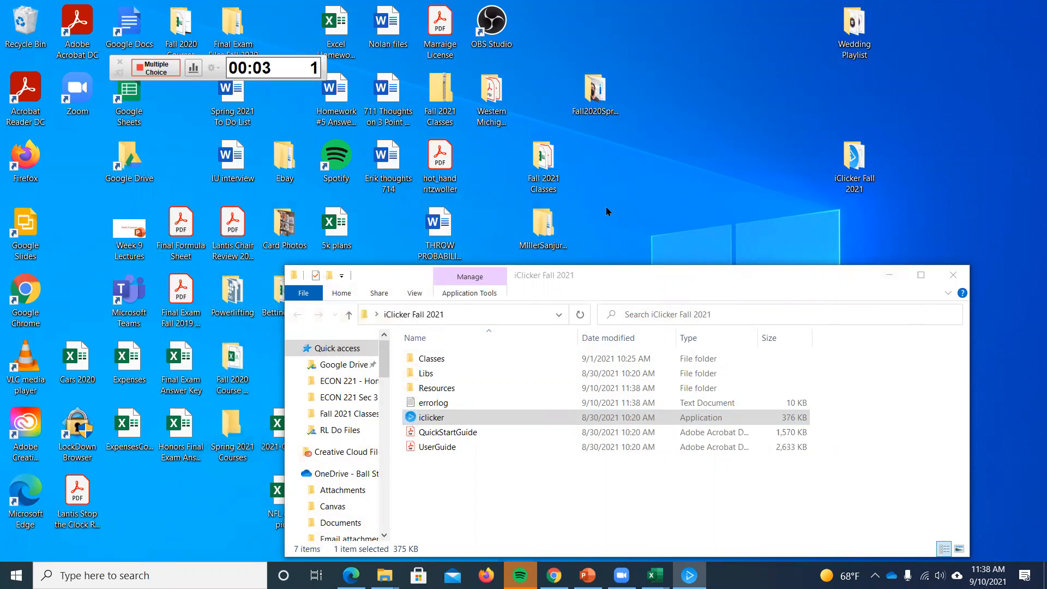
click(587, 575)
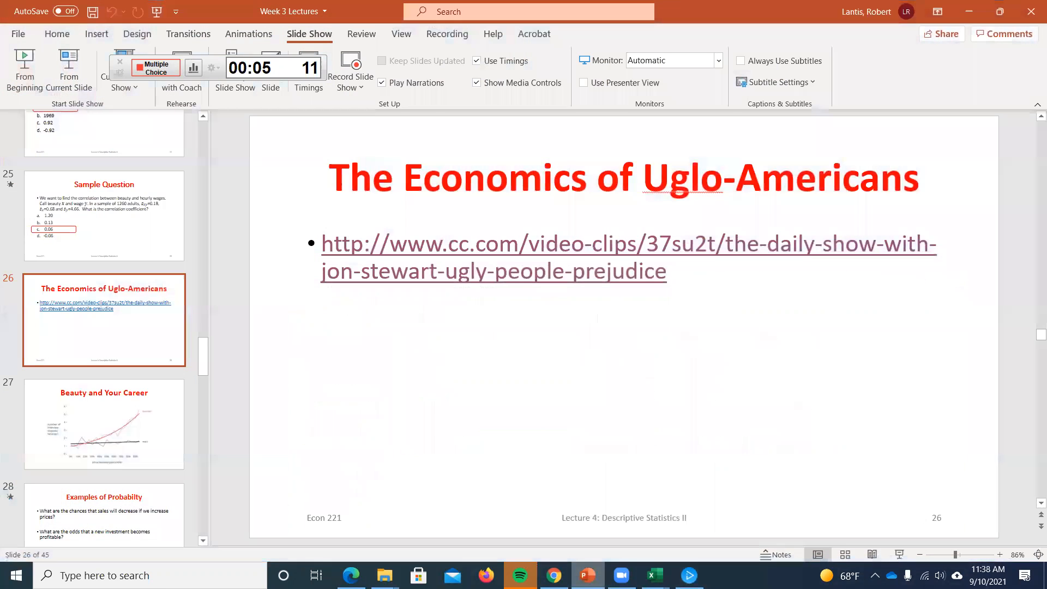
click(969, 11)
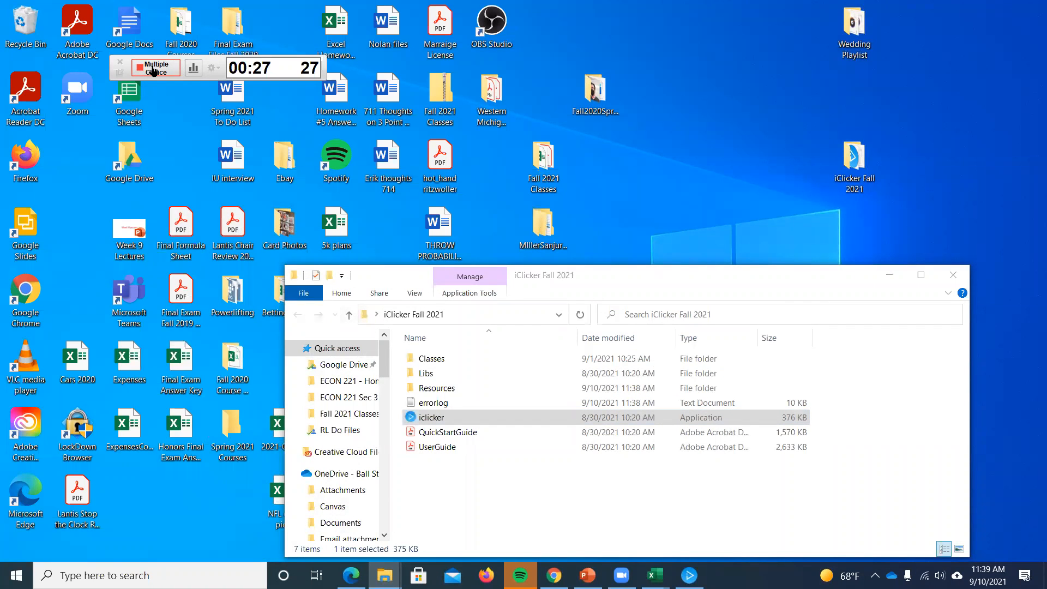
click(154, 69)
- Switch back to the Ugly People Prejudice video in Edge and play it in full screen
click(587, 575)
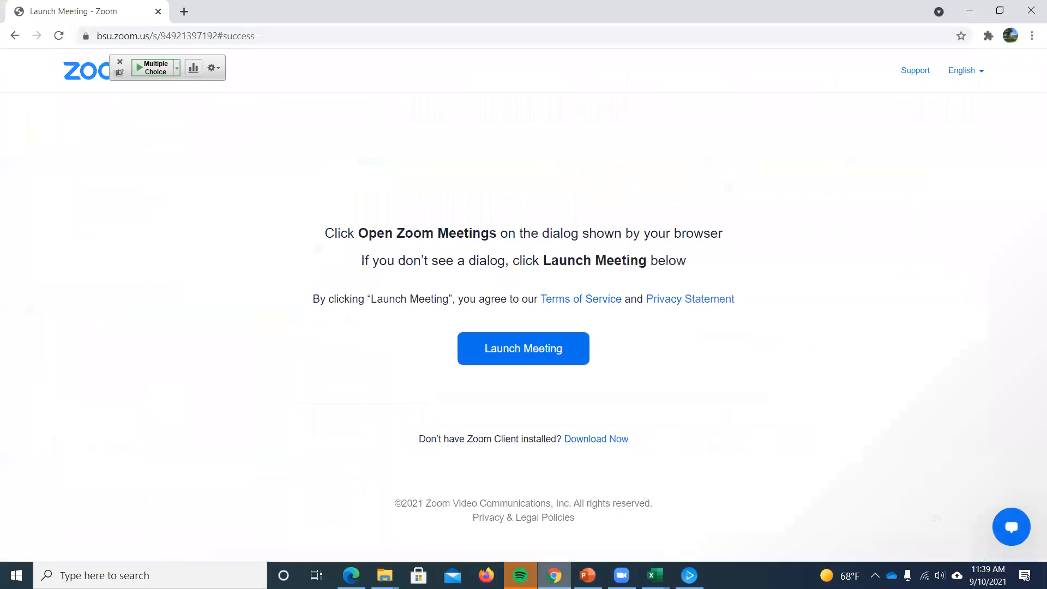
click(554, 576)
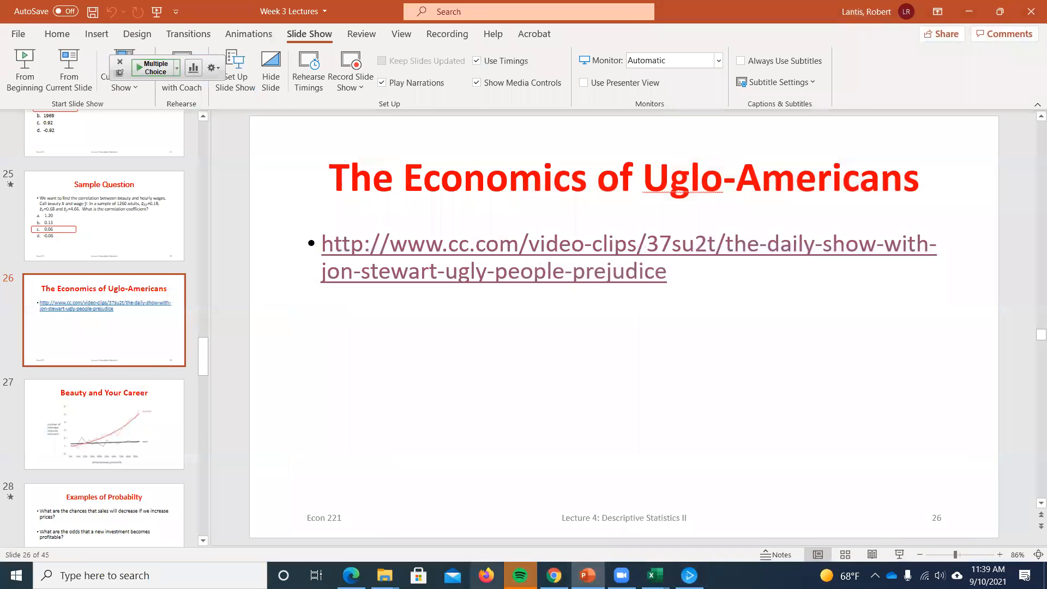
mouse_move(352, 575)
click(349, 512)
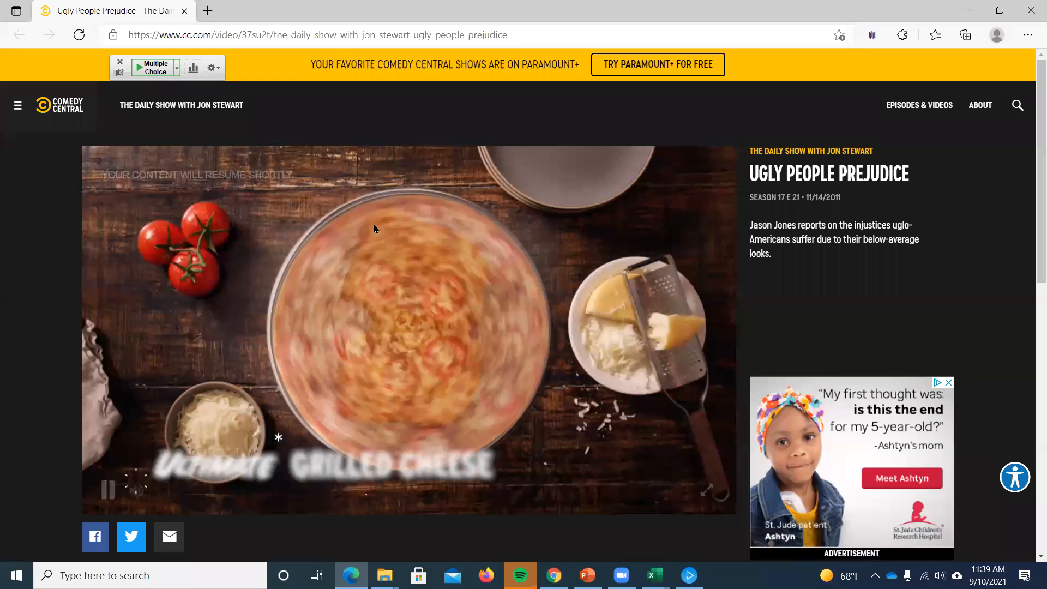
mouse_move(133, 494)
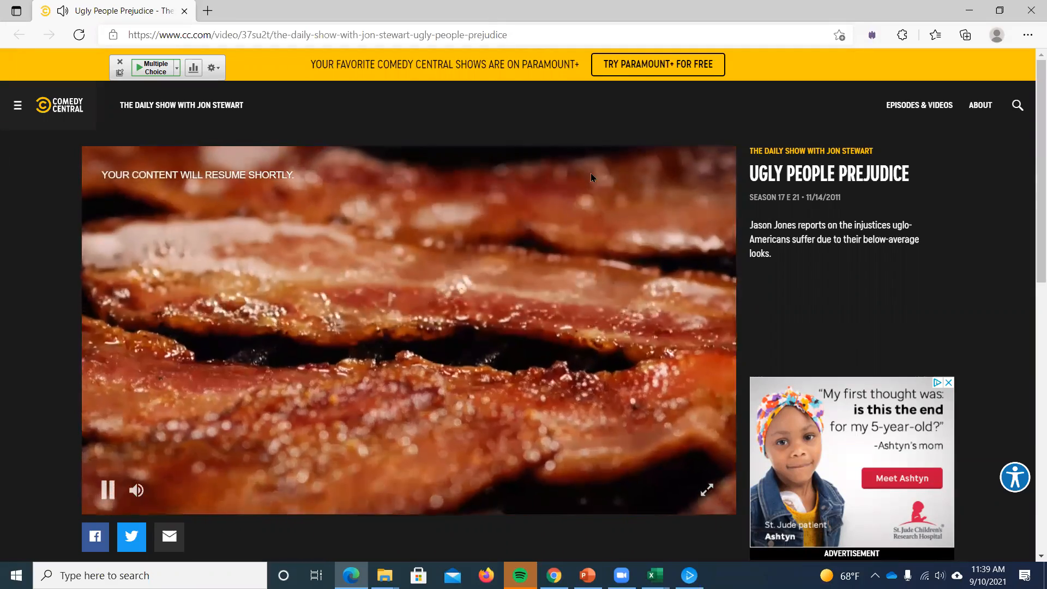
click(707, 489)
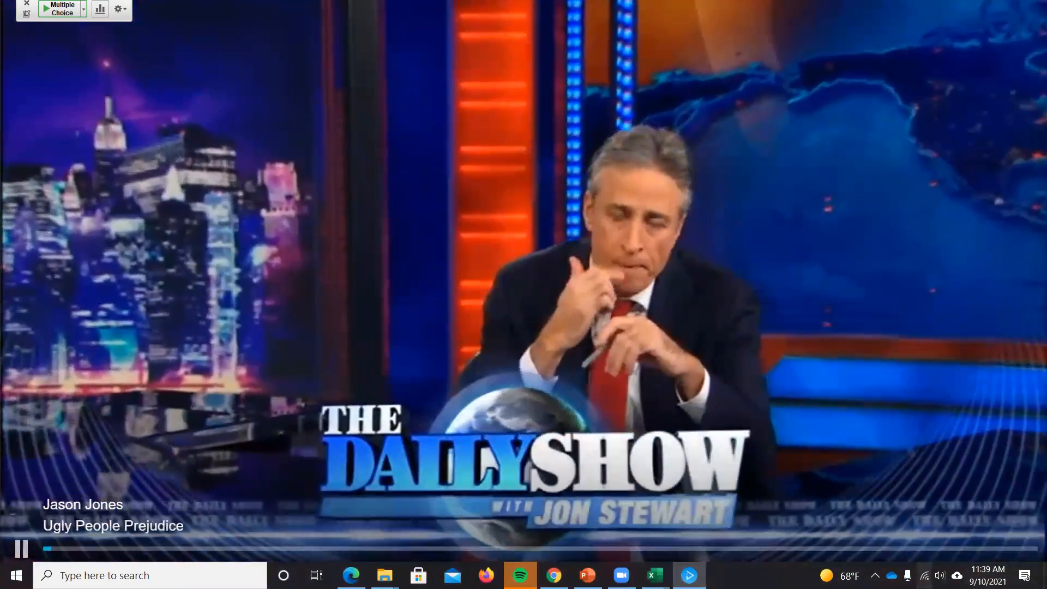
- Set the system speaker volume to 93
click(936, 570)
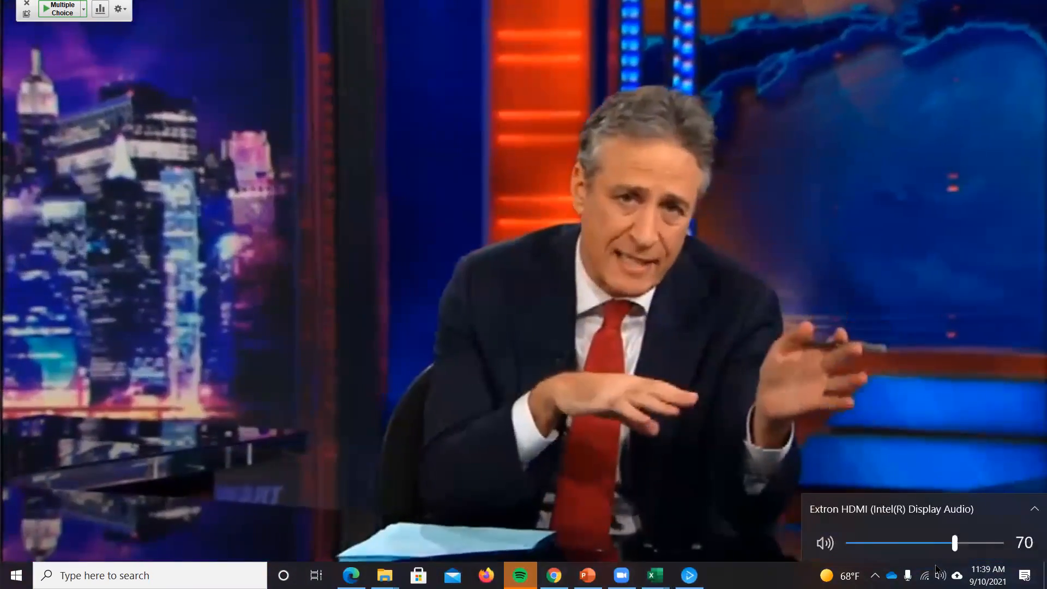
scroll(936, 569, up, 12)
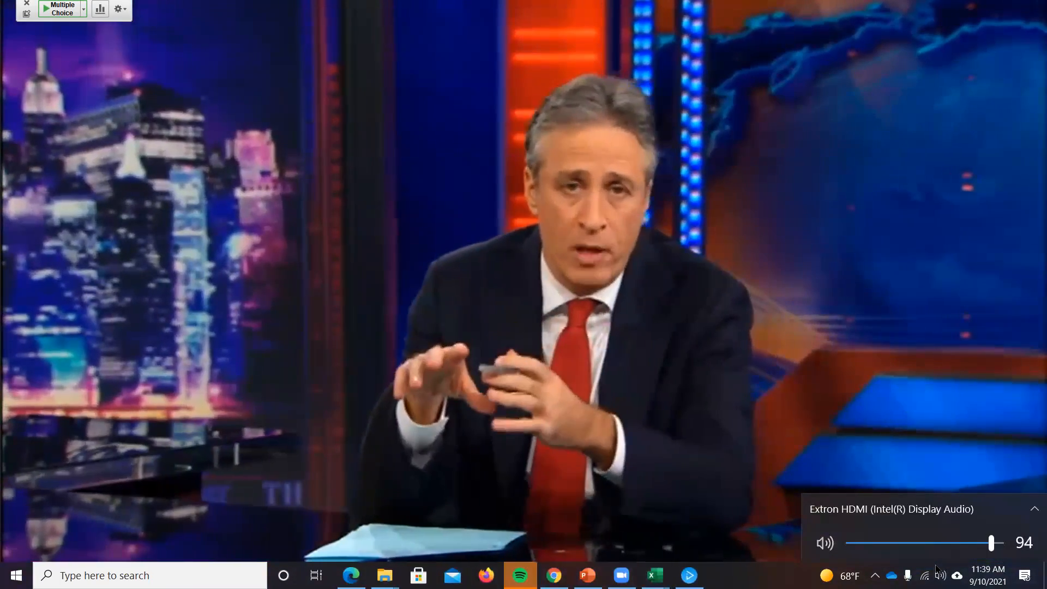
scroll(936, 569, down, 1)
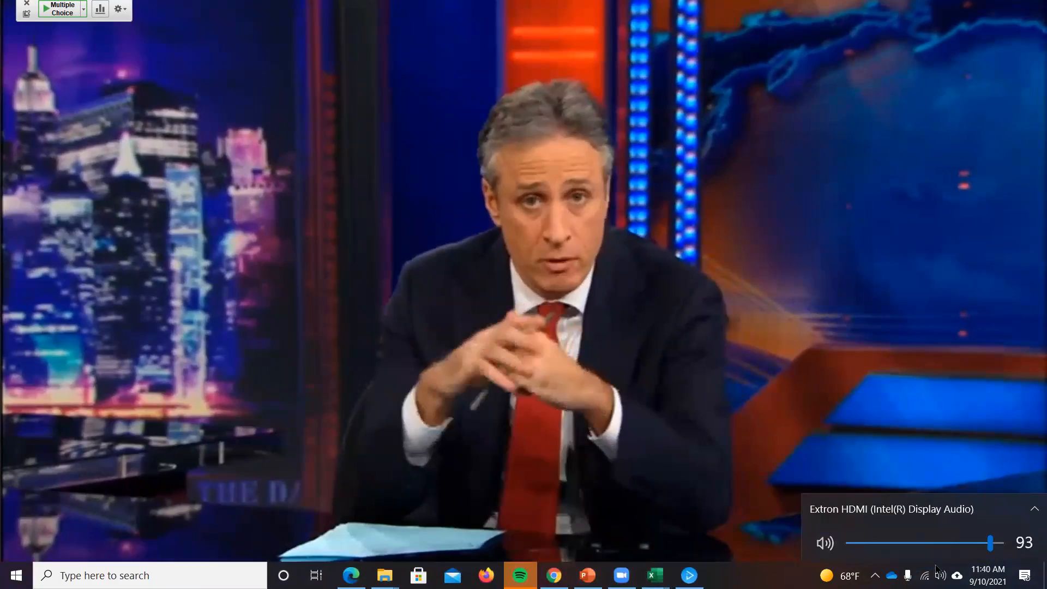